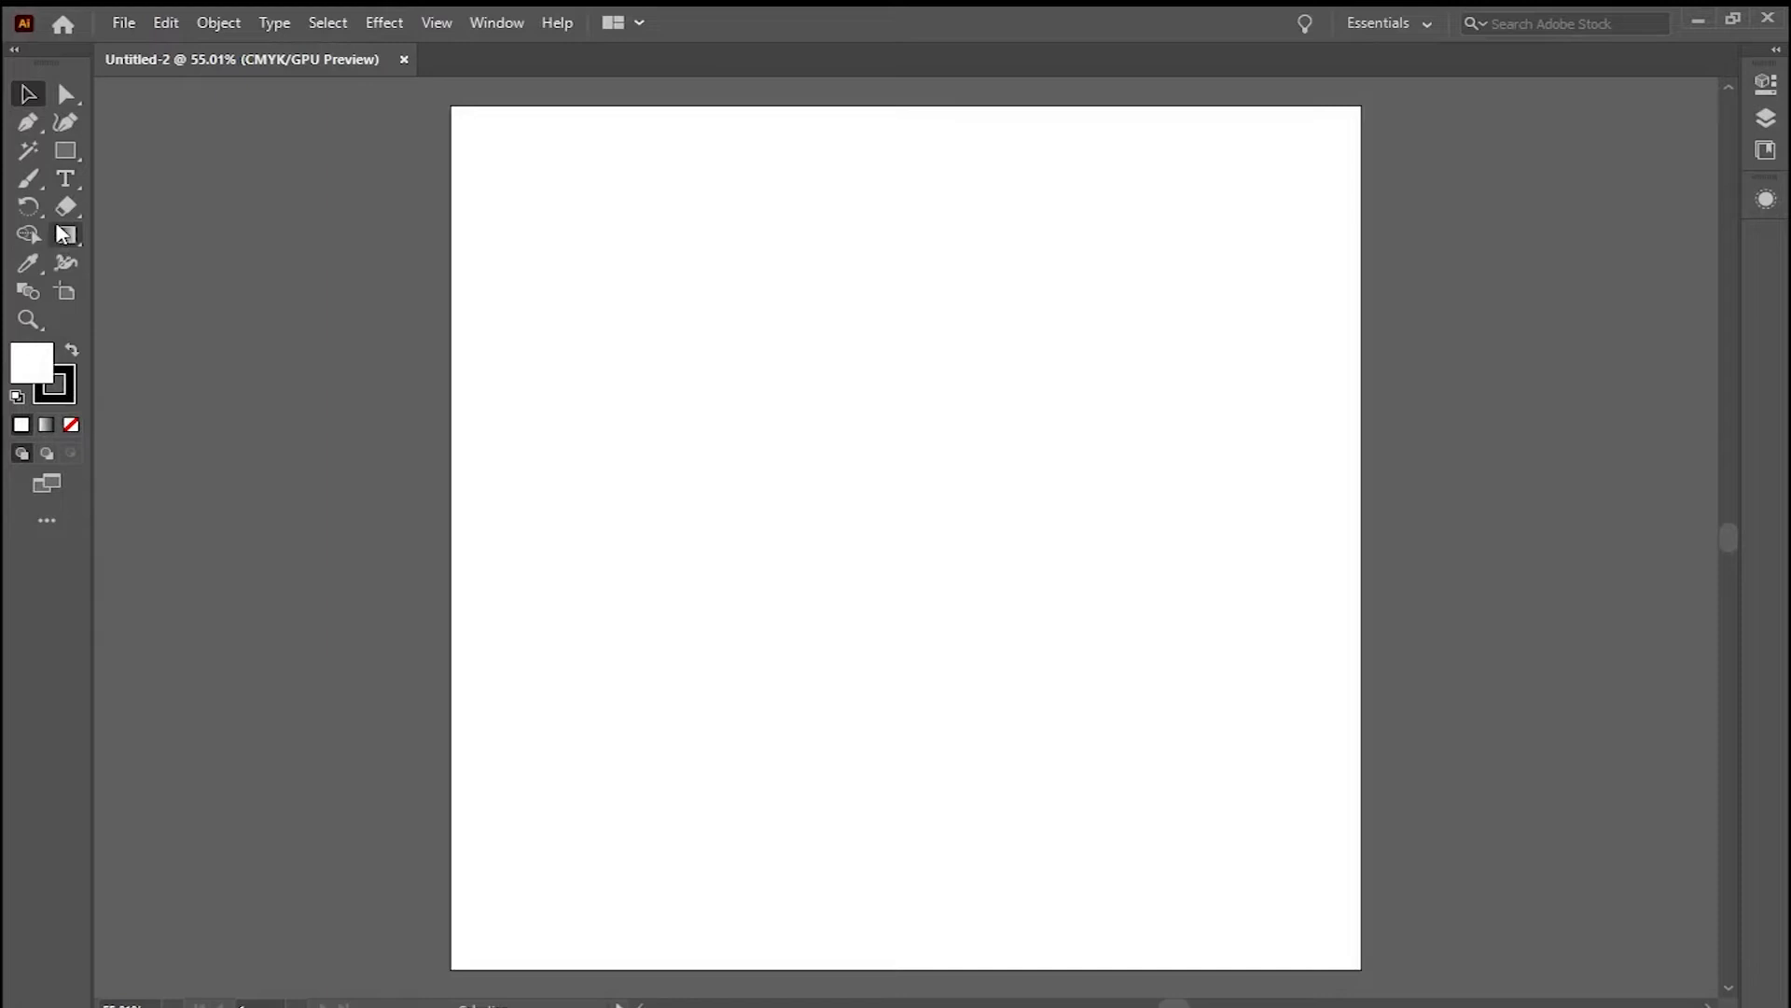
# Add the point text "ADOBE" in the upper half of the artboard
pyautogui.click(59, 186)
pyautogui.click(743, 455)
pyautogui.write('A')
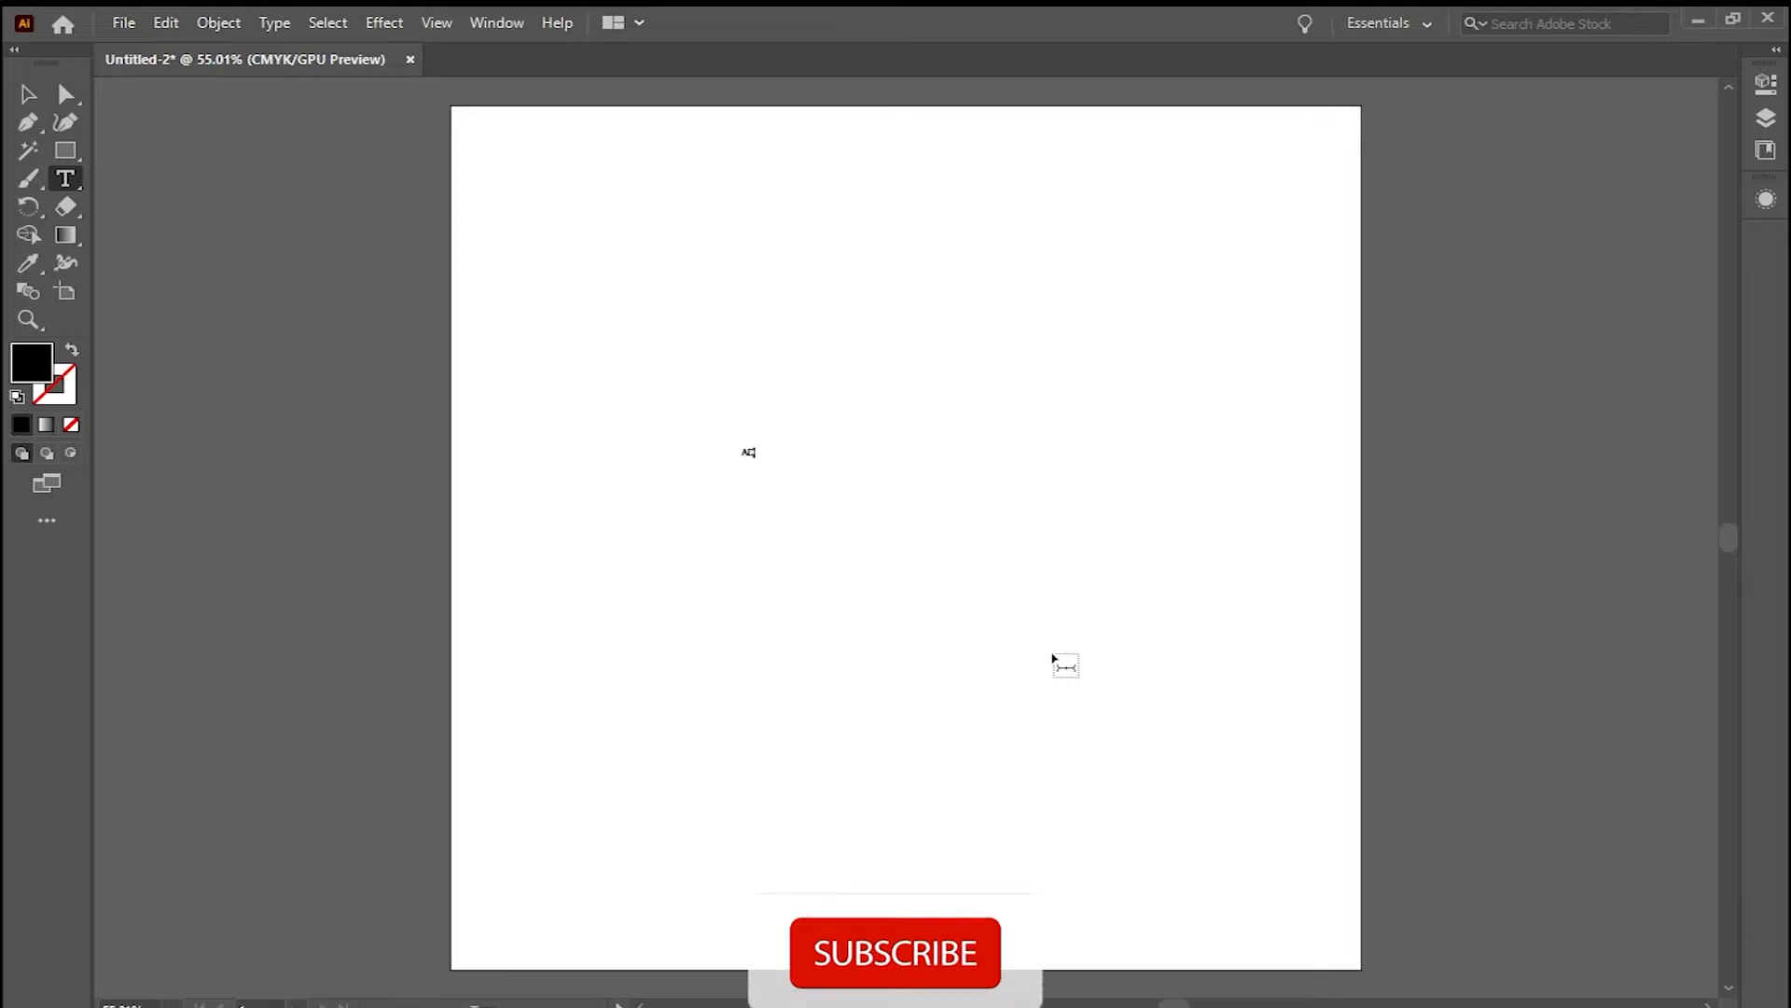
pyautogui.write('DOBE')
pyautogui.hotkey('ctrl', 'a')
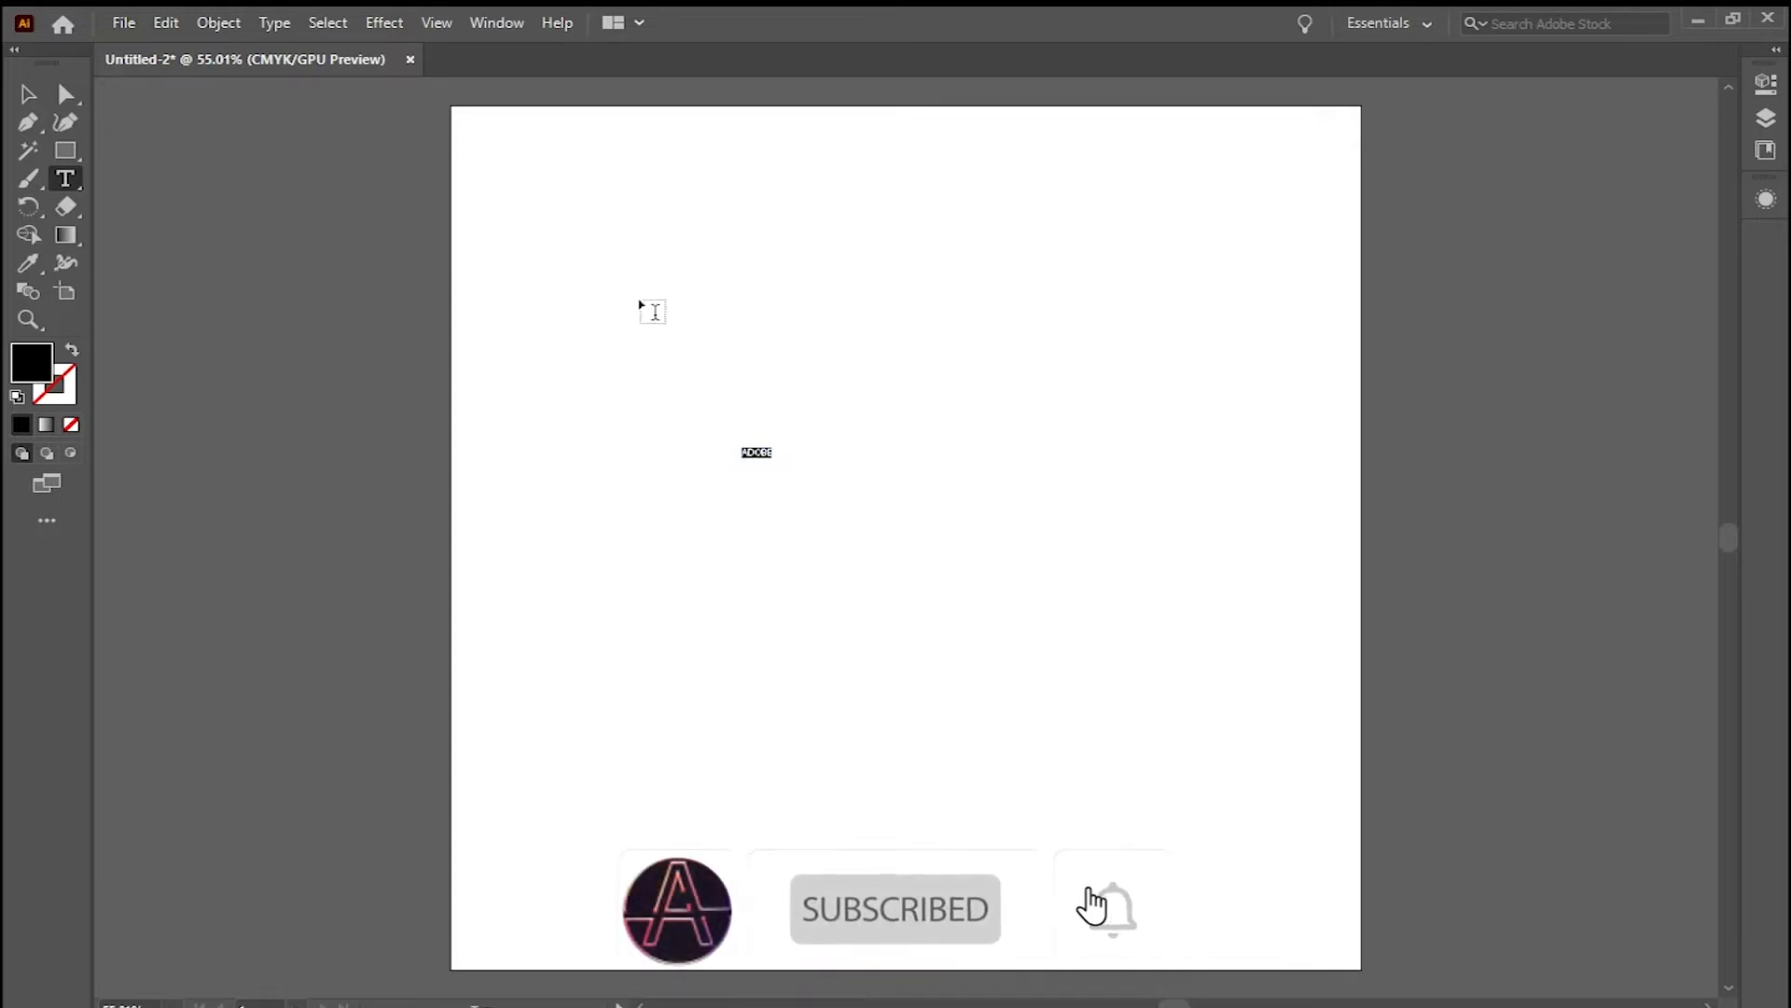
# Scale the ADOBE text up to about three quarters of the artboard's width and centre it horizontally in the upper half
pyautogui.click(28, 94)
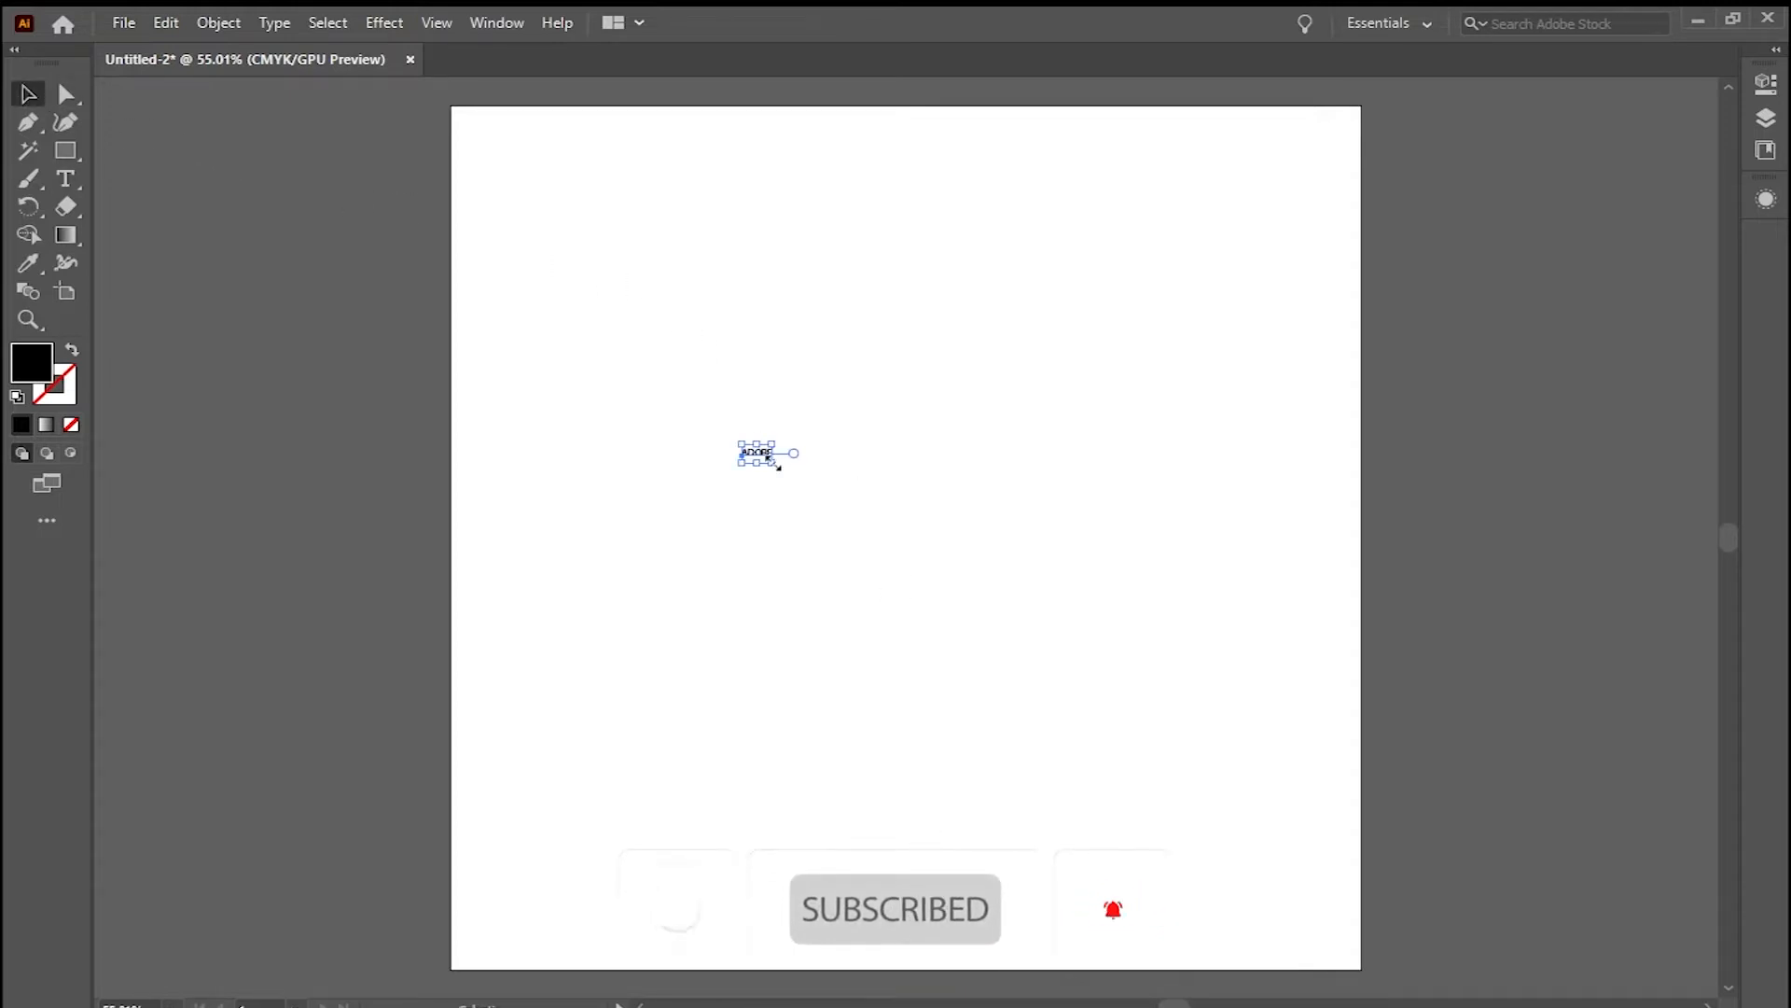
pyautogui.moveTo(772, 464); pyautogui.dragTo(1203, 608)
pyautogui.moveTo(847, 524); pyautogui.dragTo(1005, 500)
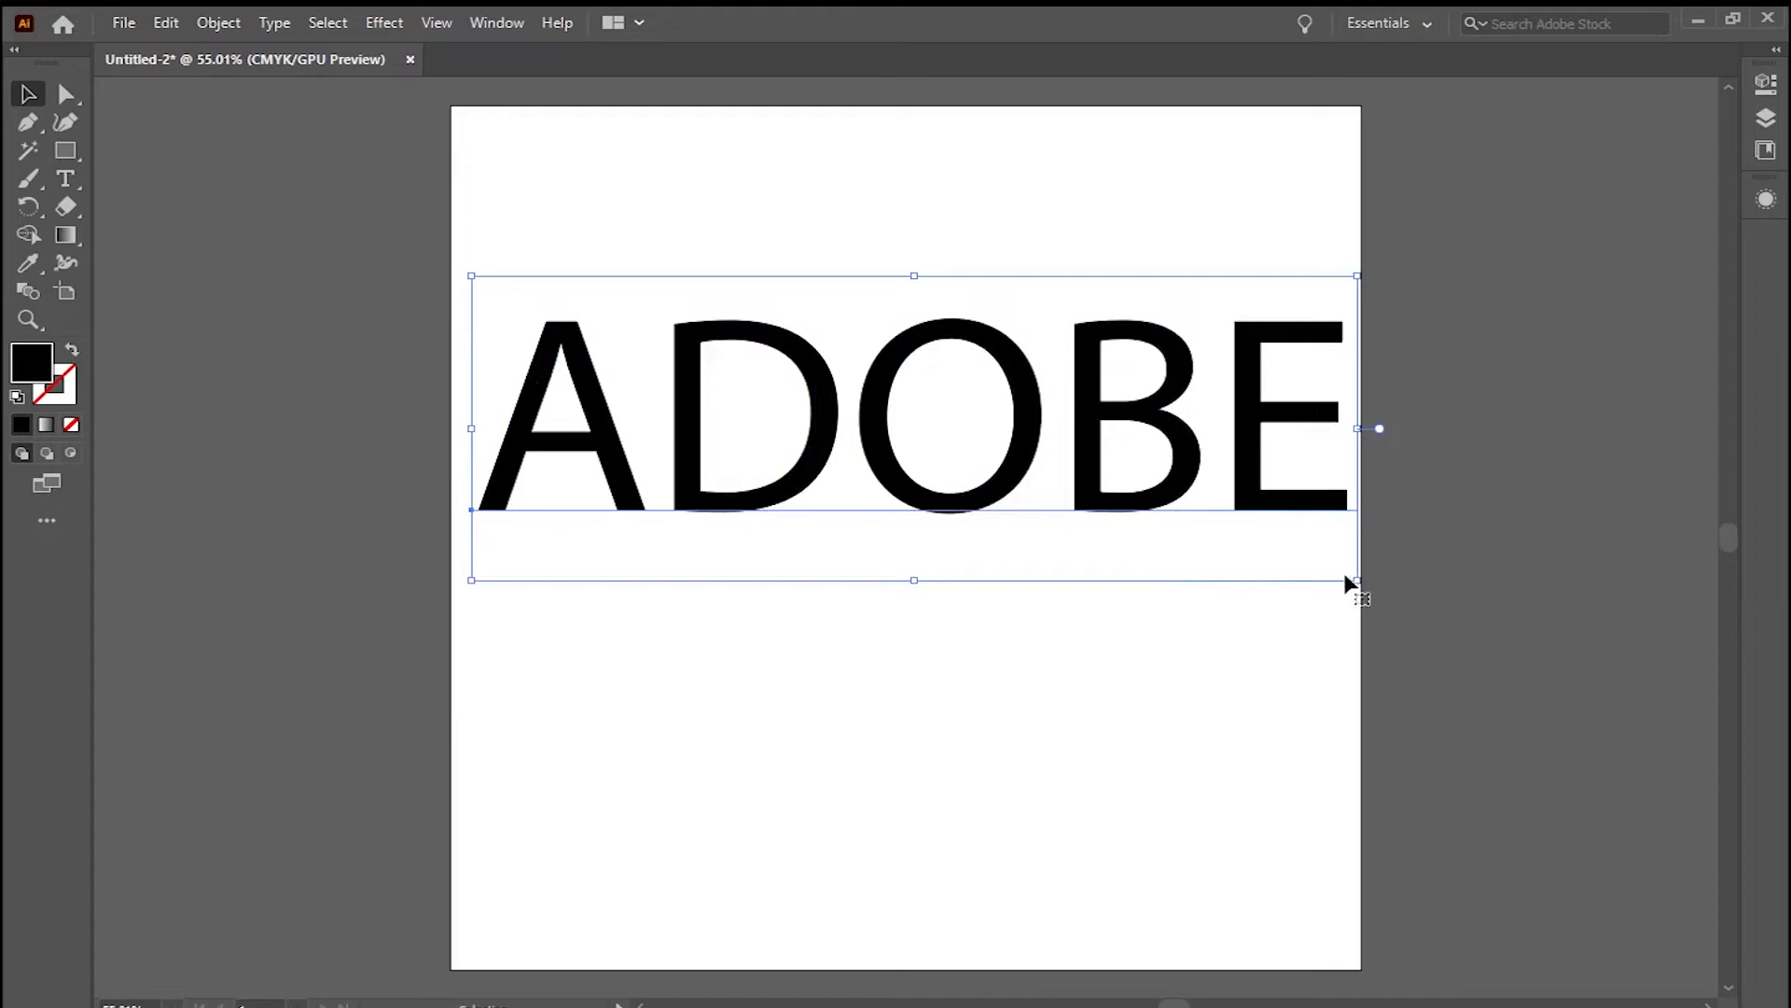
pyautogui.moveTo(1360, 579); pyautogui.dragTo(1259, 545)
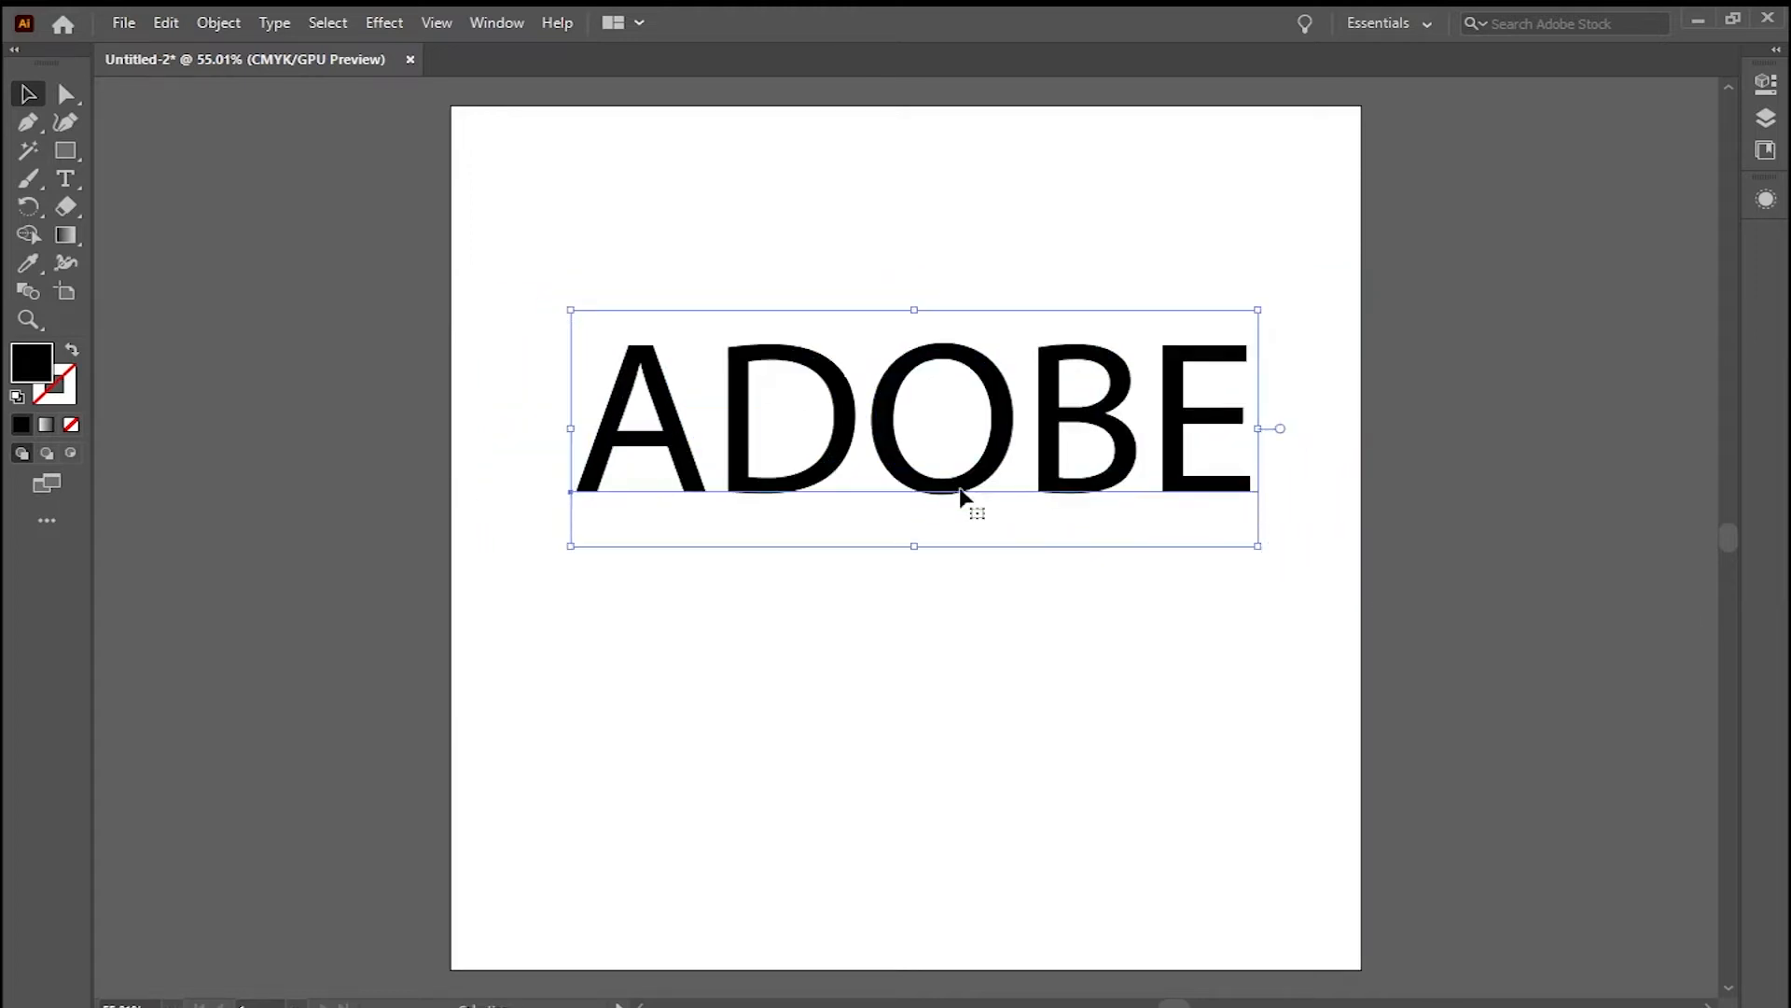
pyautogui.moveTo(935, 481); pyautogui.dragTo(912, 482)
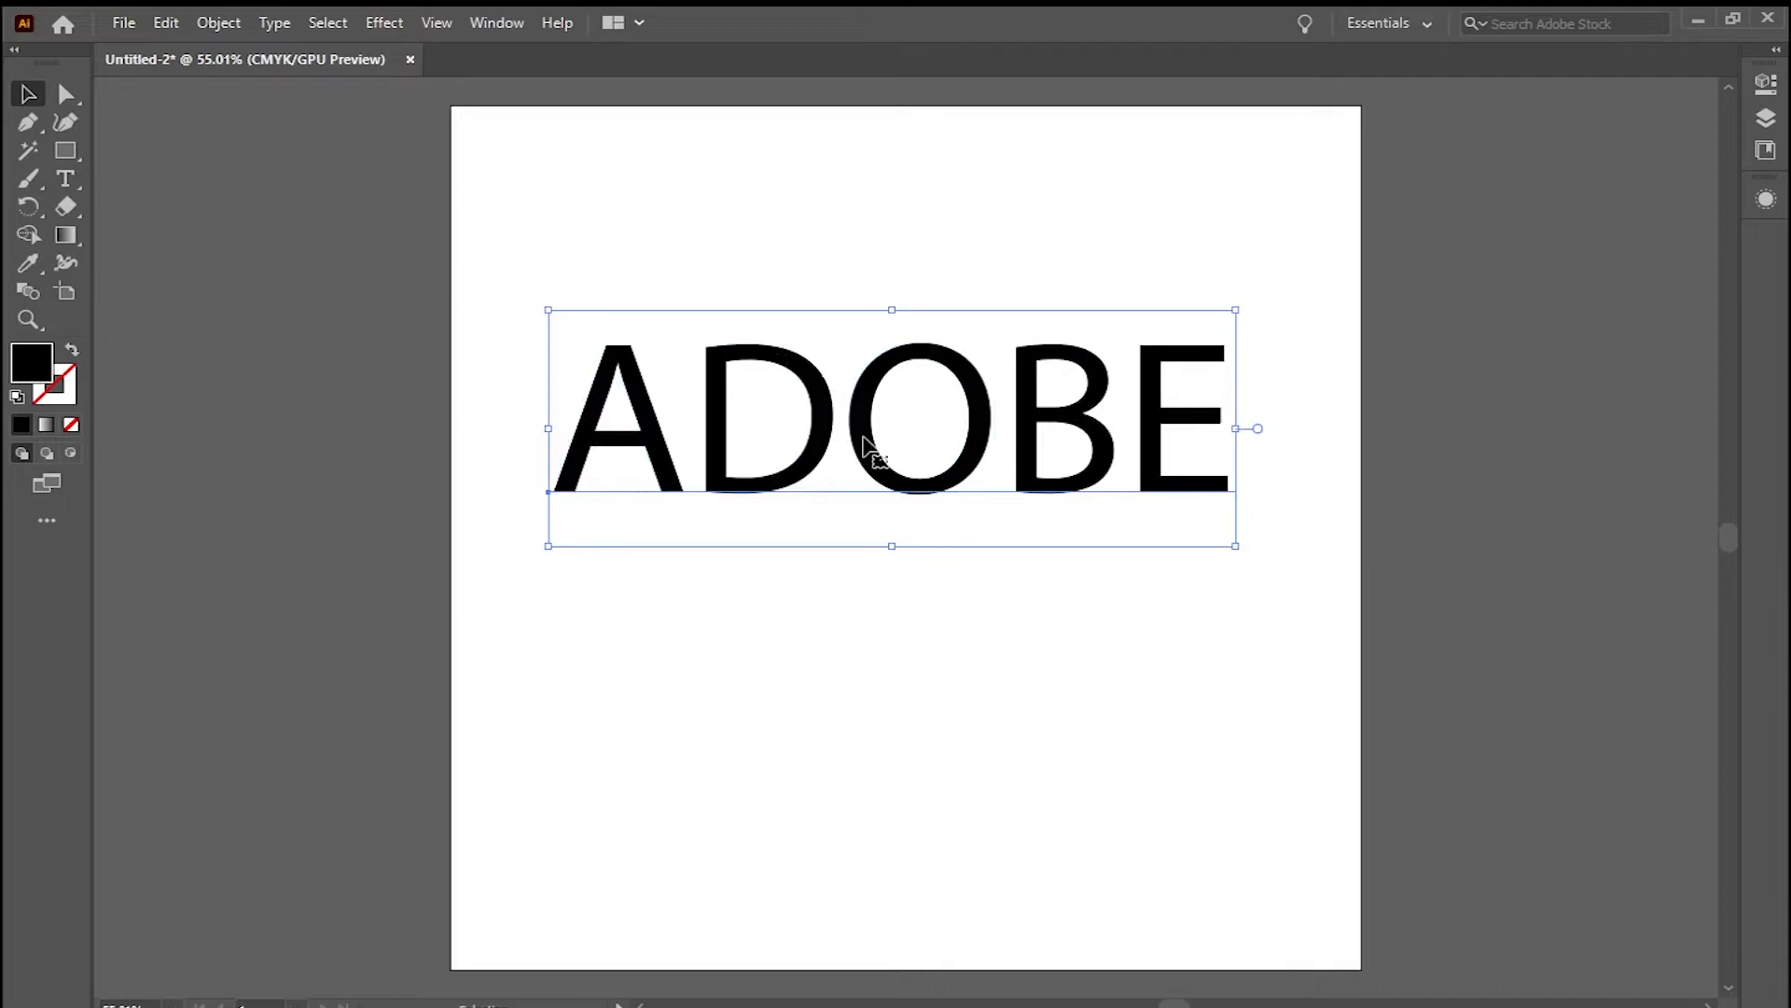
pyautogui.moveTo(863, 446)
pyautogui.mouseDown()
pyautogui.moveTo(911, 480)
pyautogui.moveTo(877, 468)
pyautogui.mouseUp()
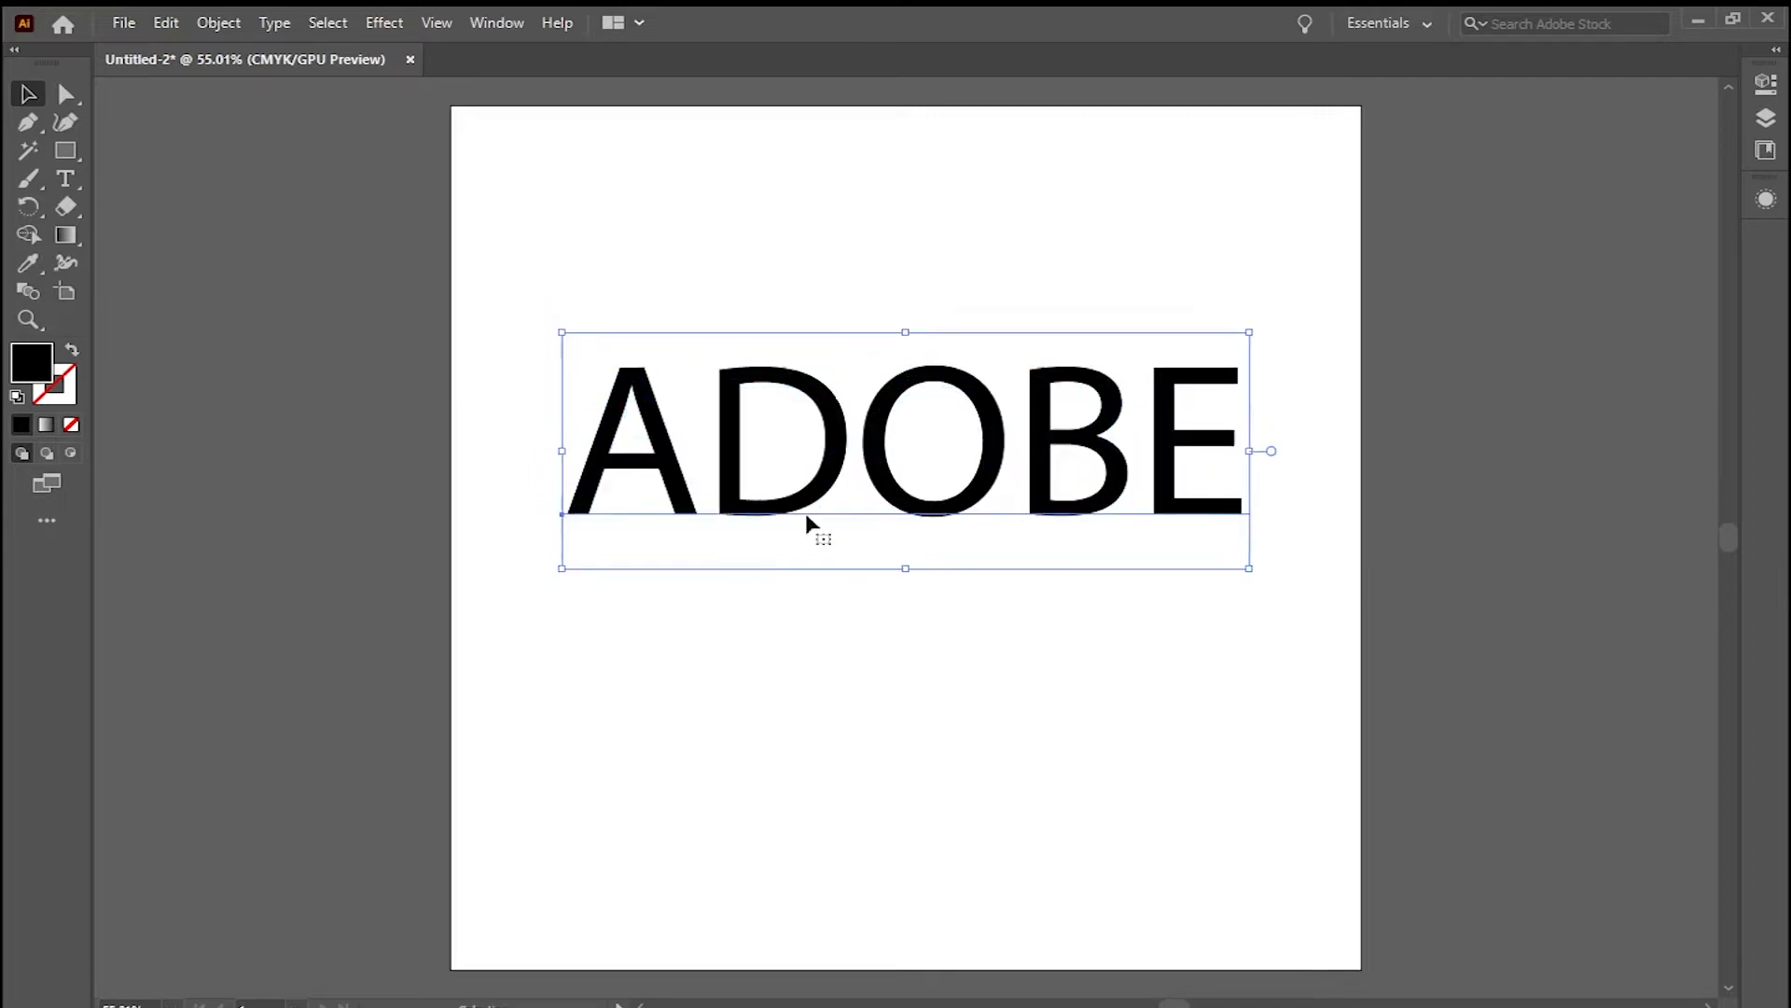
# Expand the ADOBE text into editable shapes with both Object and Fill included
pyautogui.click(770, 272)
pyautogui.click(823, 403)
pyautogui.click(219, 22)
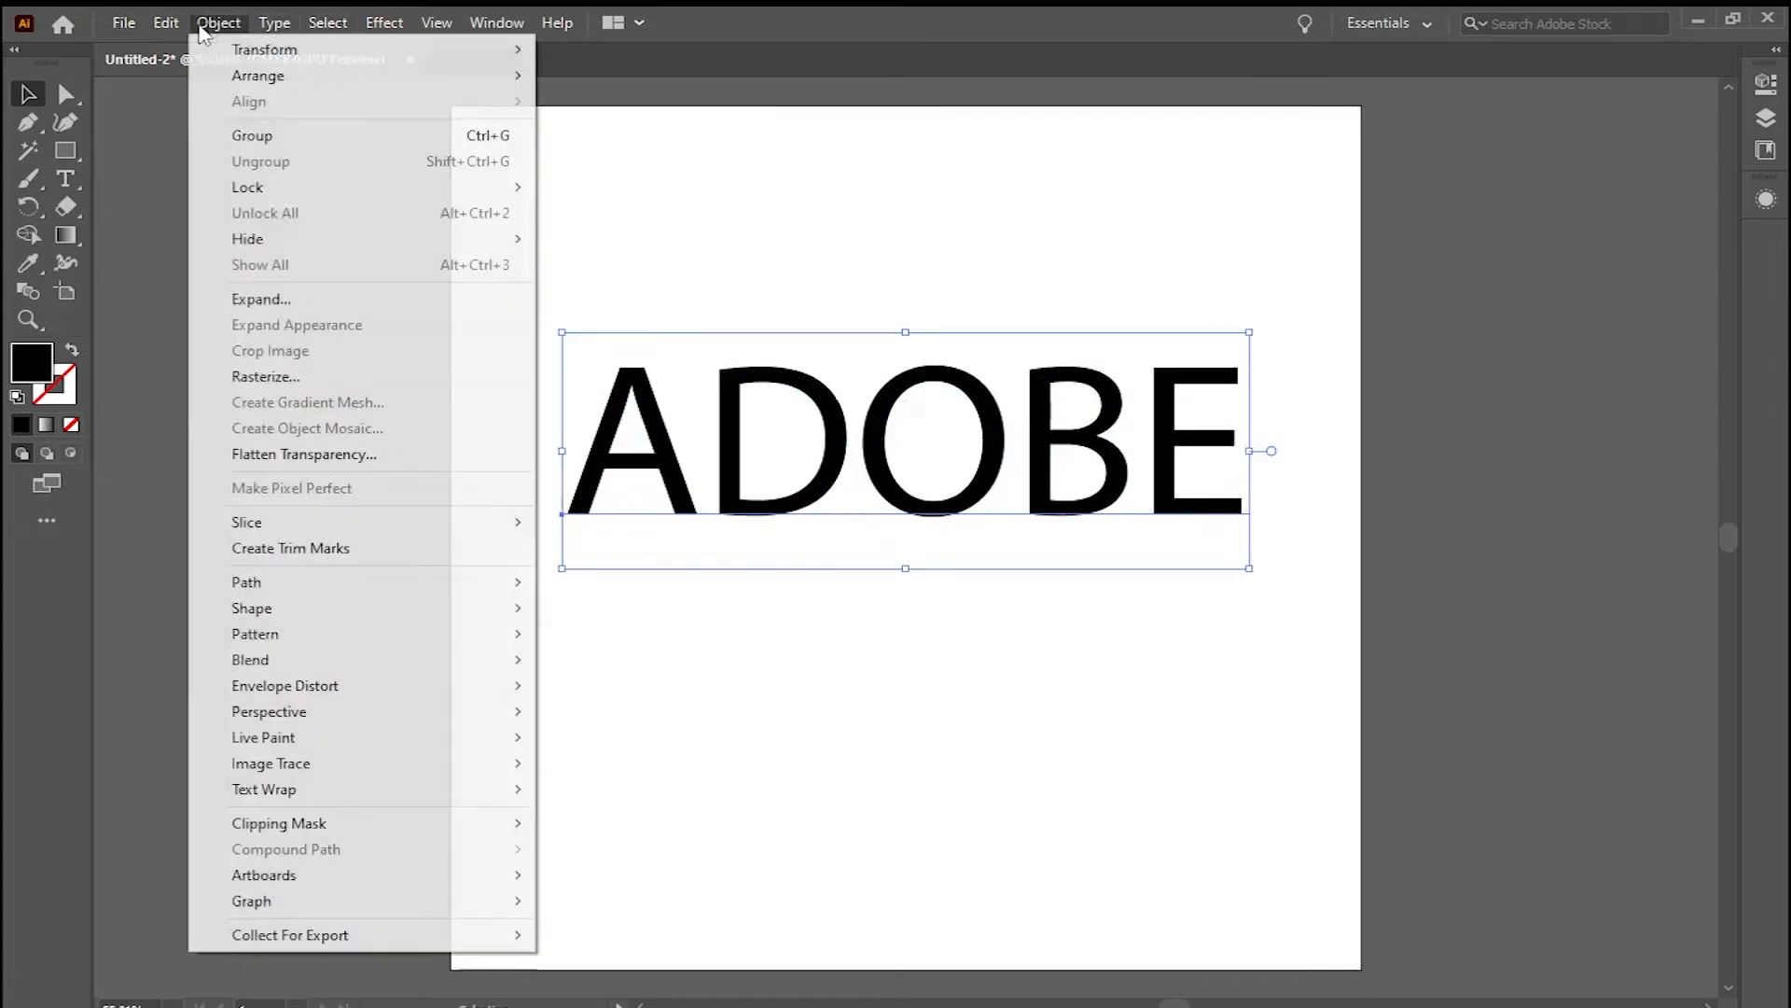
pyautogui.click(336, 304)
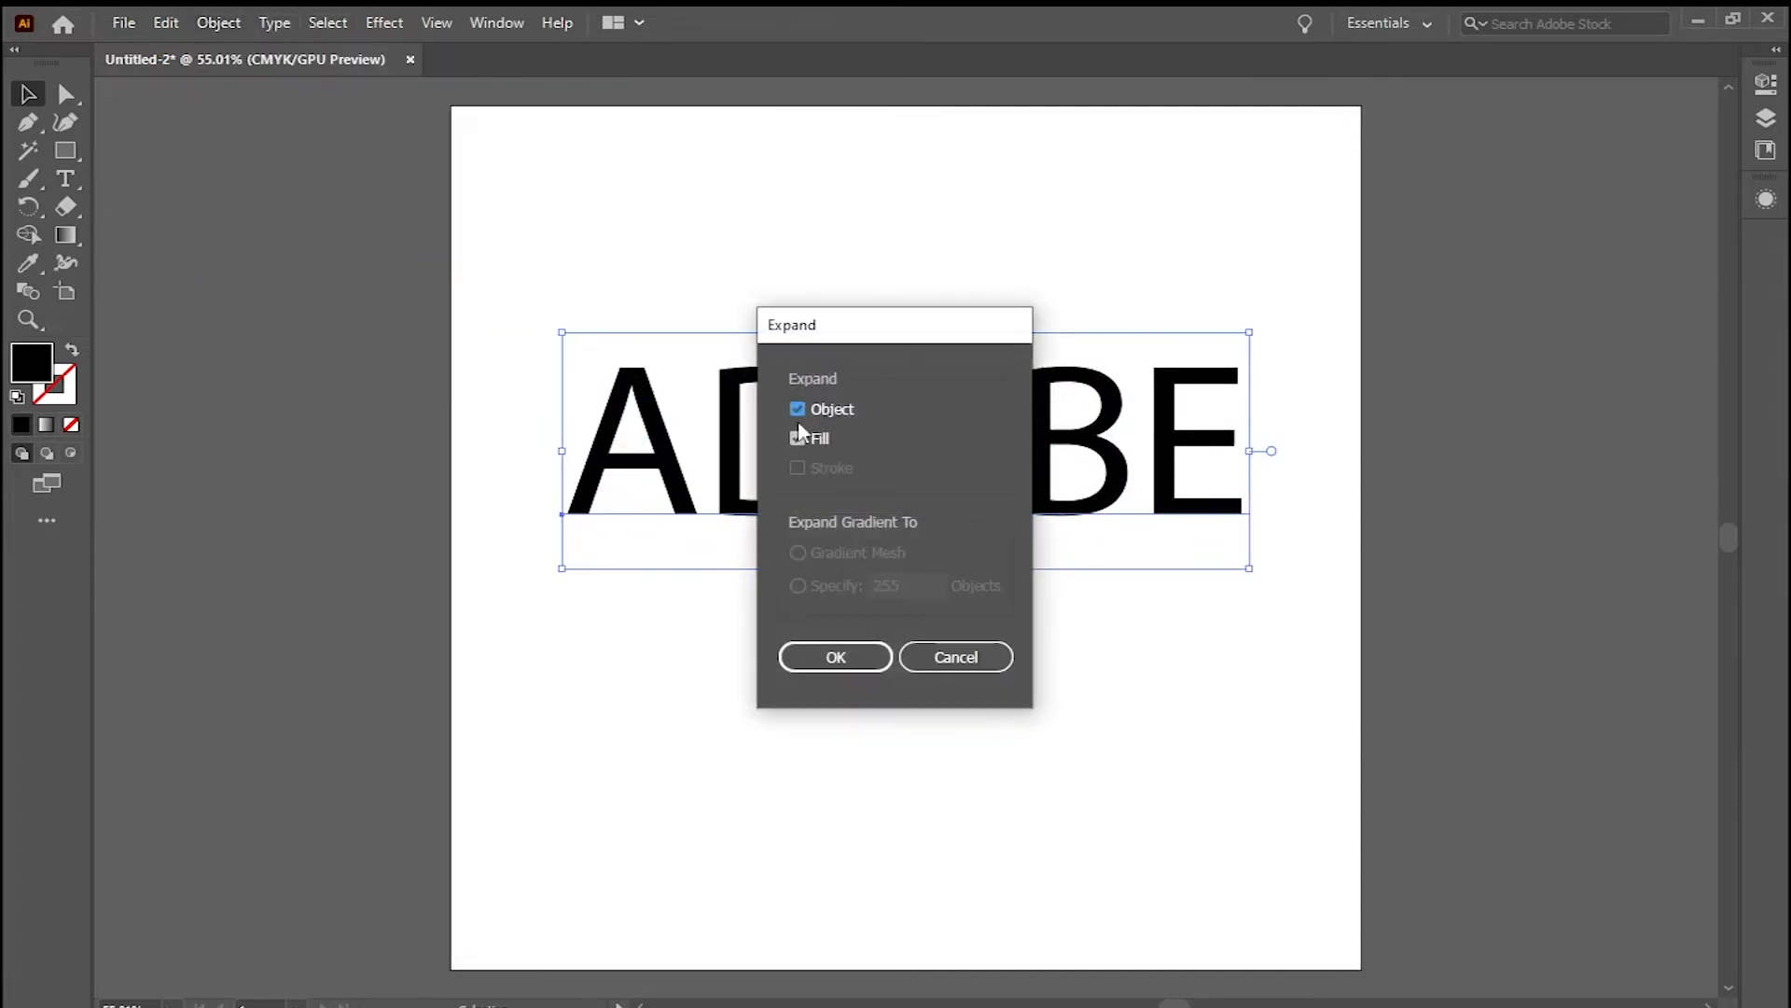
pyautogui.click(802, 657)
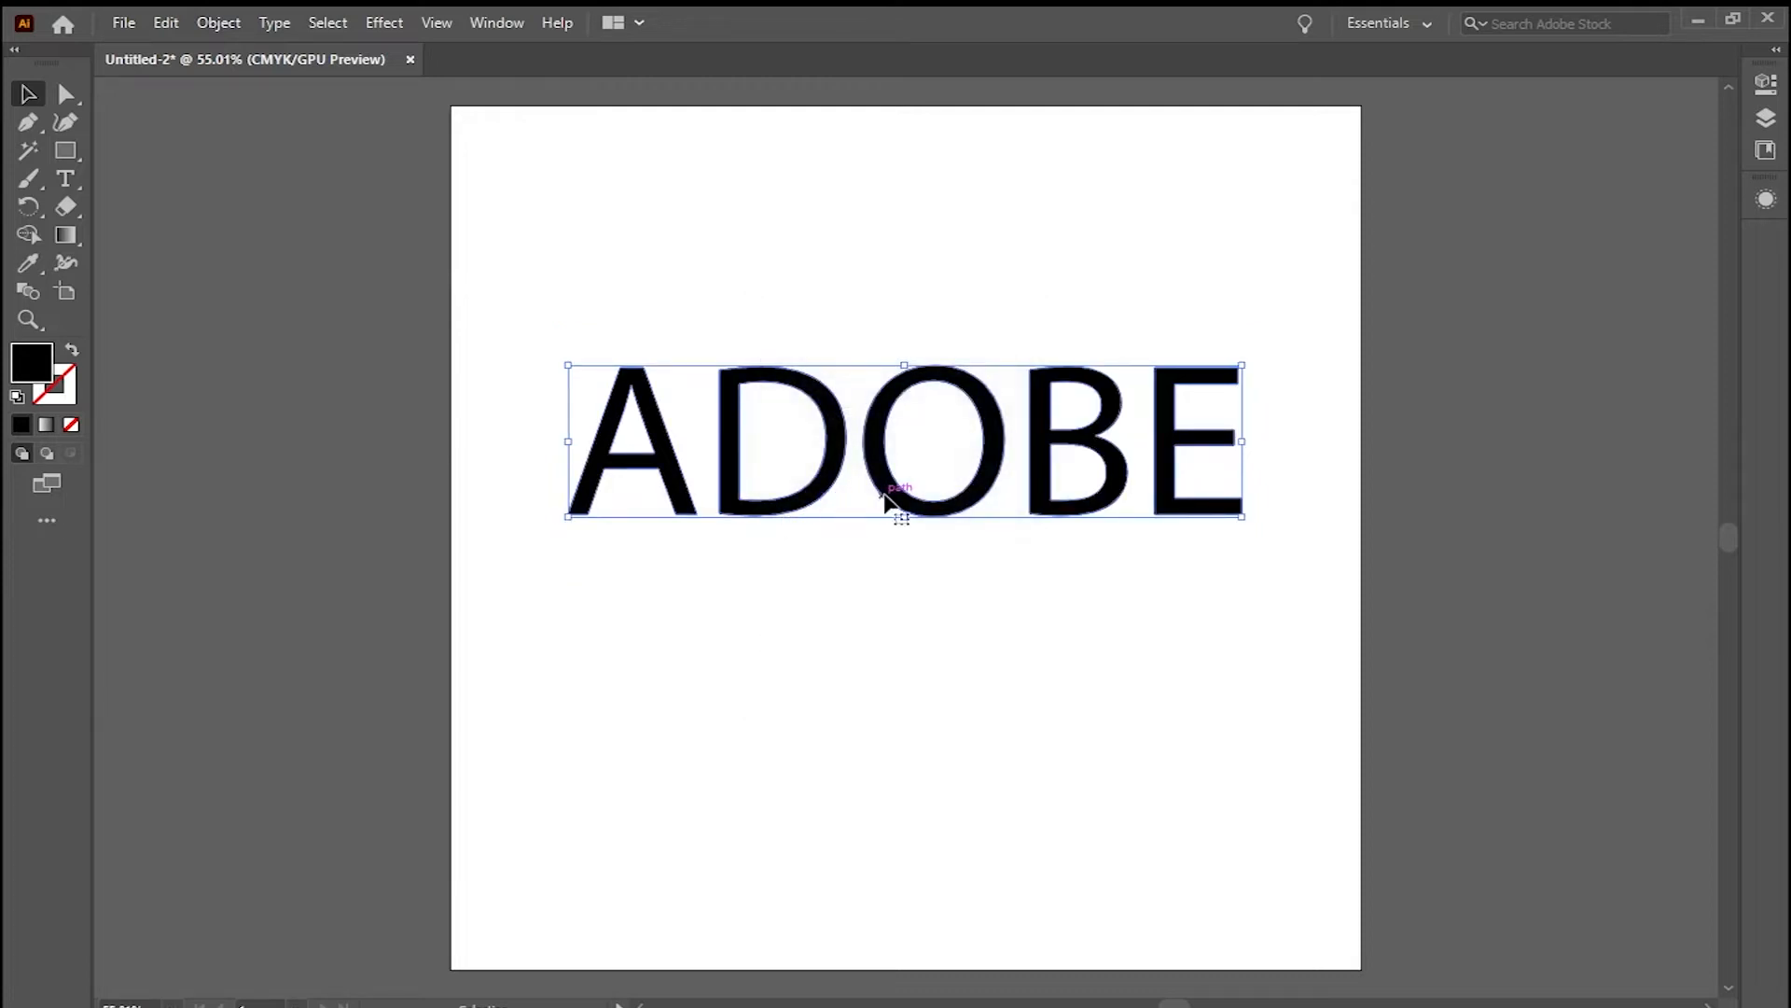
# Reselect the expanded ADOBE lettering and nudge it slightly downward
pyautogui.click(799, 589)
pyautogui.click(780, 504)
pyautogui.moveTo(914, 497); pyautogui.dragTo(915, 500)
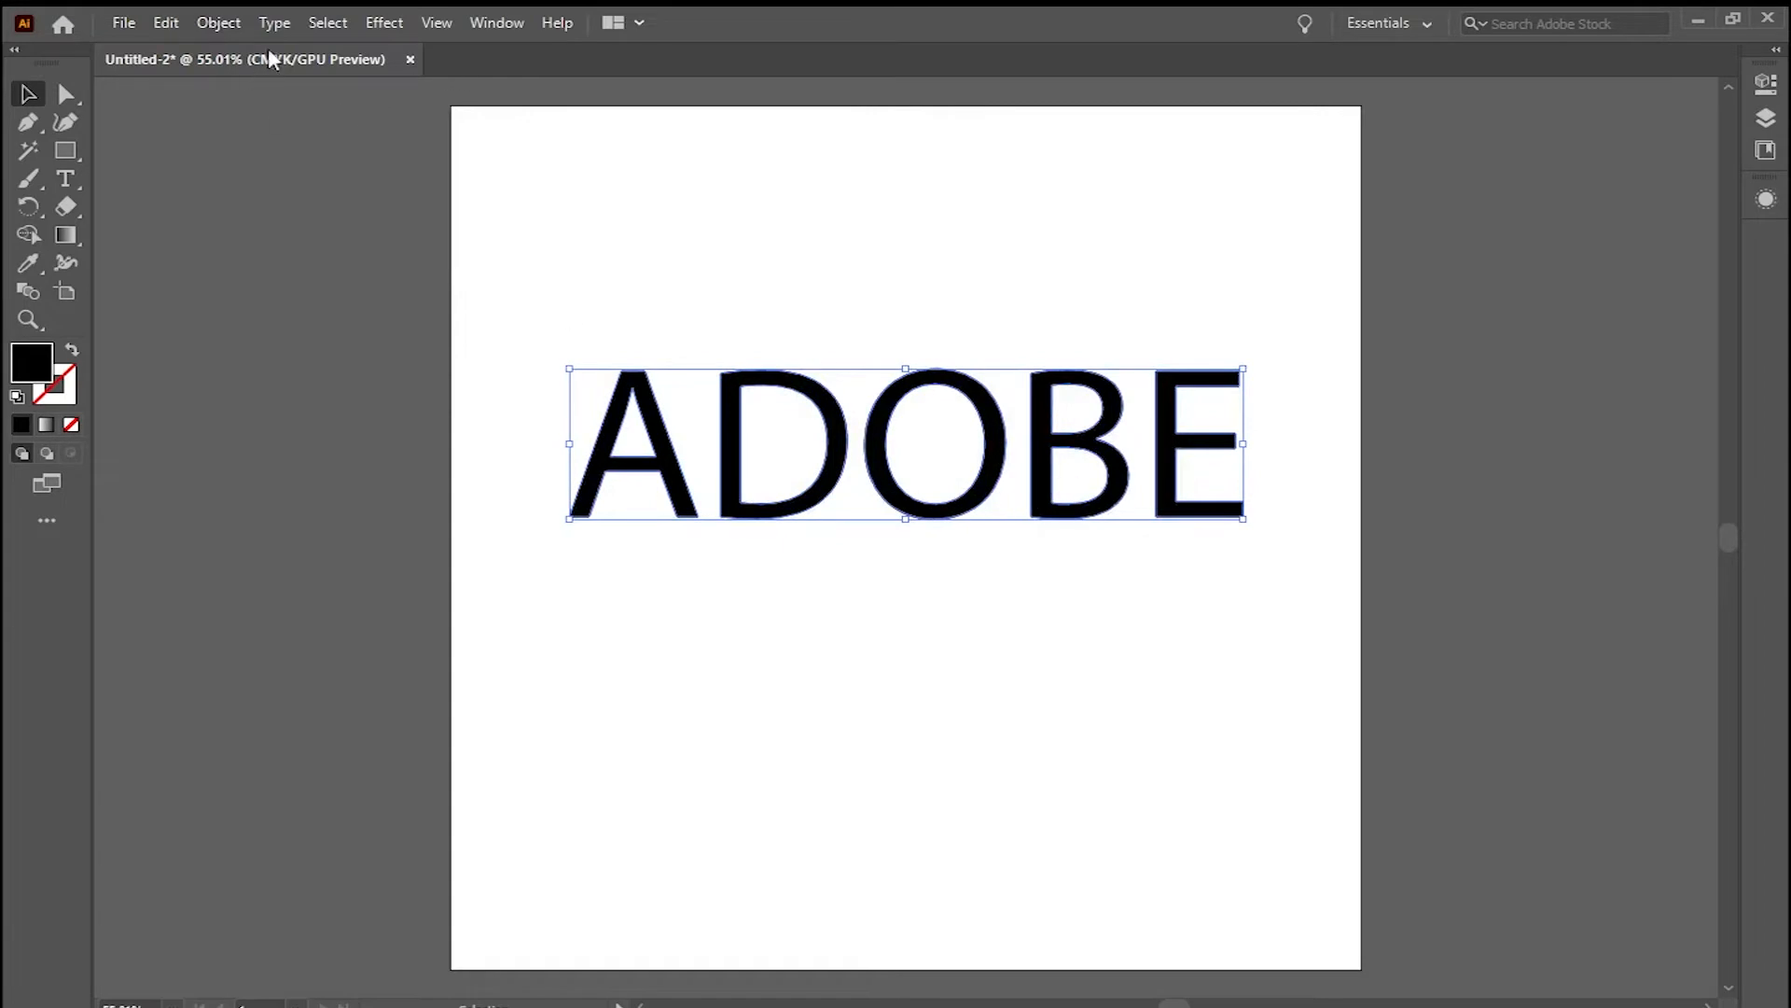
pyautogui.click(224, 23)
pyautogui.click(308, 295)
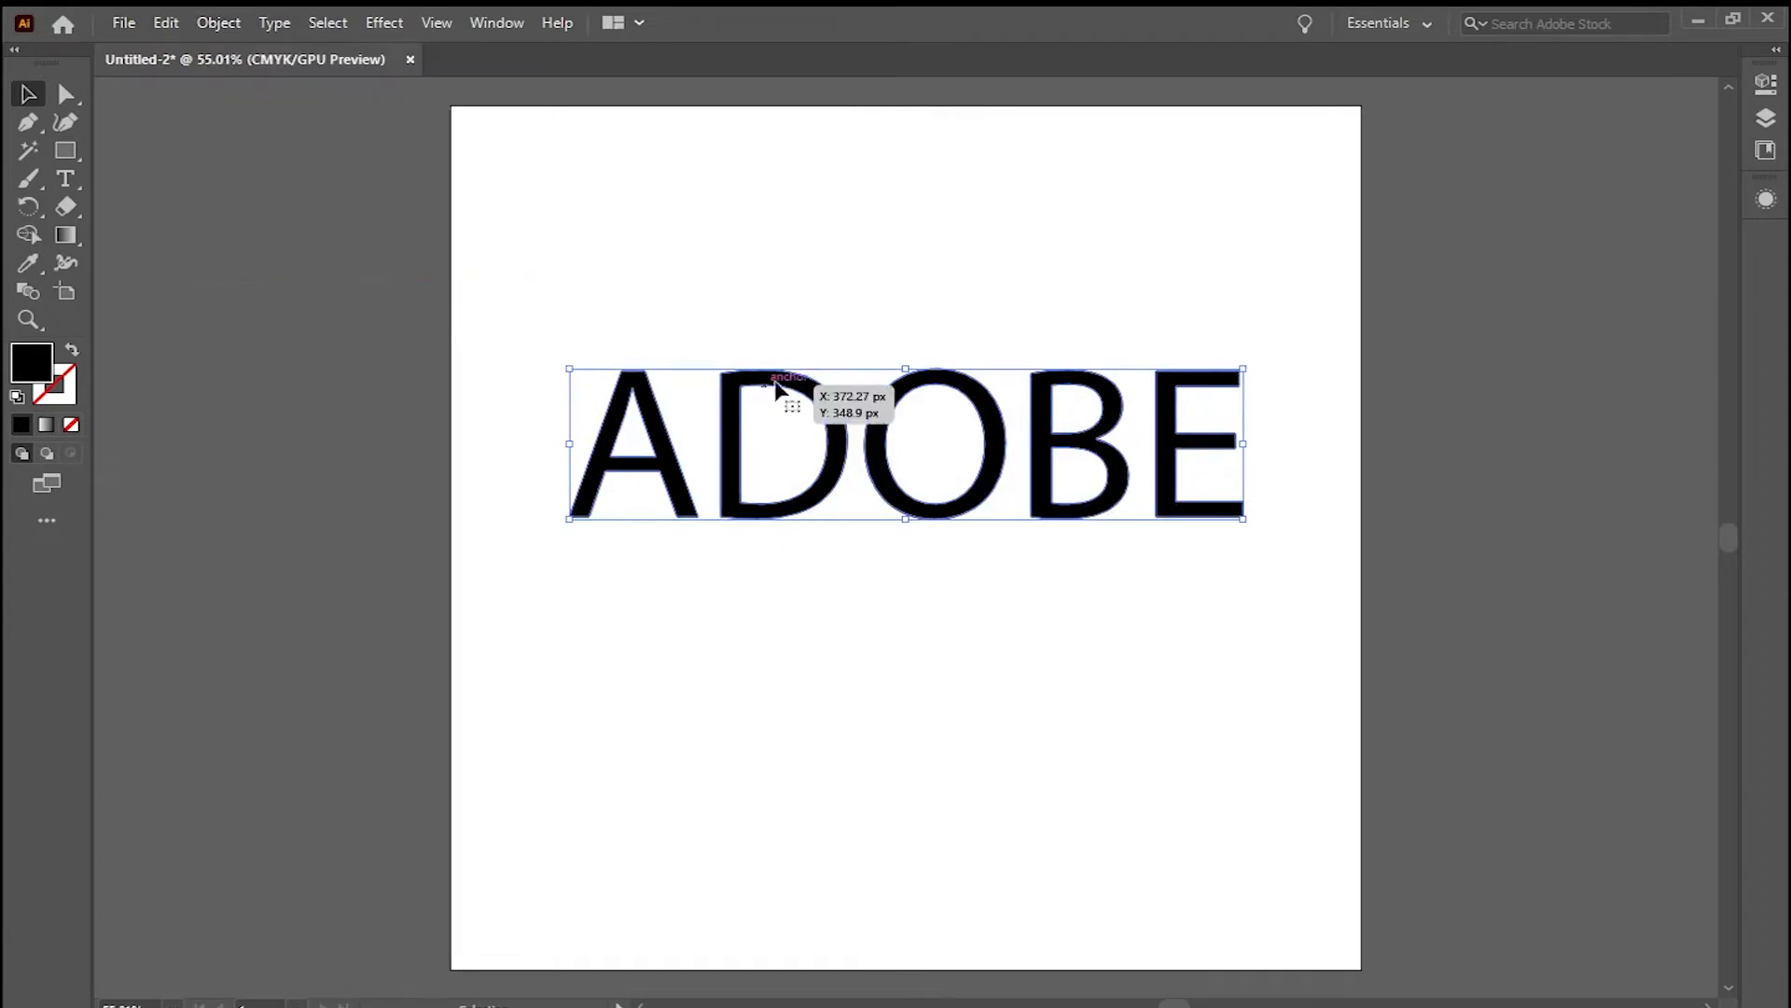
# Fill the lettering with a white-to-black linear gradient running upward, light at the base and black at the top
pyautogui.click(47, 425)
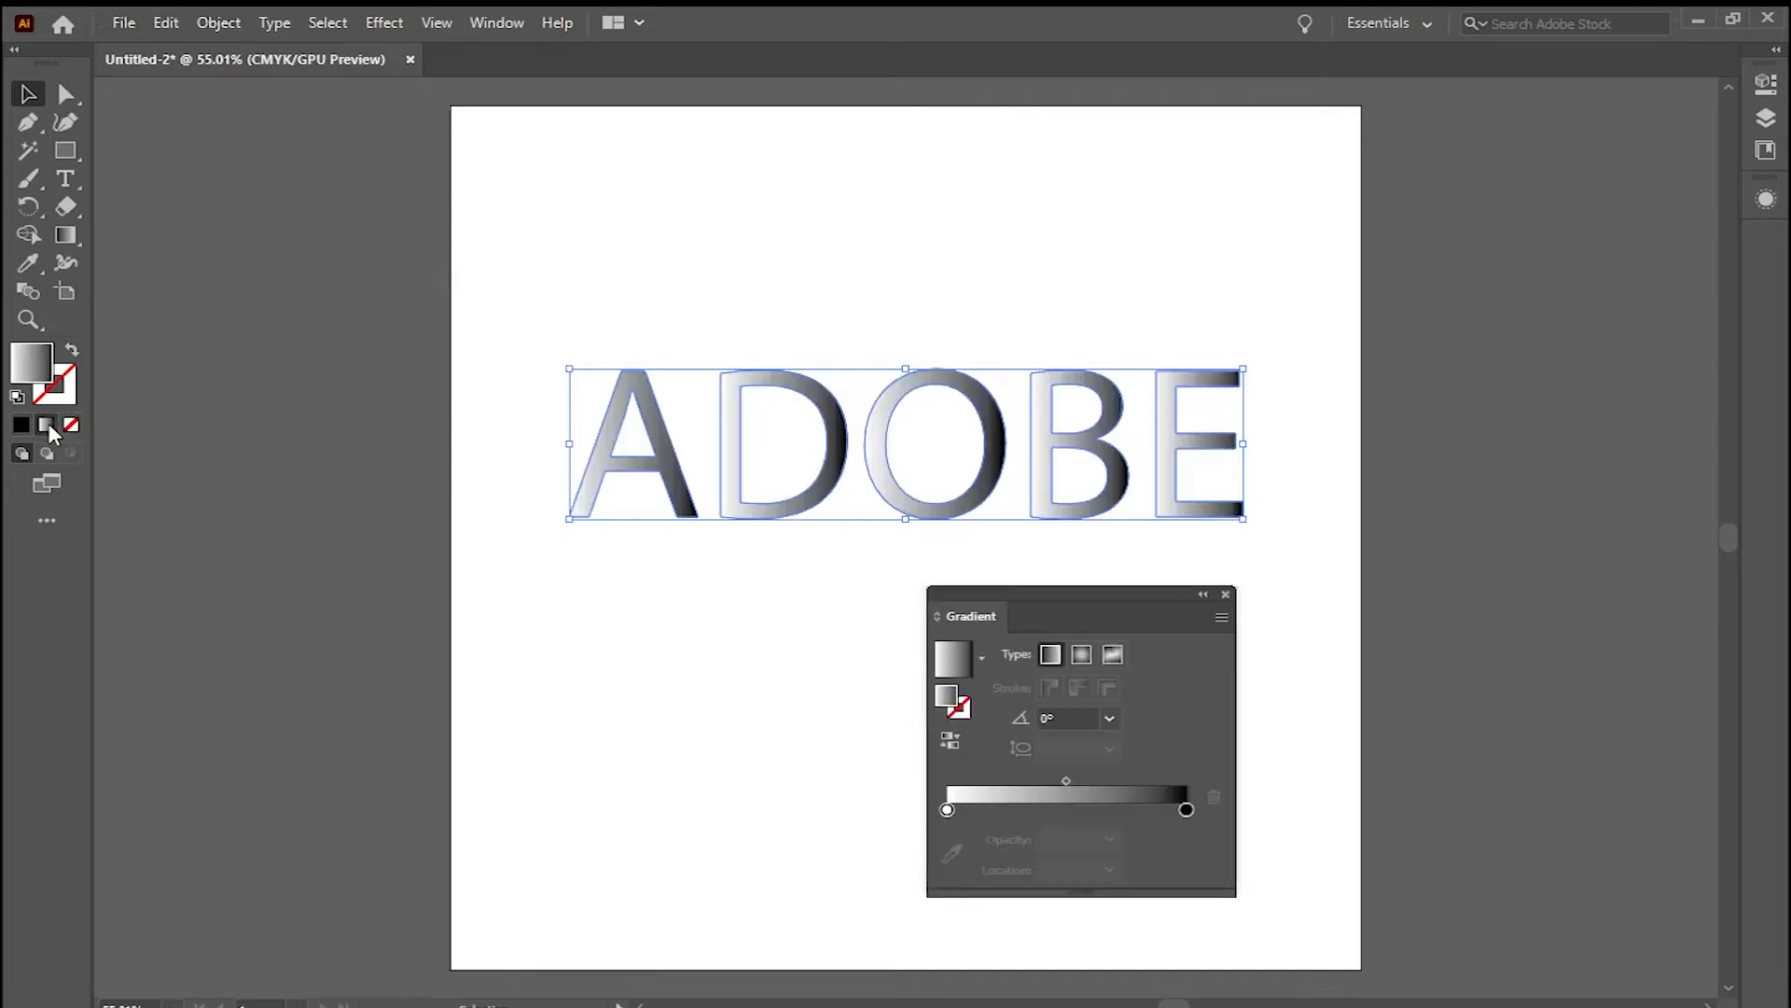
pyautogui.click(66, 234)
pyautogui.moveTo(823, 640); pyautogui.dragTo(809, 435)
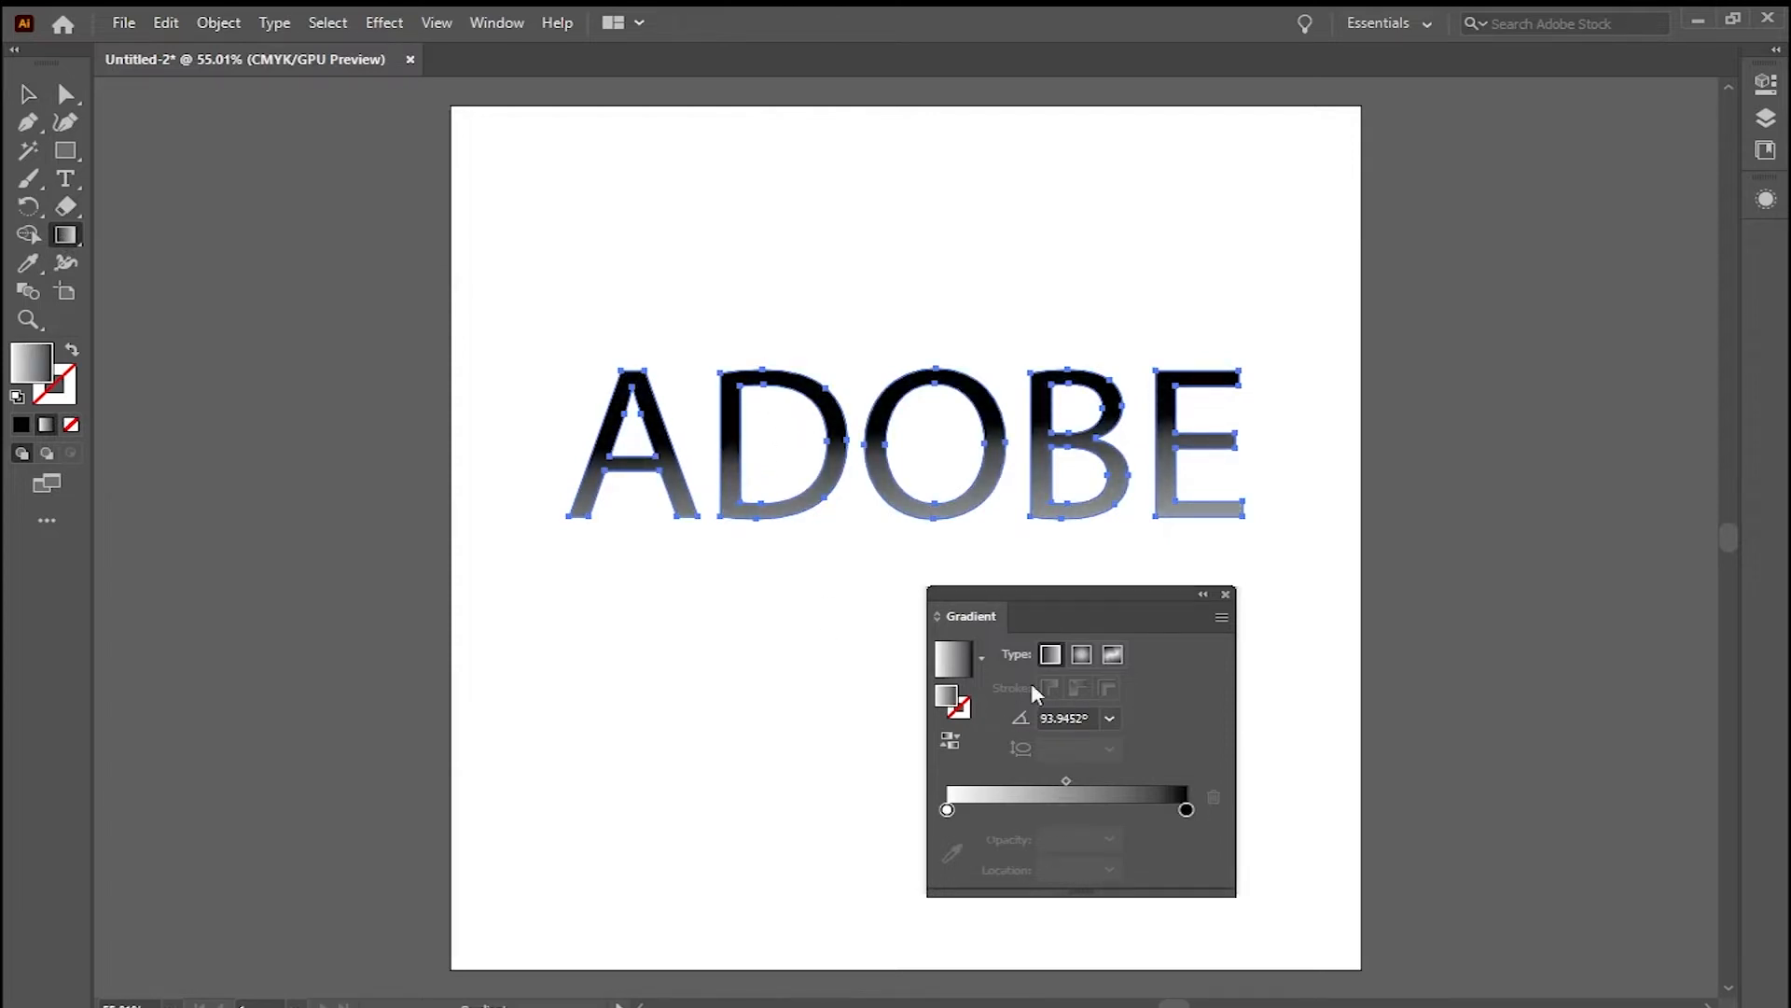
# Try the Orange, Yellow gradient preset on the lettering, returning to White, Black
pyautogui.click(981, 658)
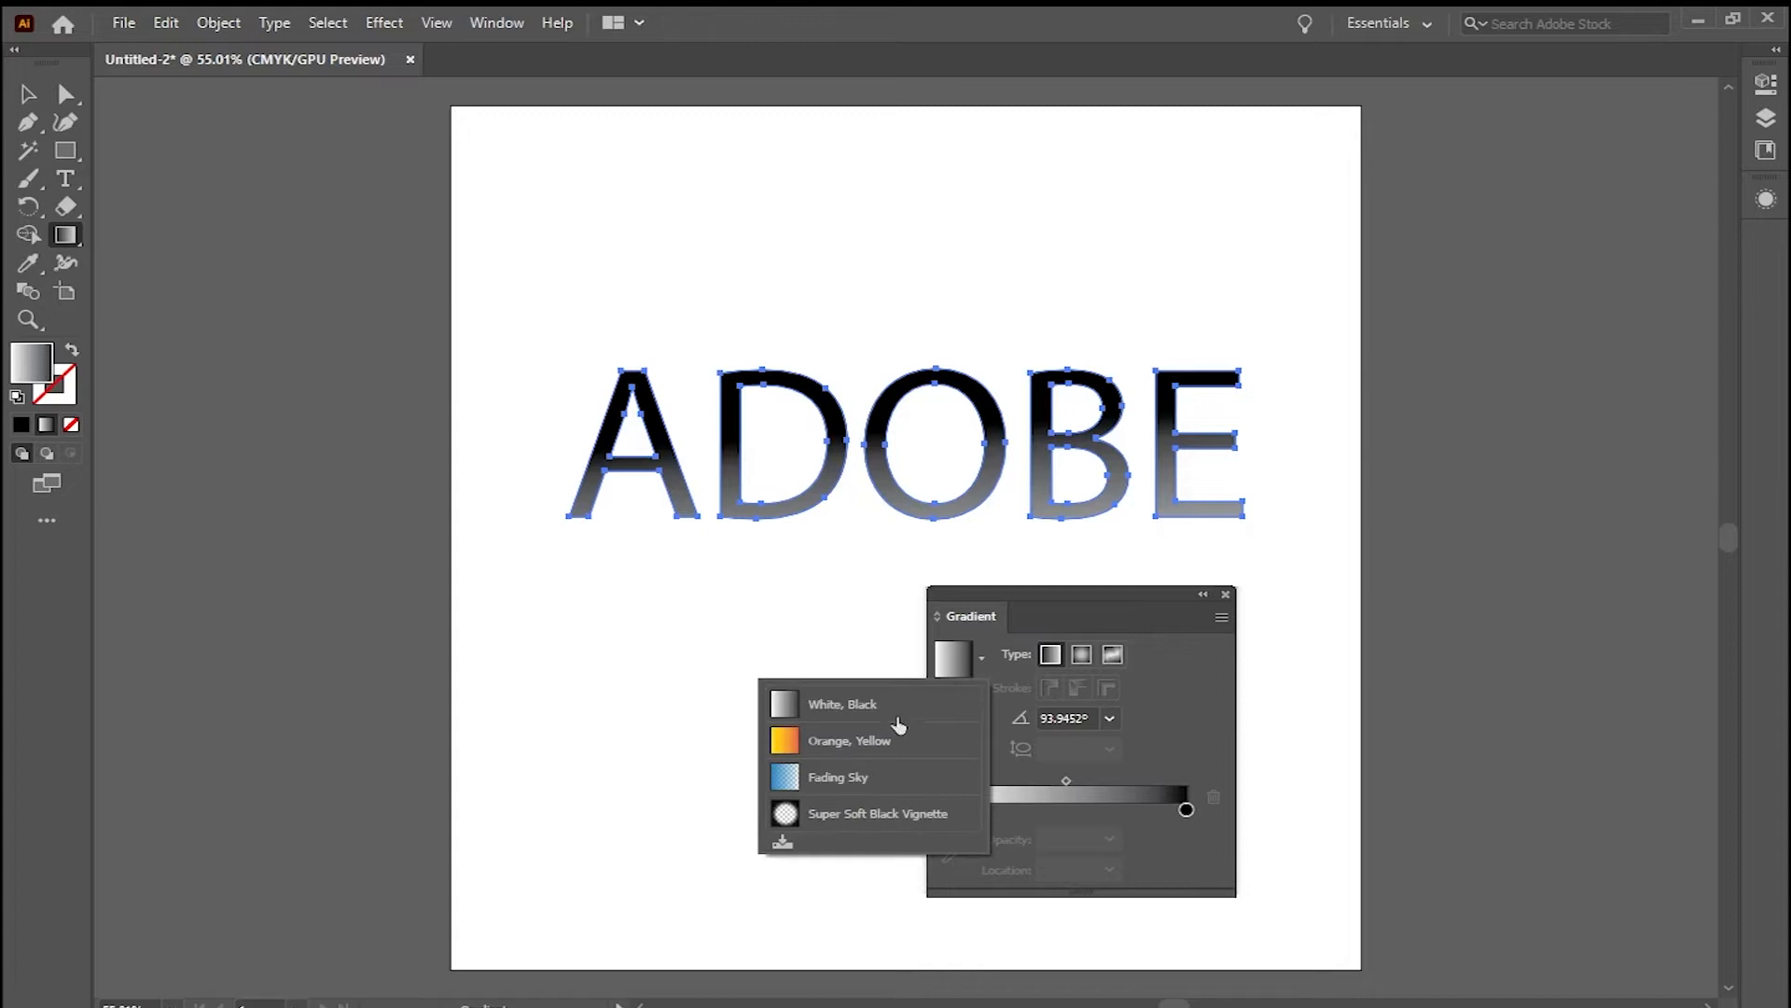
pyautogui.click(888, 740)
pyautogui.click(983, 668)
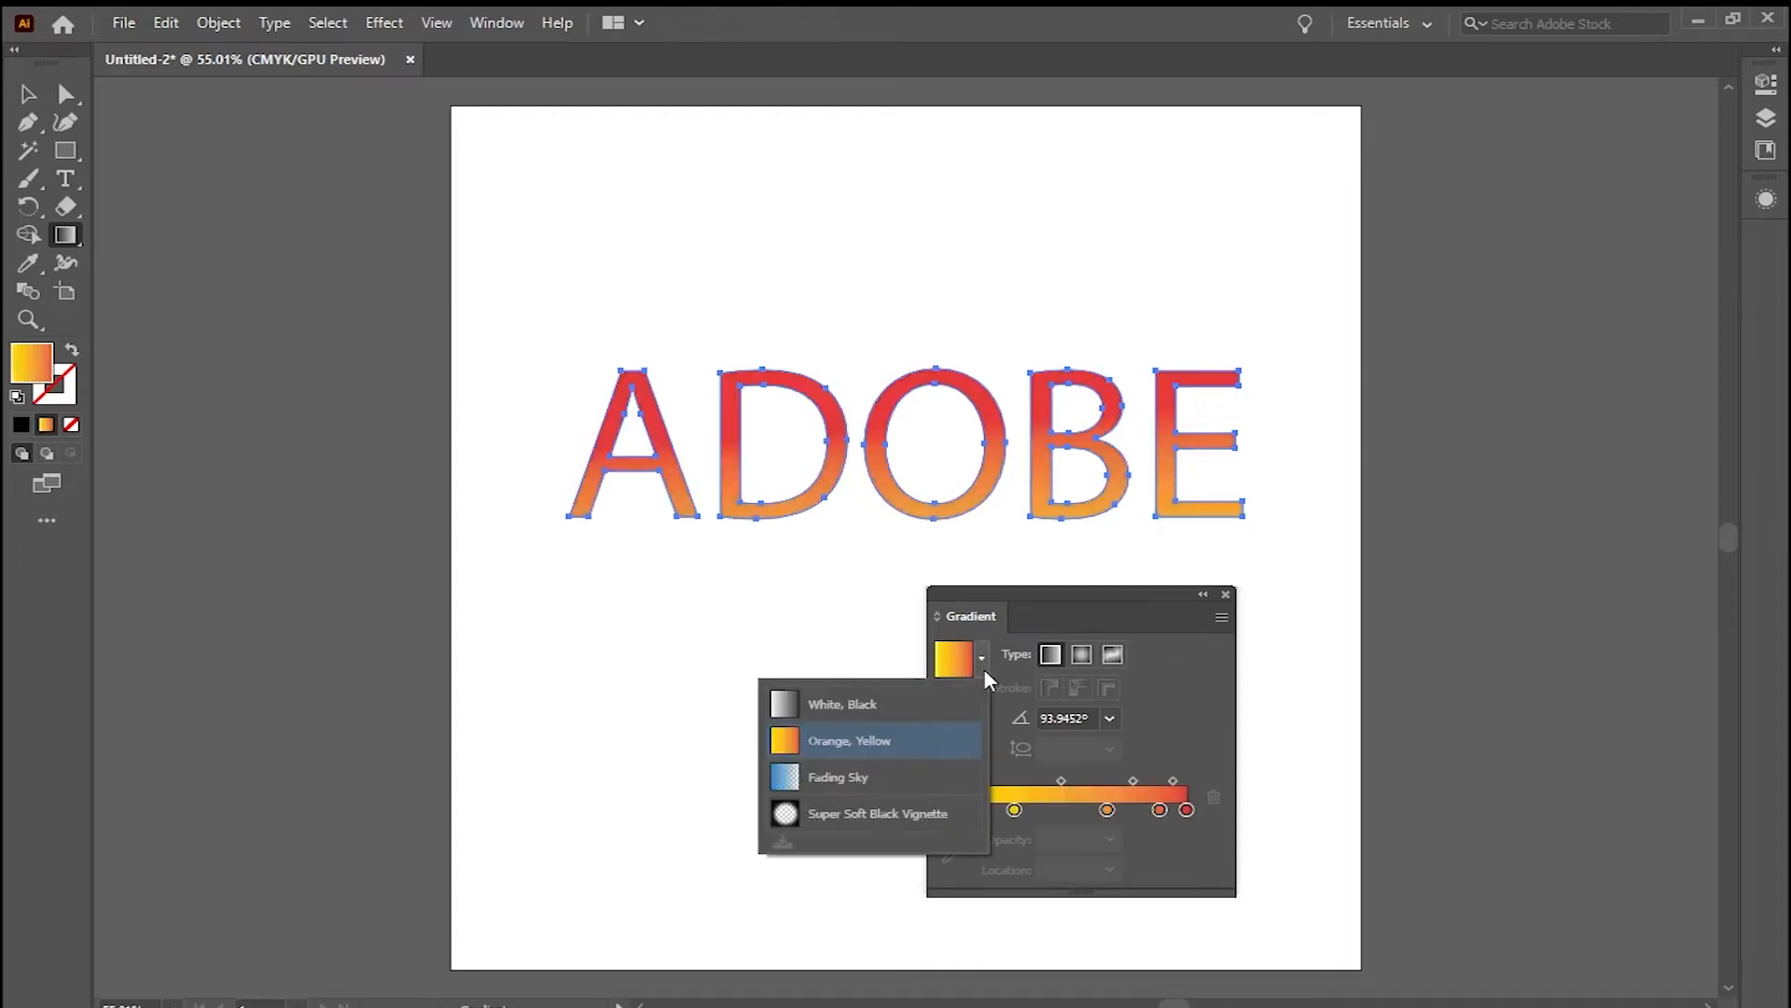
pyautogui.click(880, 739)
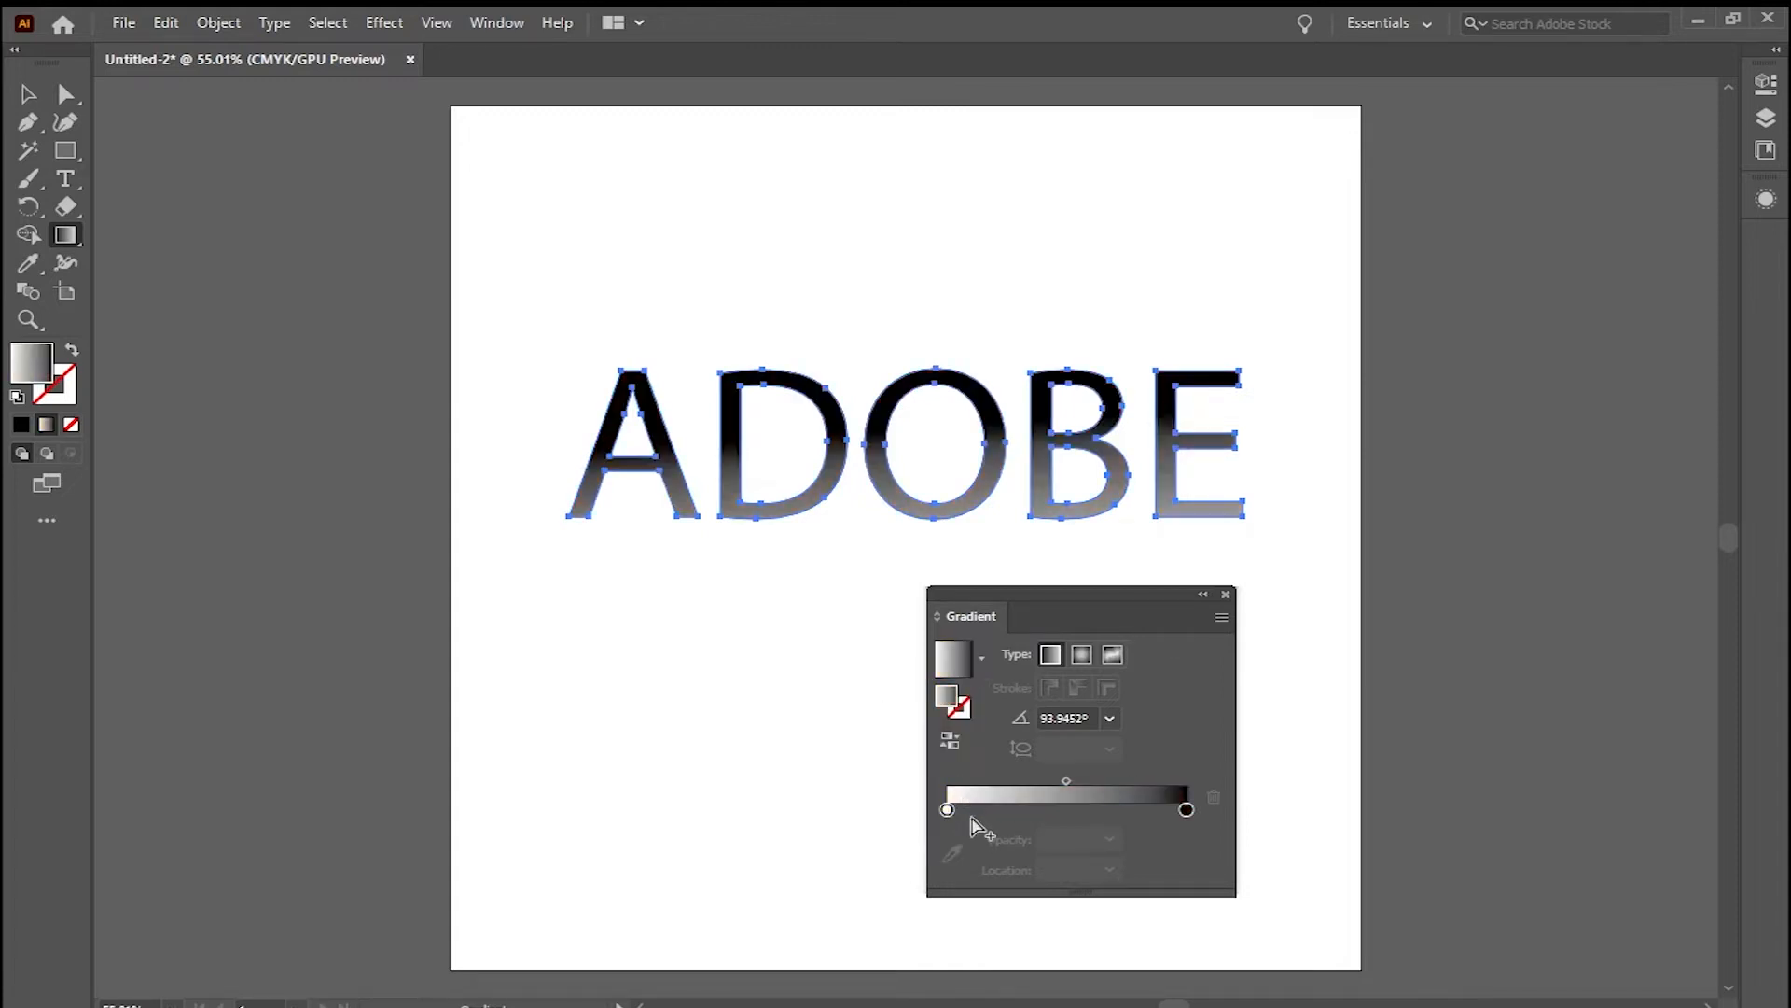
# Set the gradient angle to 90° and recolour its white starting stop with a dark brown swatch
pyautogui.click(1111, 718)
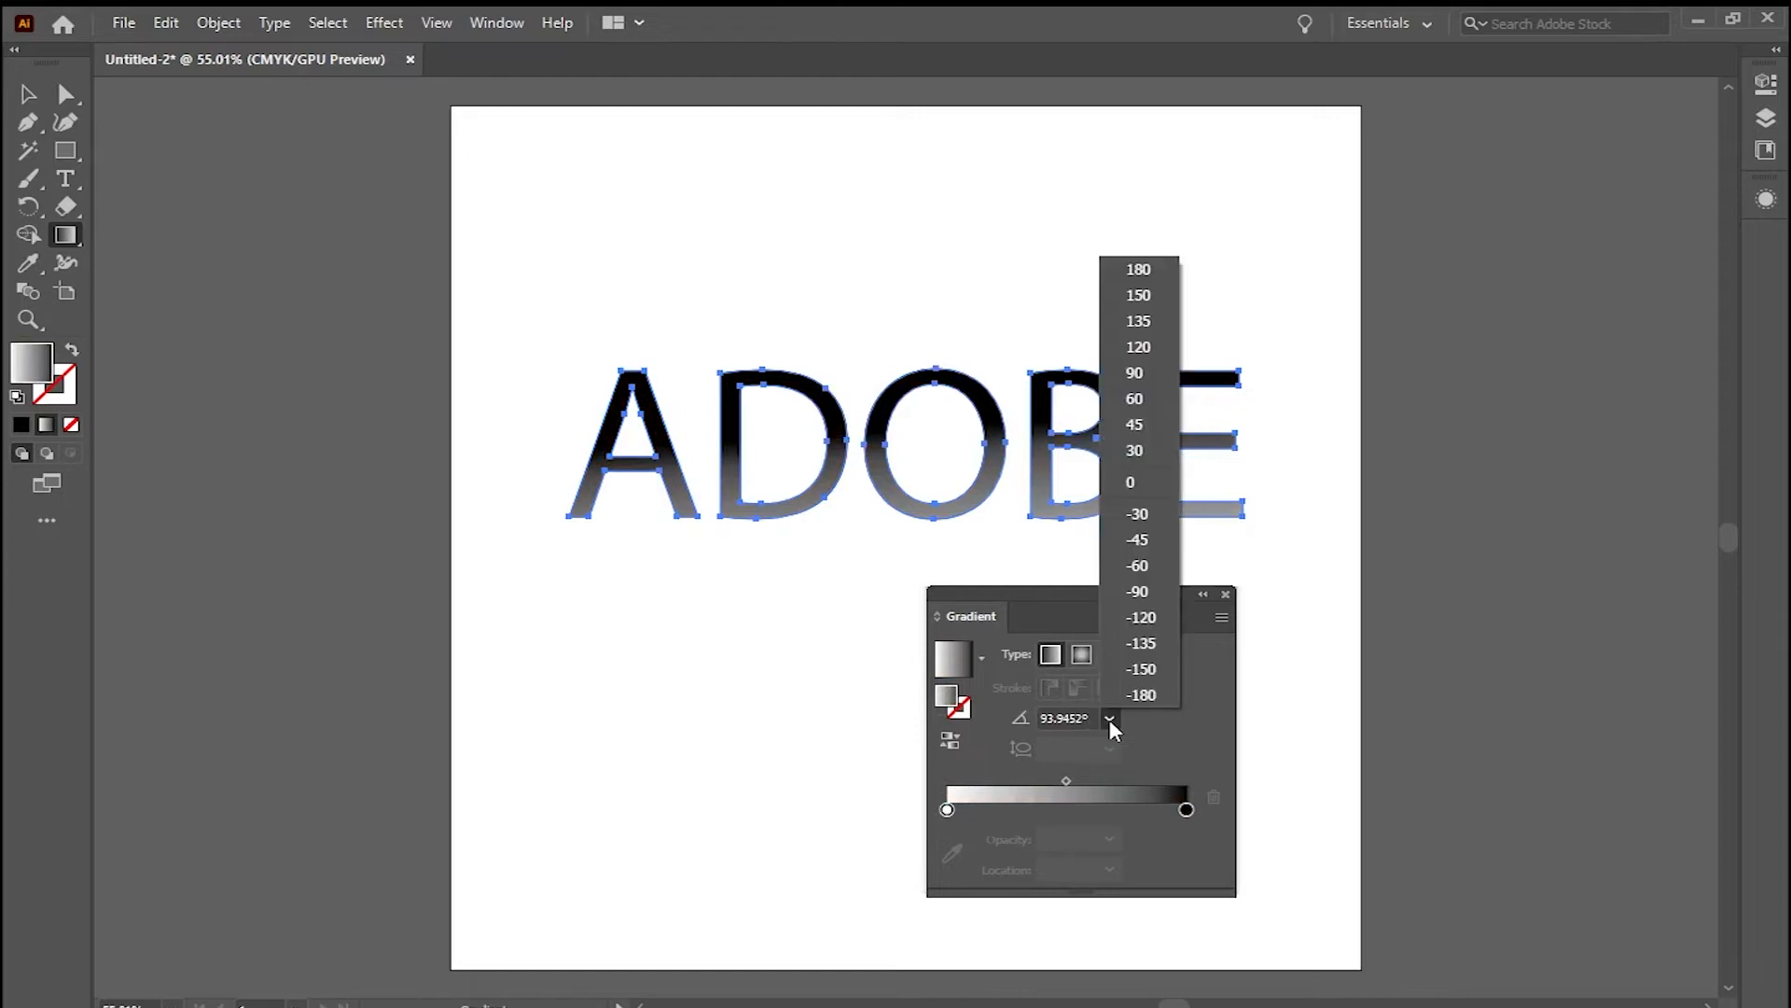
pyautogui.click(1136, 373)
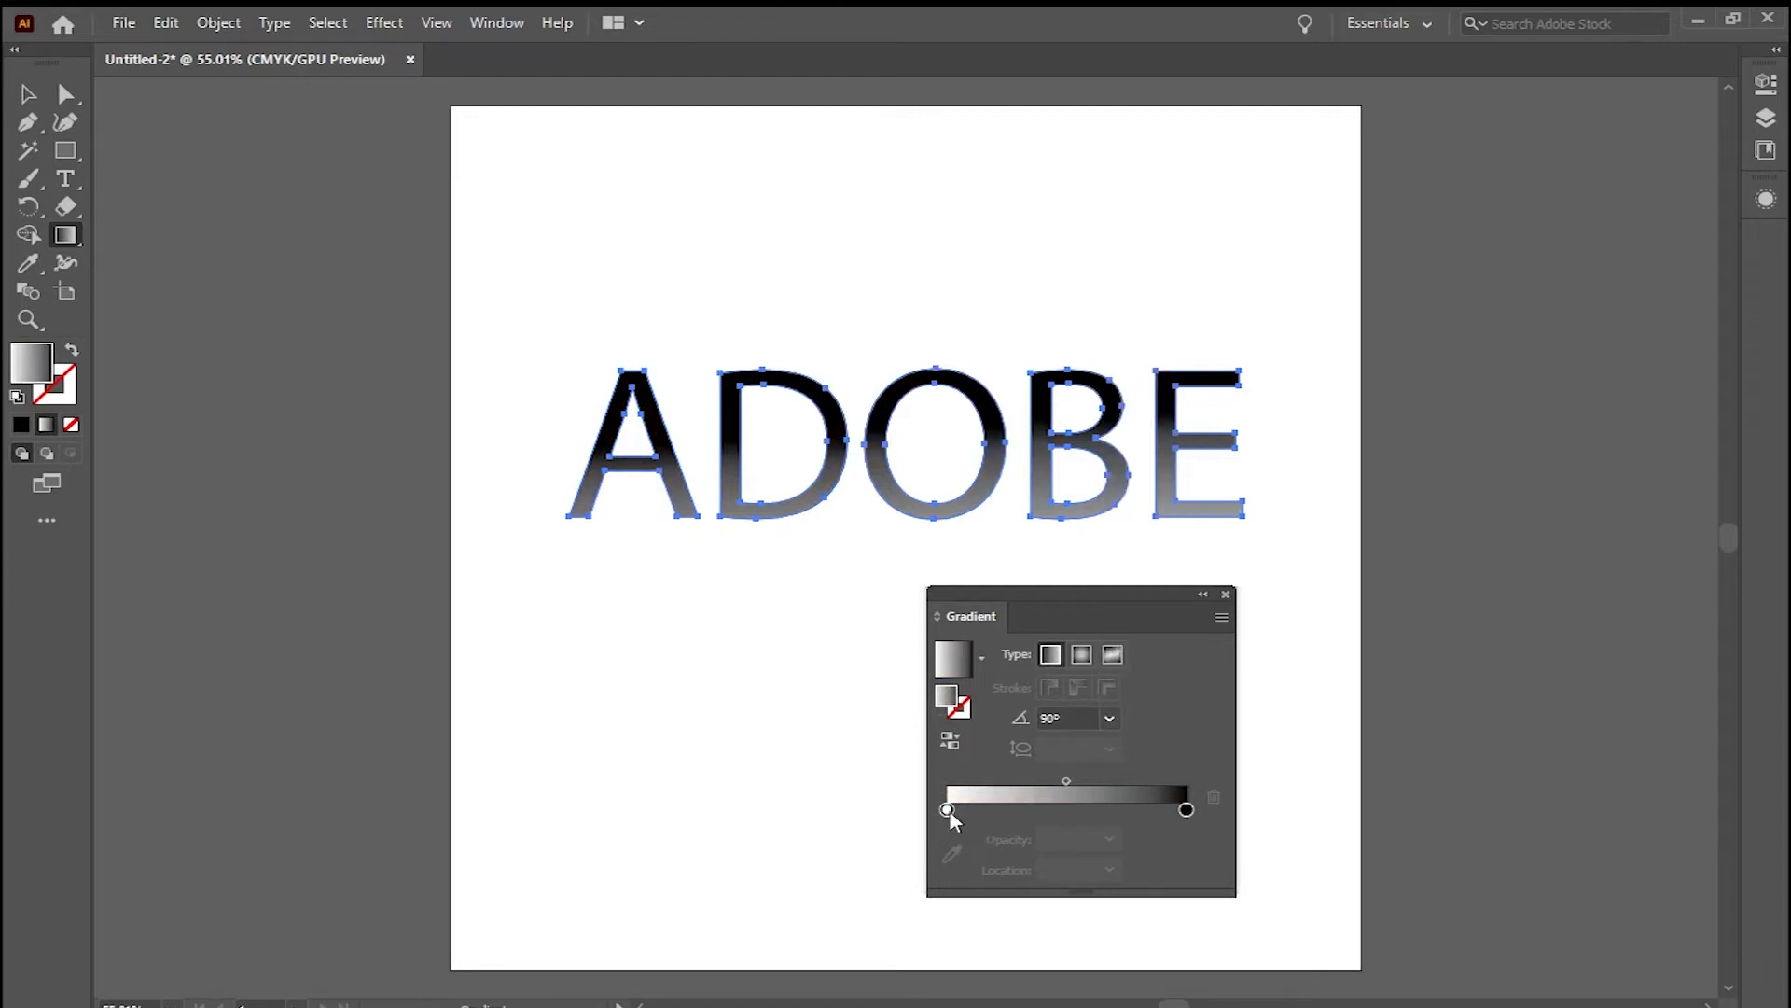
pyautogui.doubleClick(946, 810)
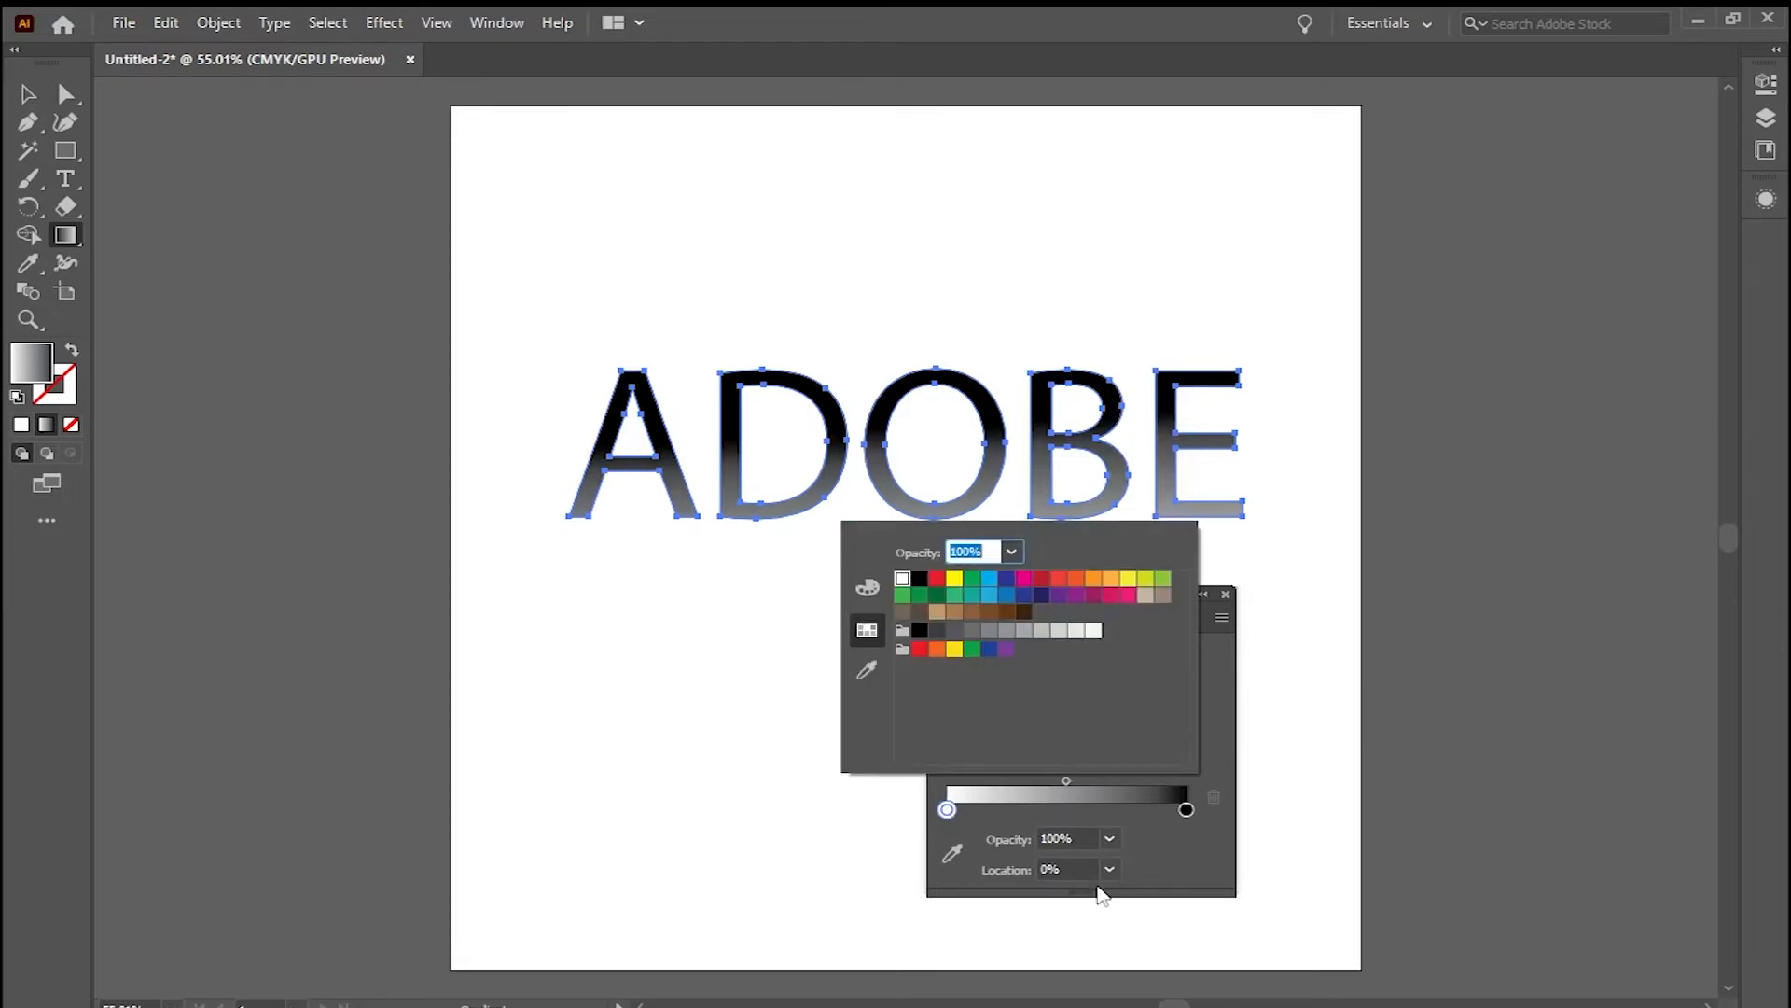
pyautogui.click(971, 613)
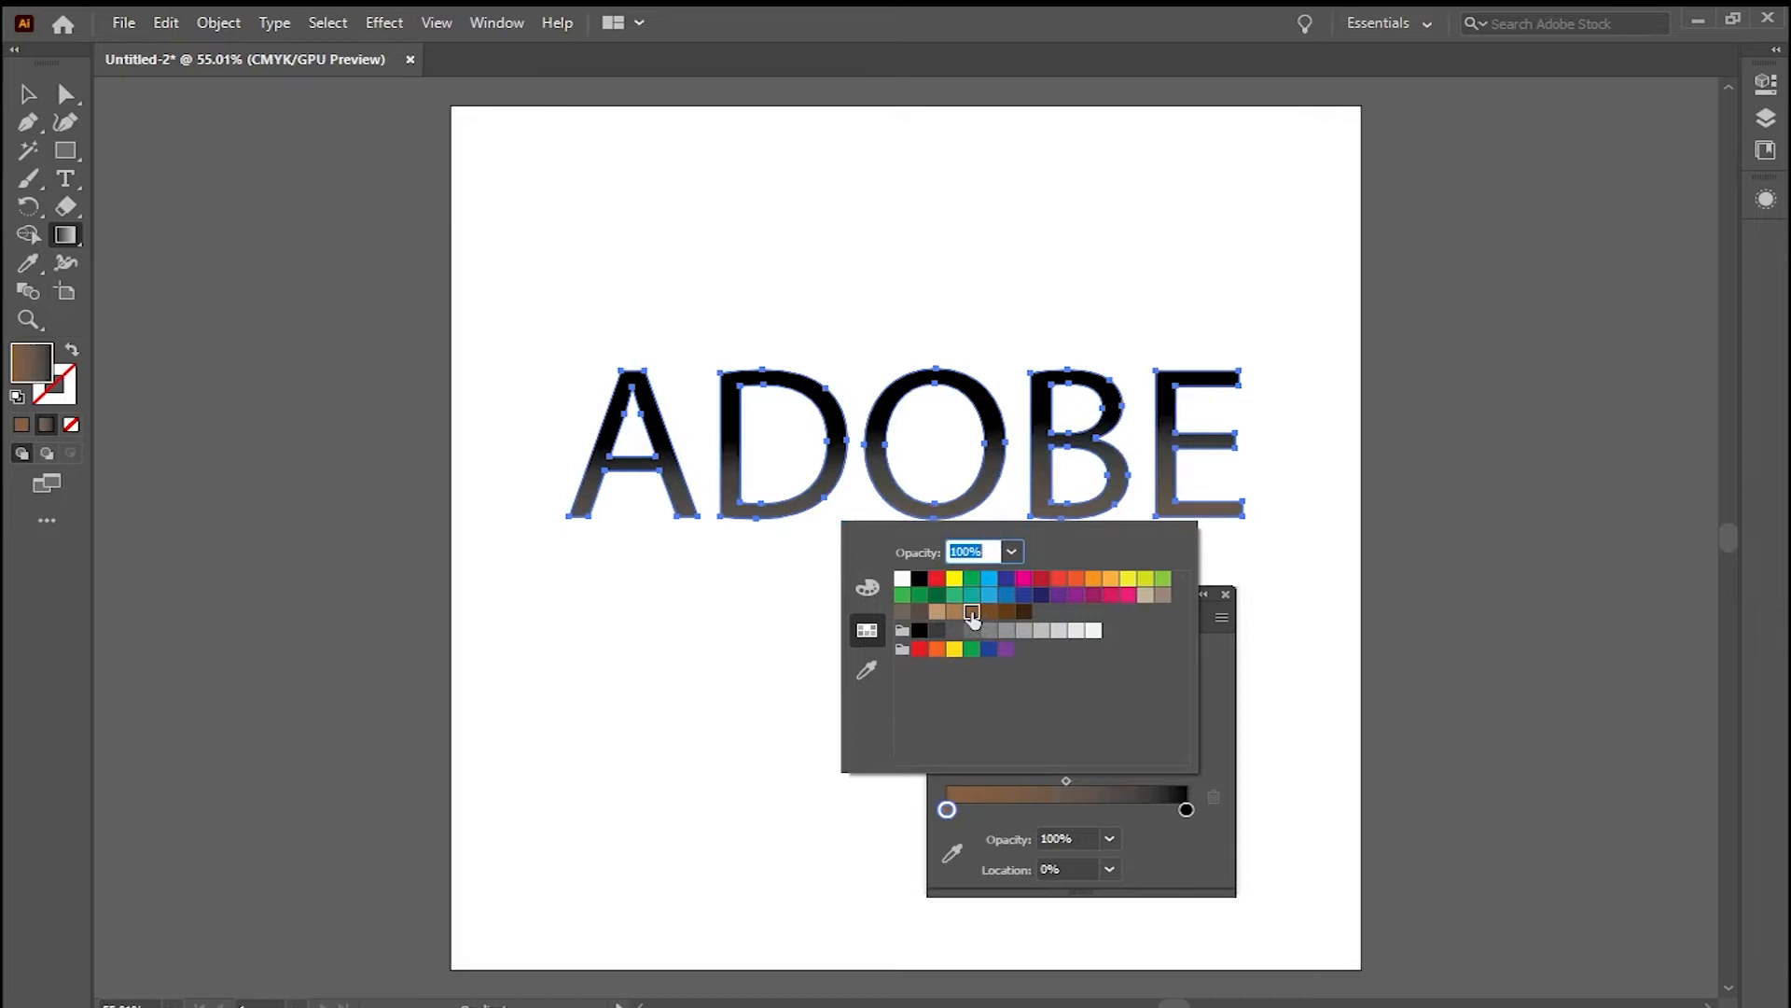
pyautogui.click(940, 618)
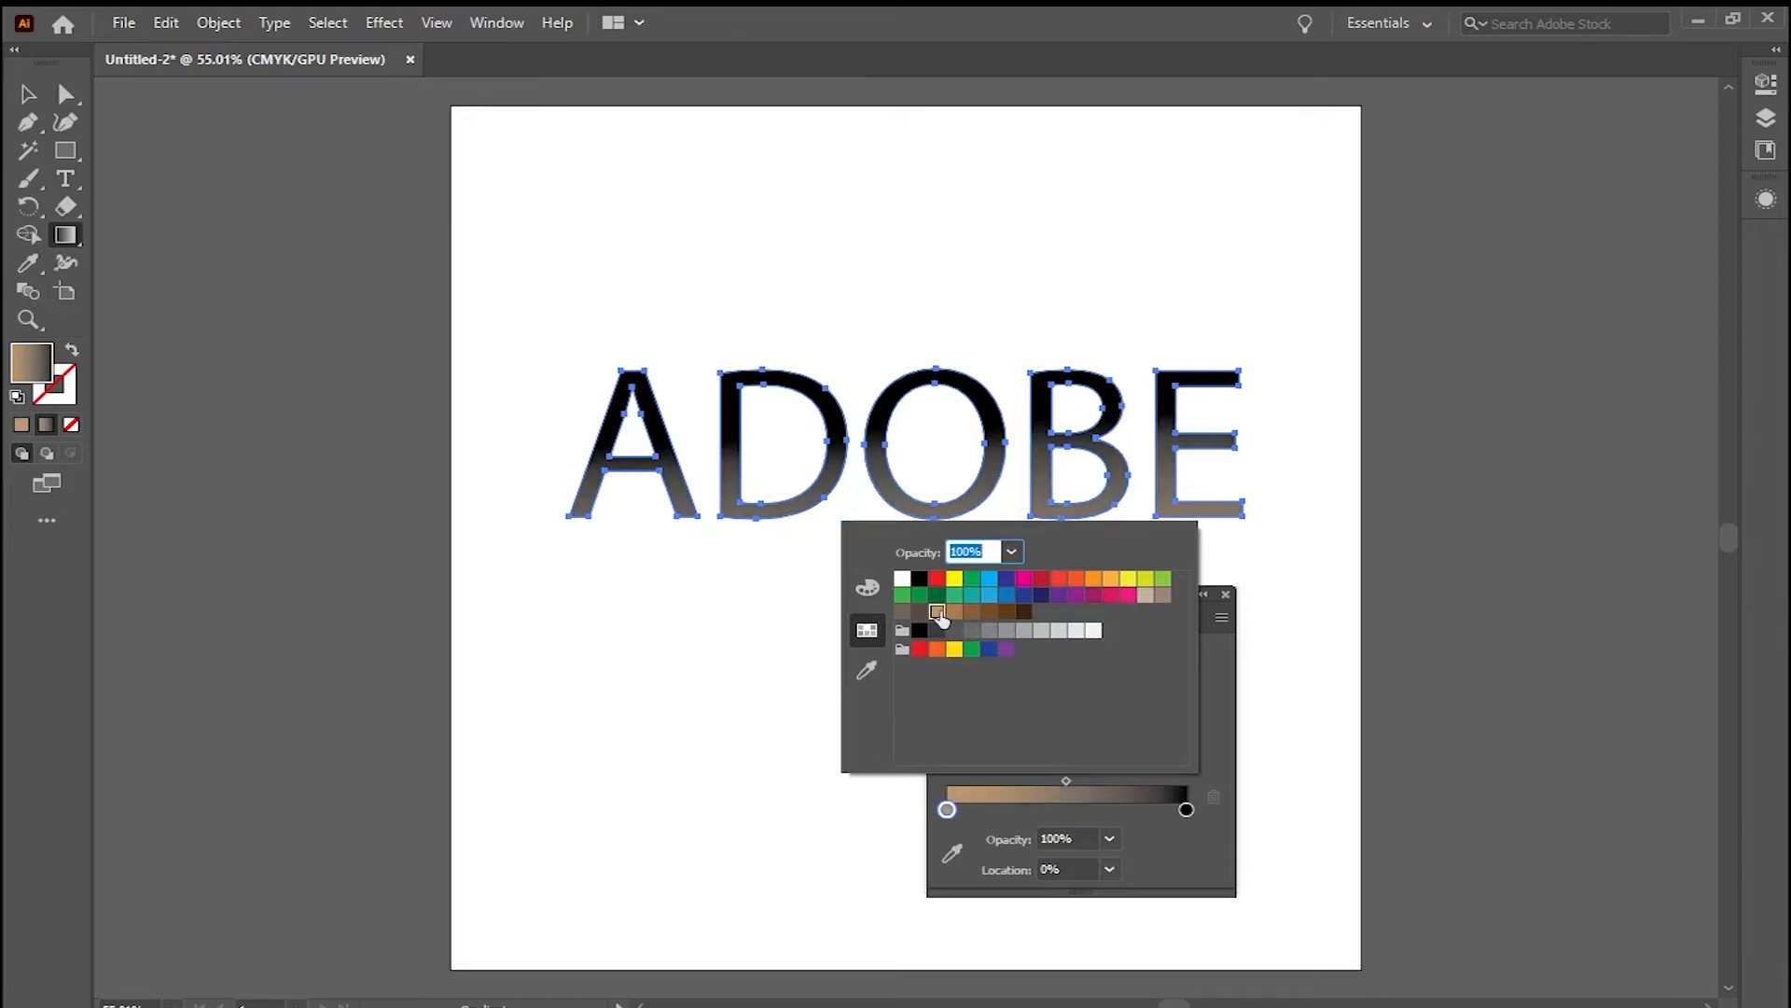
pyautogui.click(1009, 618)
pyautogui.click(1008, 614)
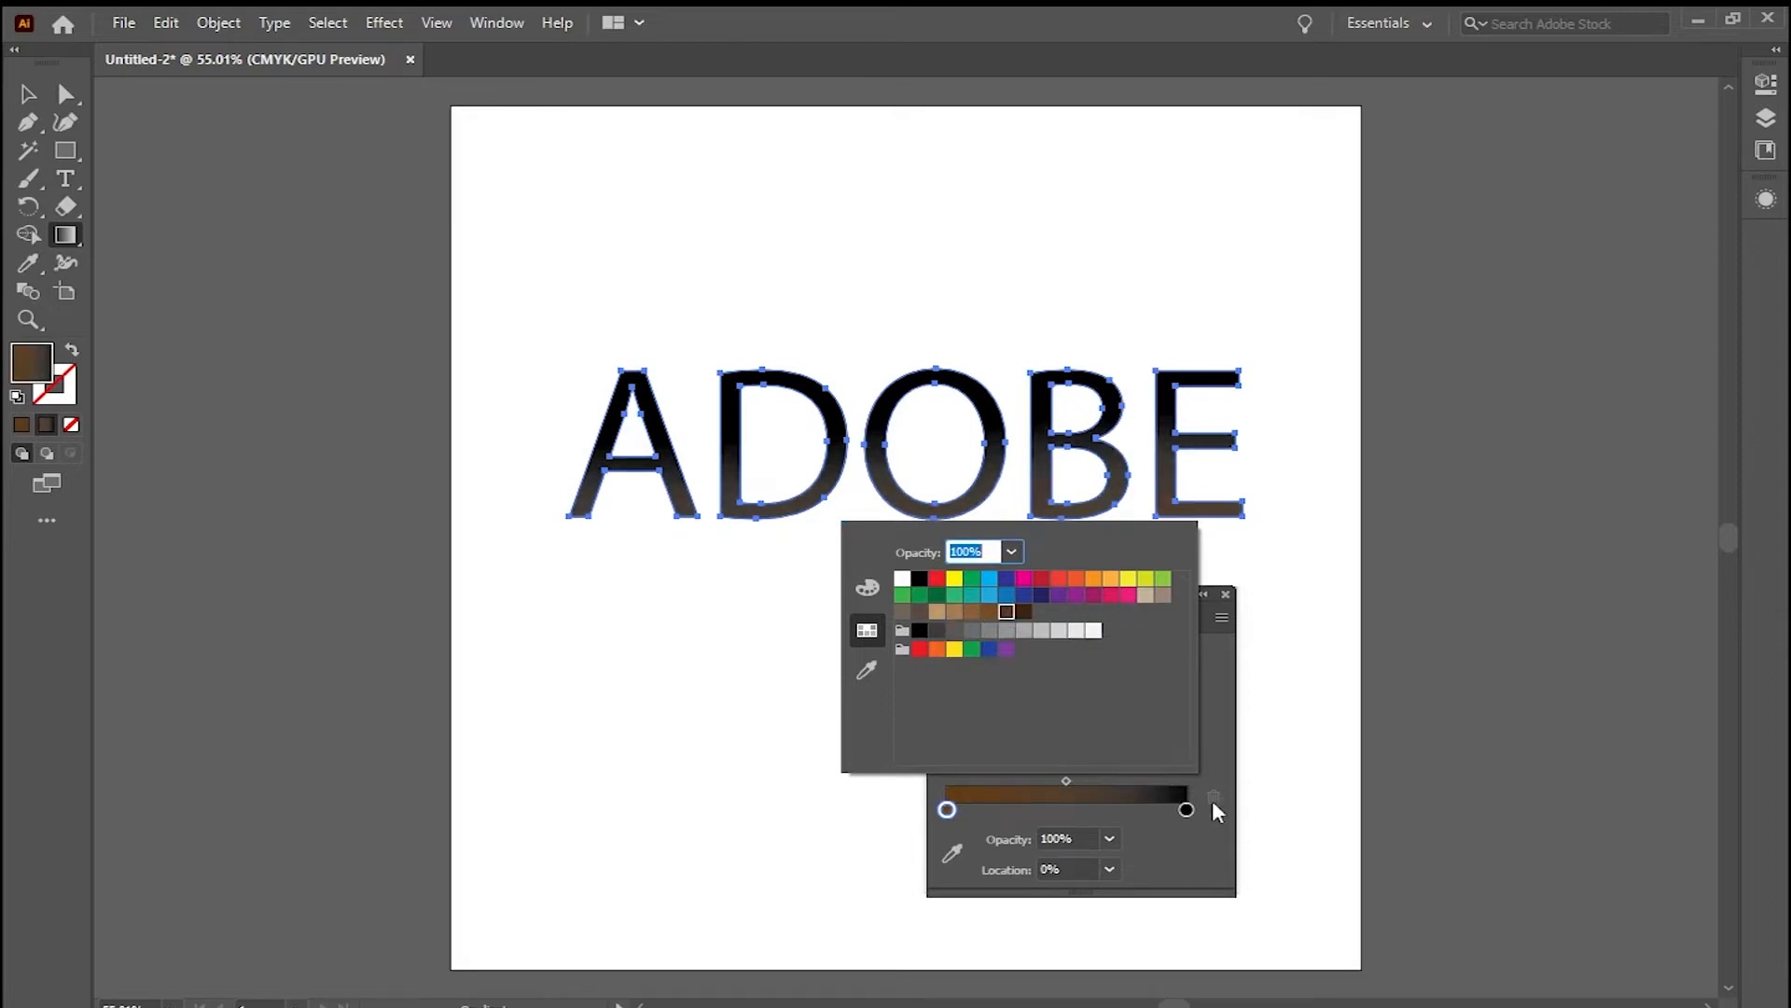
# Recolour the gradient's black end stop with the light tan swatch and close the gradient settings
pyautogui.click(1223, 707)
pyautogui.doubleClick(1186, 810)
pyautogui.click(936, 612)
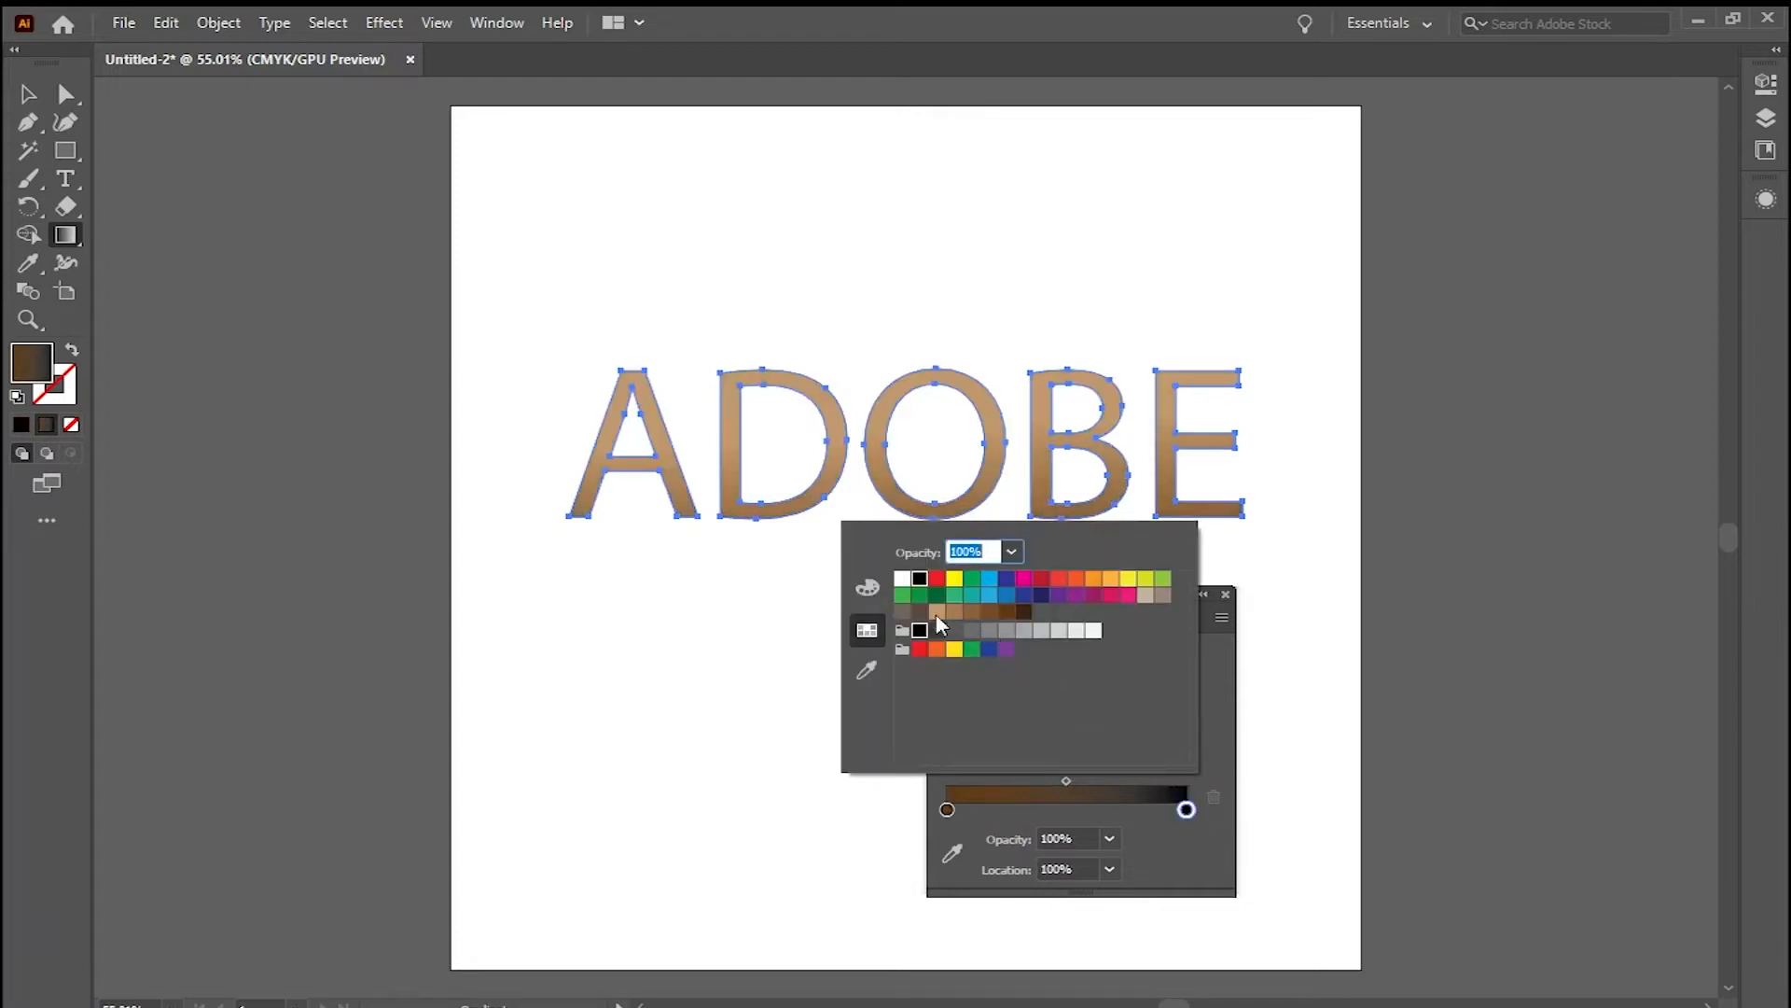
pyautogui.click(1268, 595)
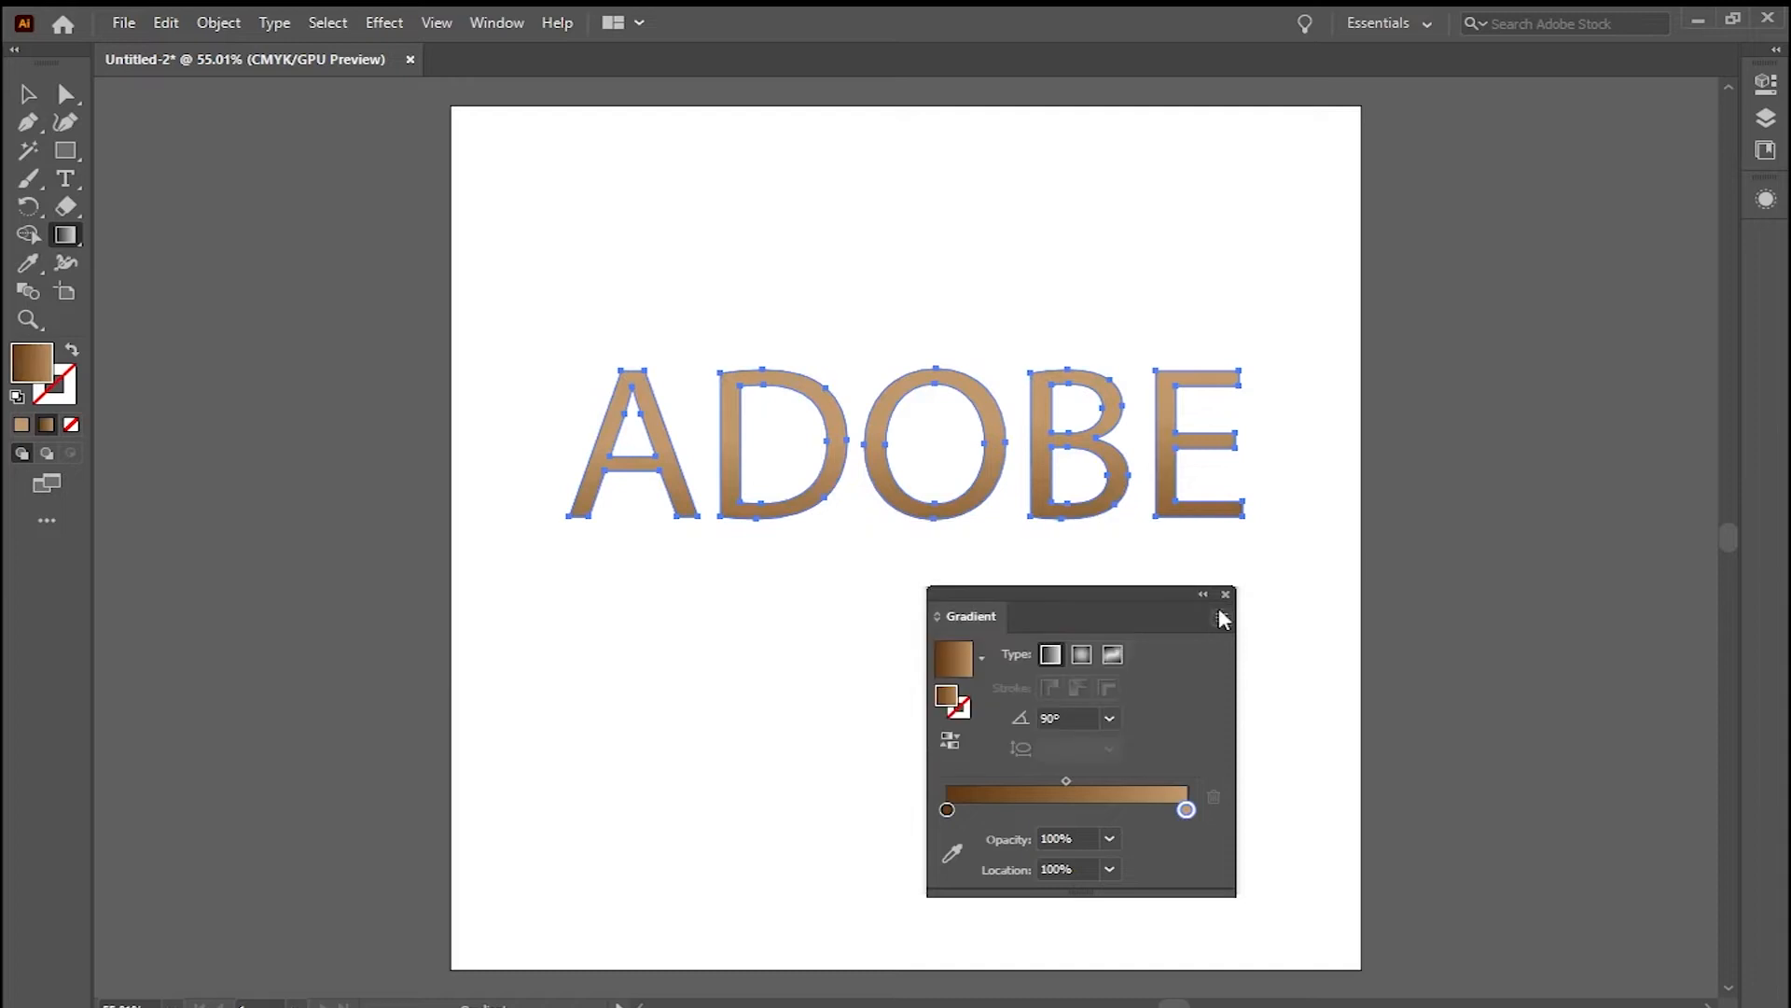
pyautogui.click(1226, 596)
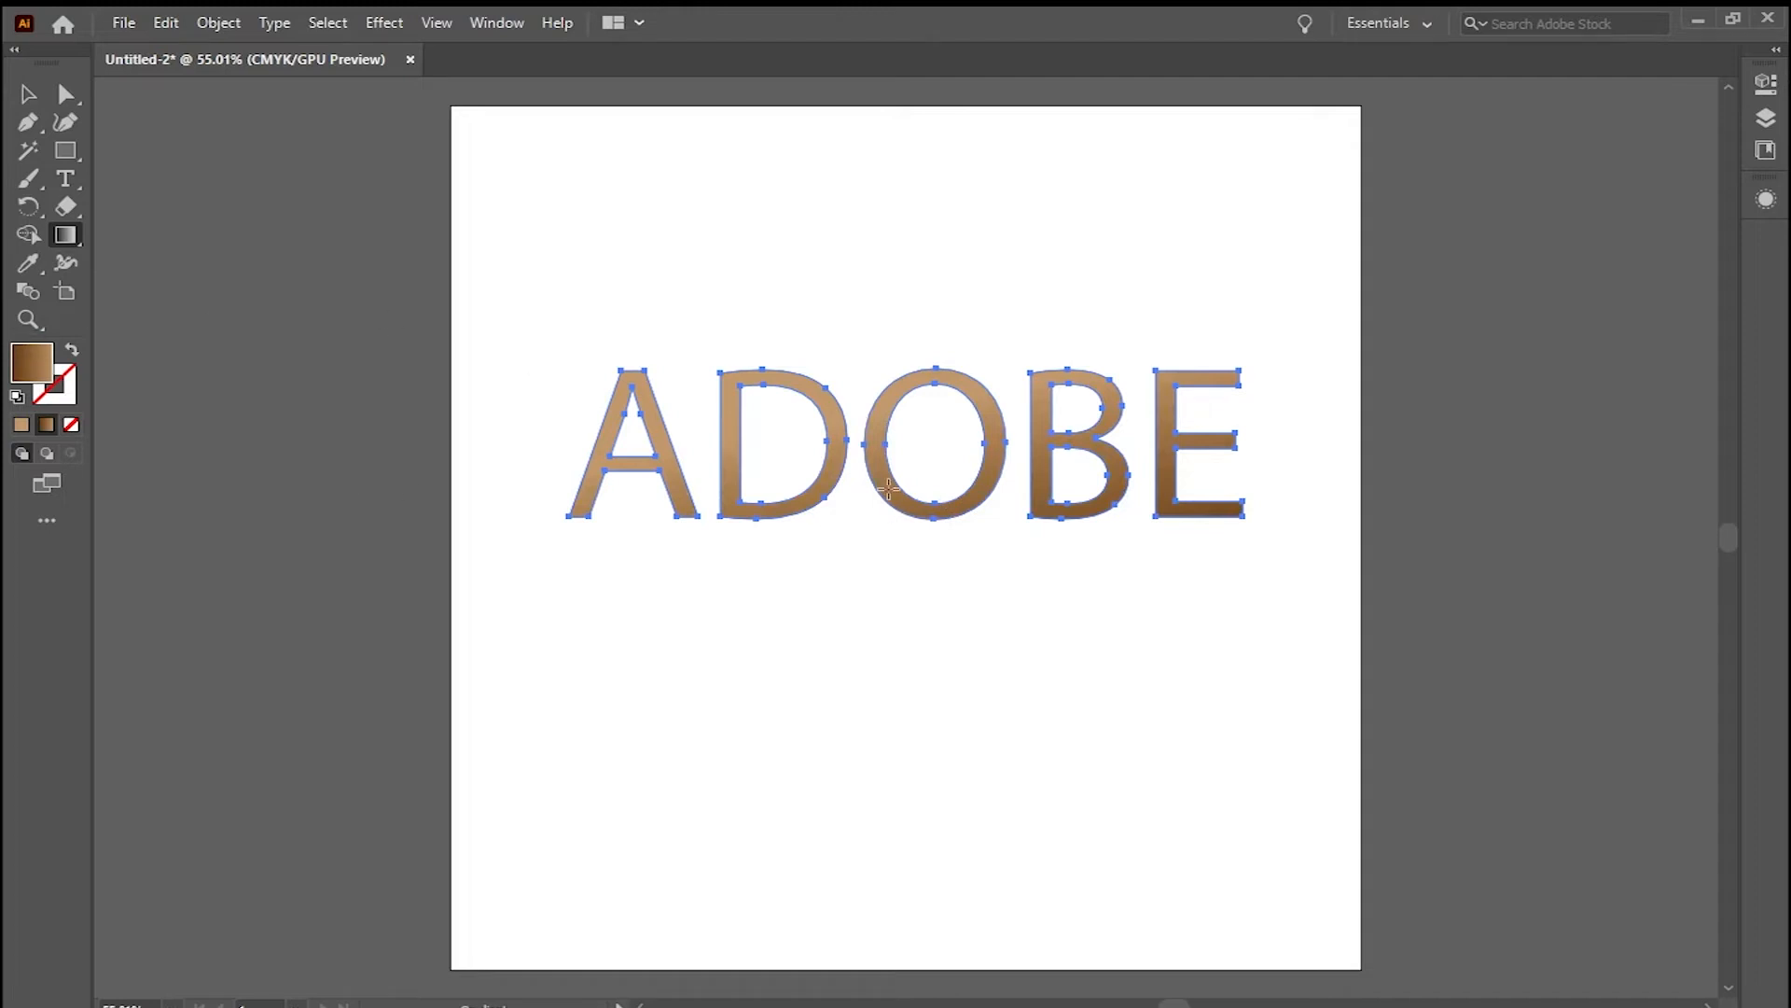
# Redraw the brown gradient upward across the whole word with the Gradient tool
pyautogui.doubleClick(40, 366)
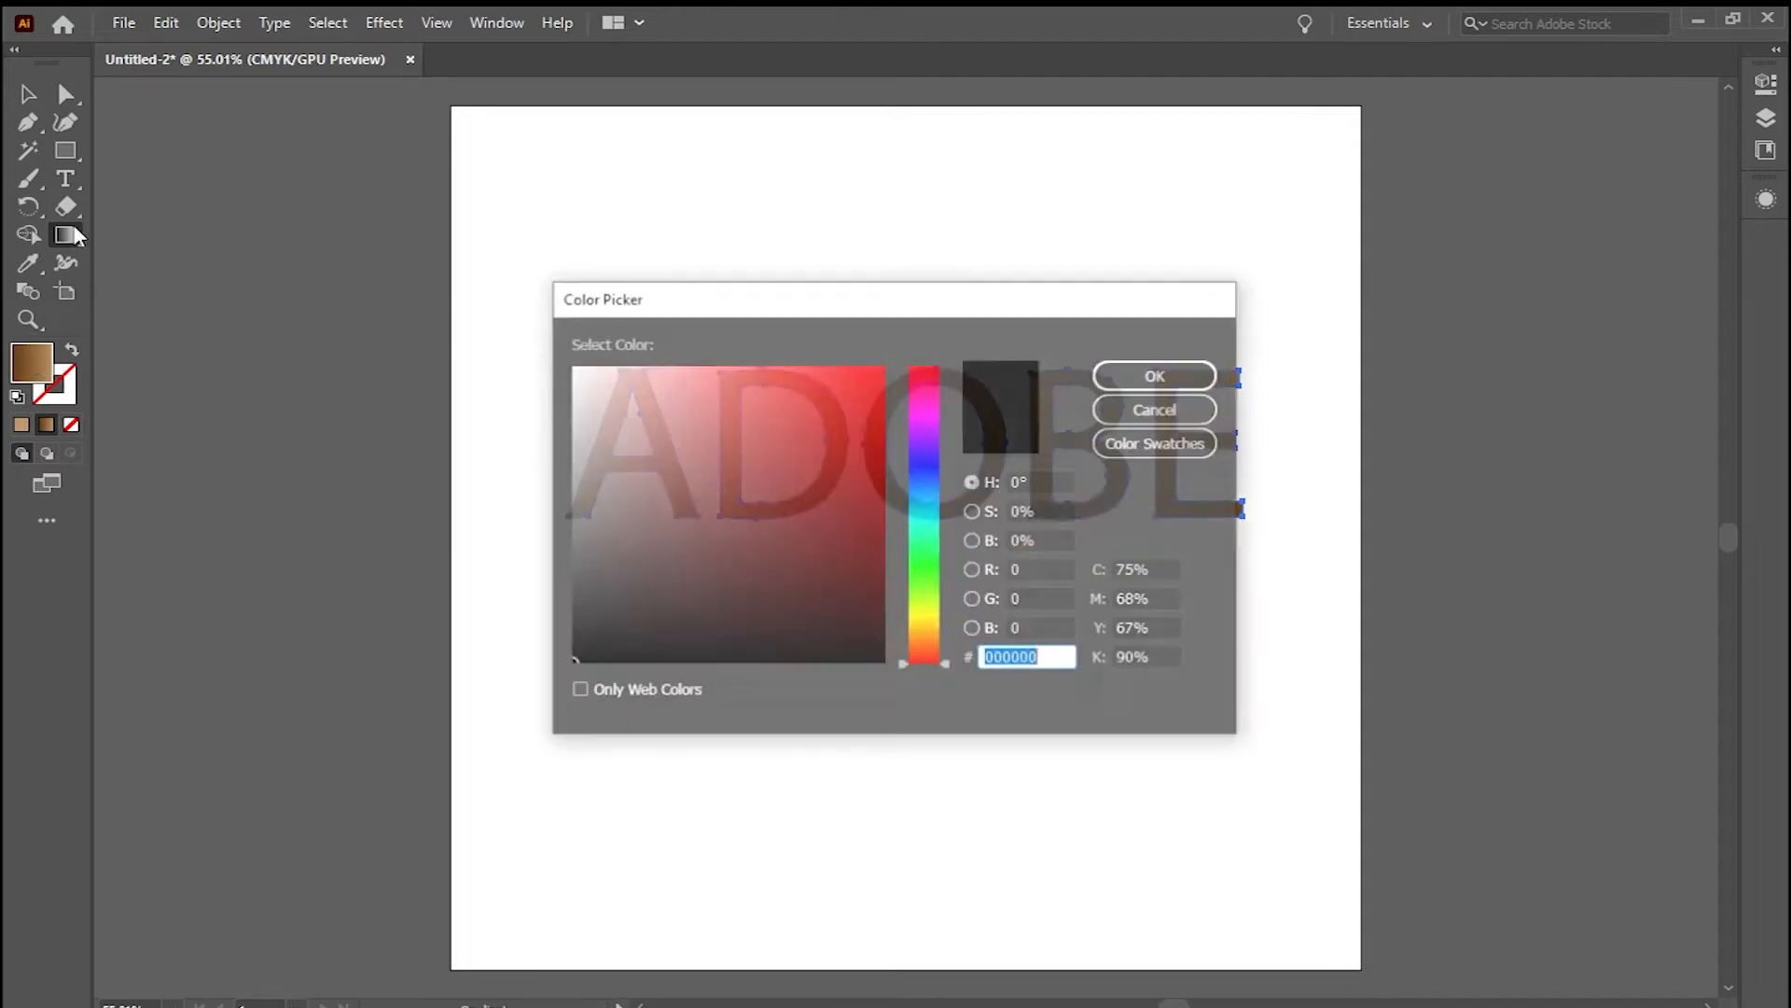
pyautogui.click(1136, 407)
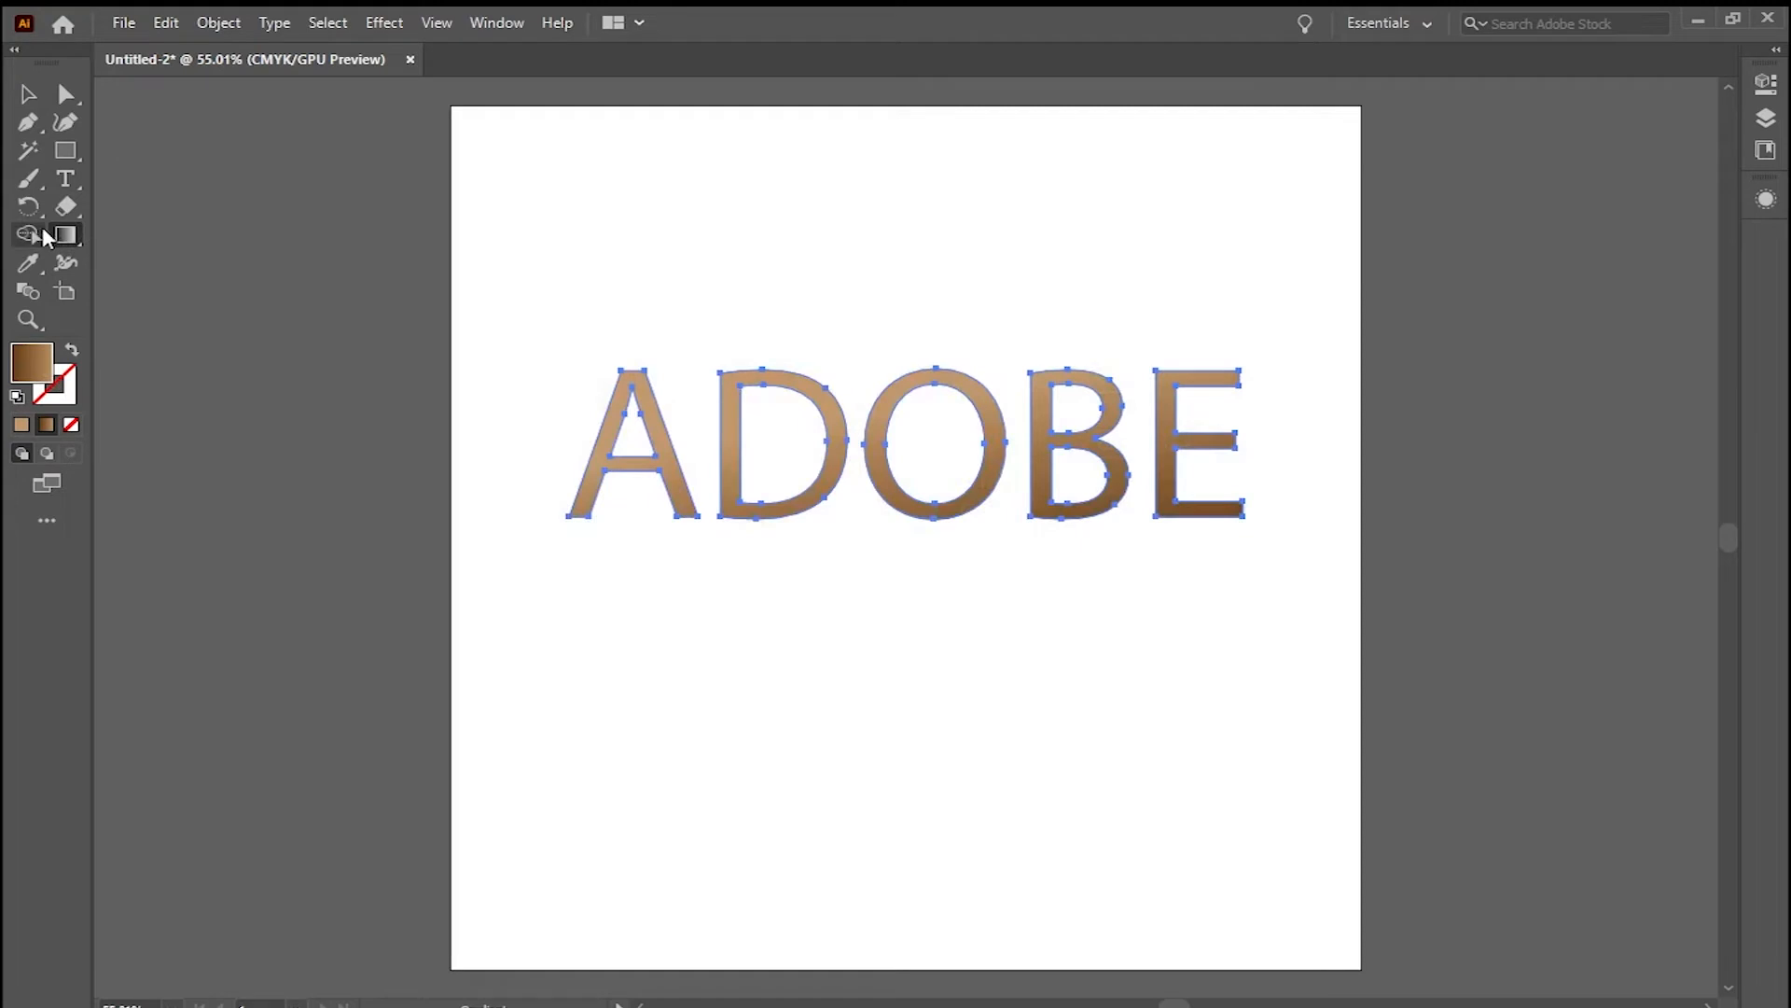
pyautogui.click(65, 234)
pyautogui.moveTo(819, 576); pyautogui.dragTo(794, 420)
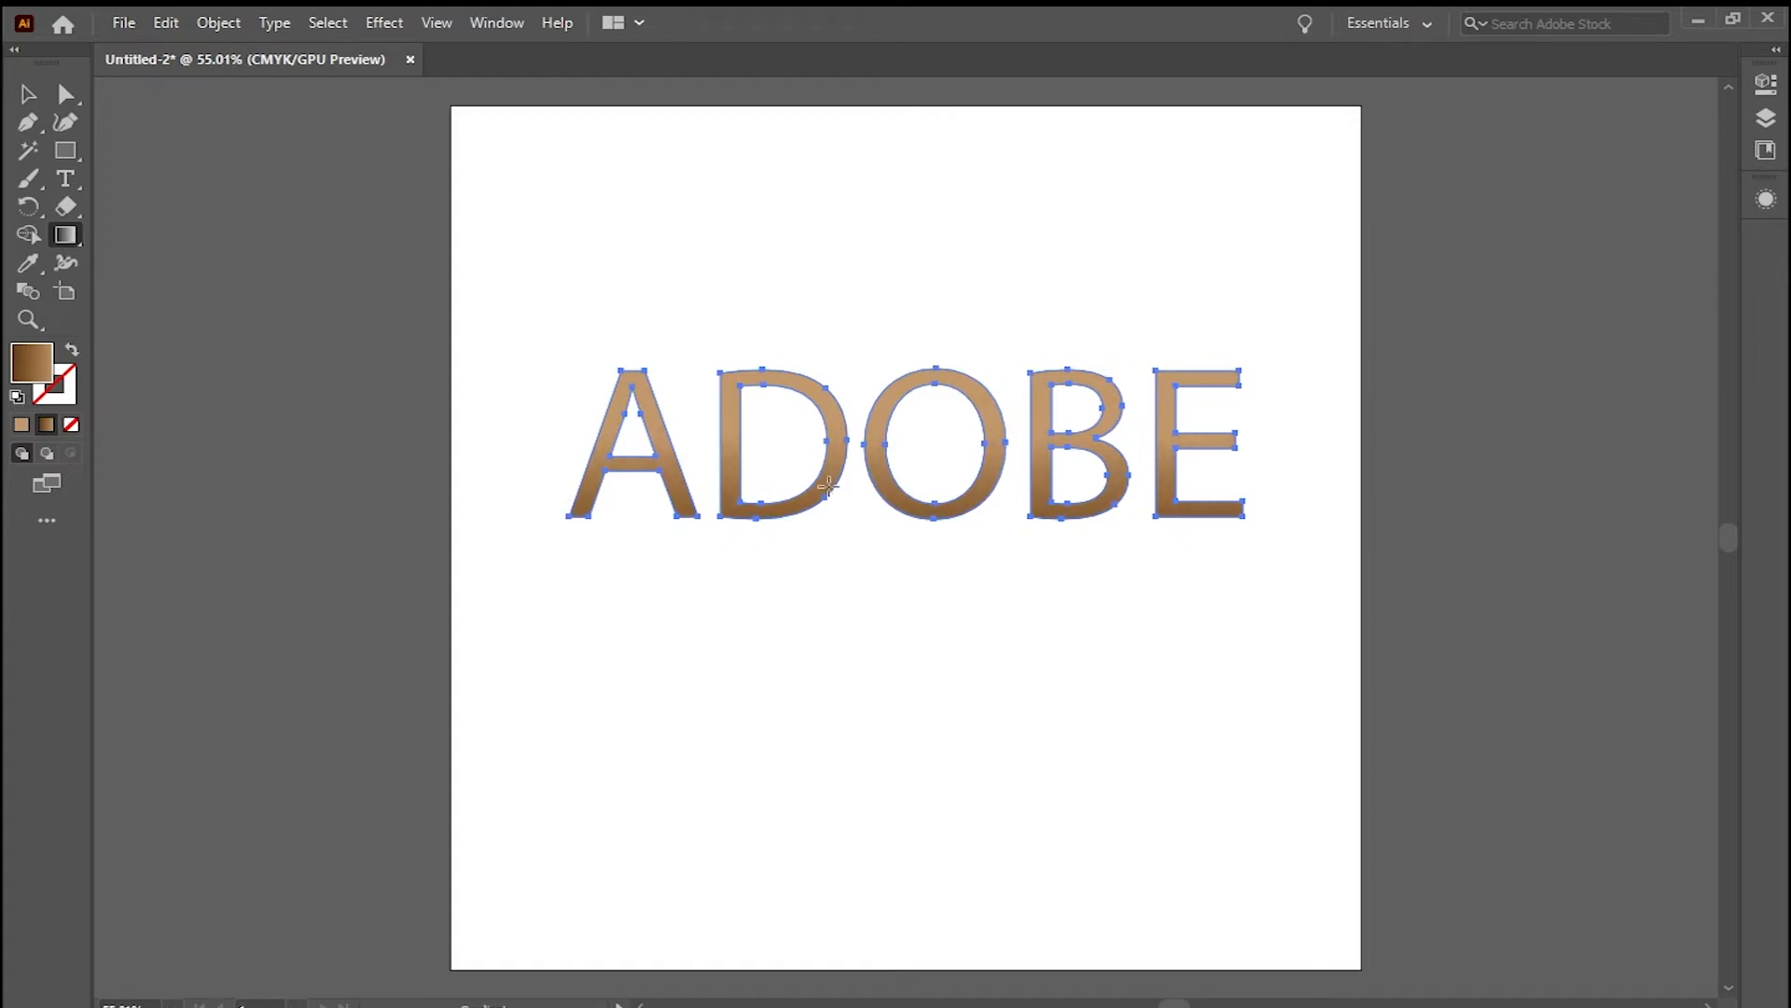
# Change the gradient's starting stop to the darkest brown swatch and close the gradient settings
pyautogui.doubleClick(72, 240)
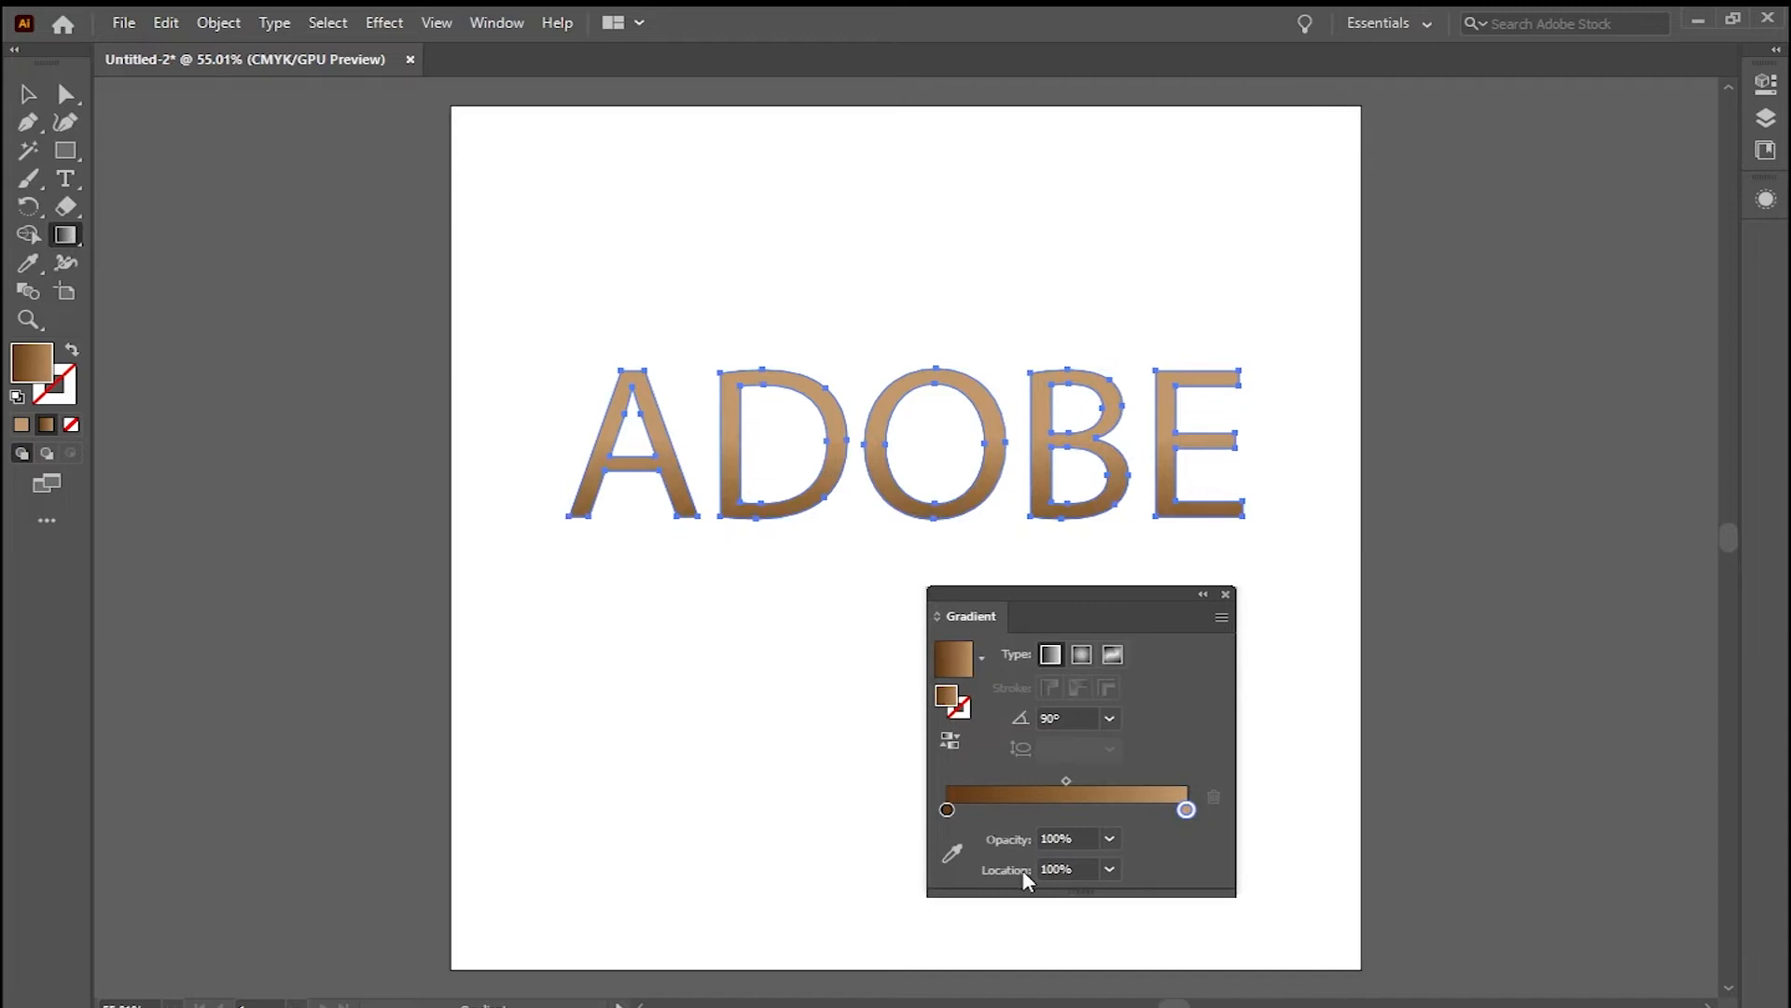
pyautogui.click(947, 809)
pyautogui.doubleClick(947, 809)
pyautogui.click(1024, 612)
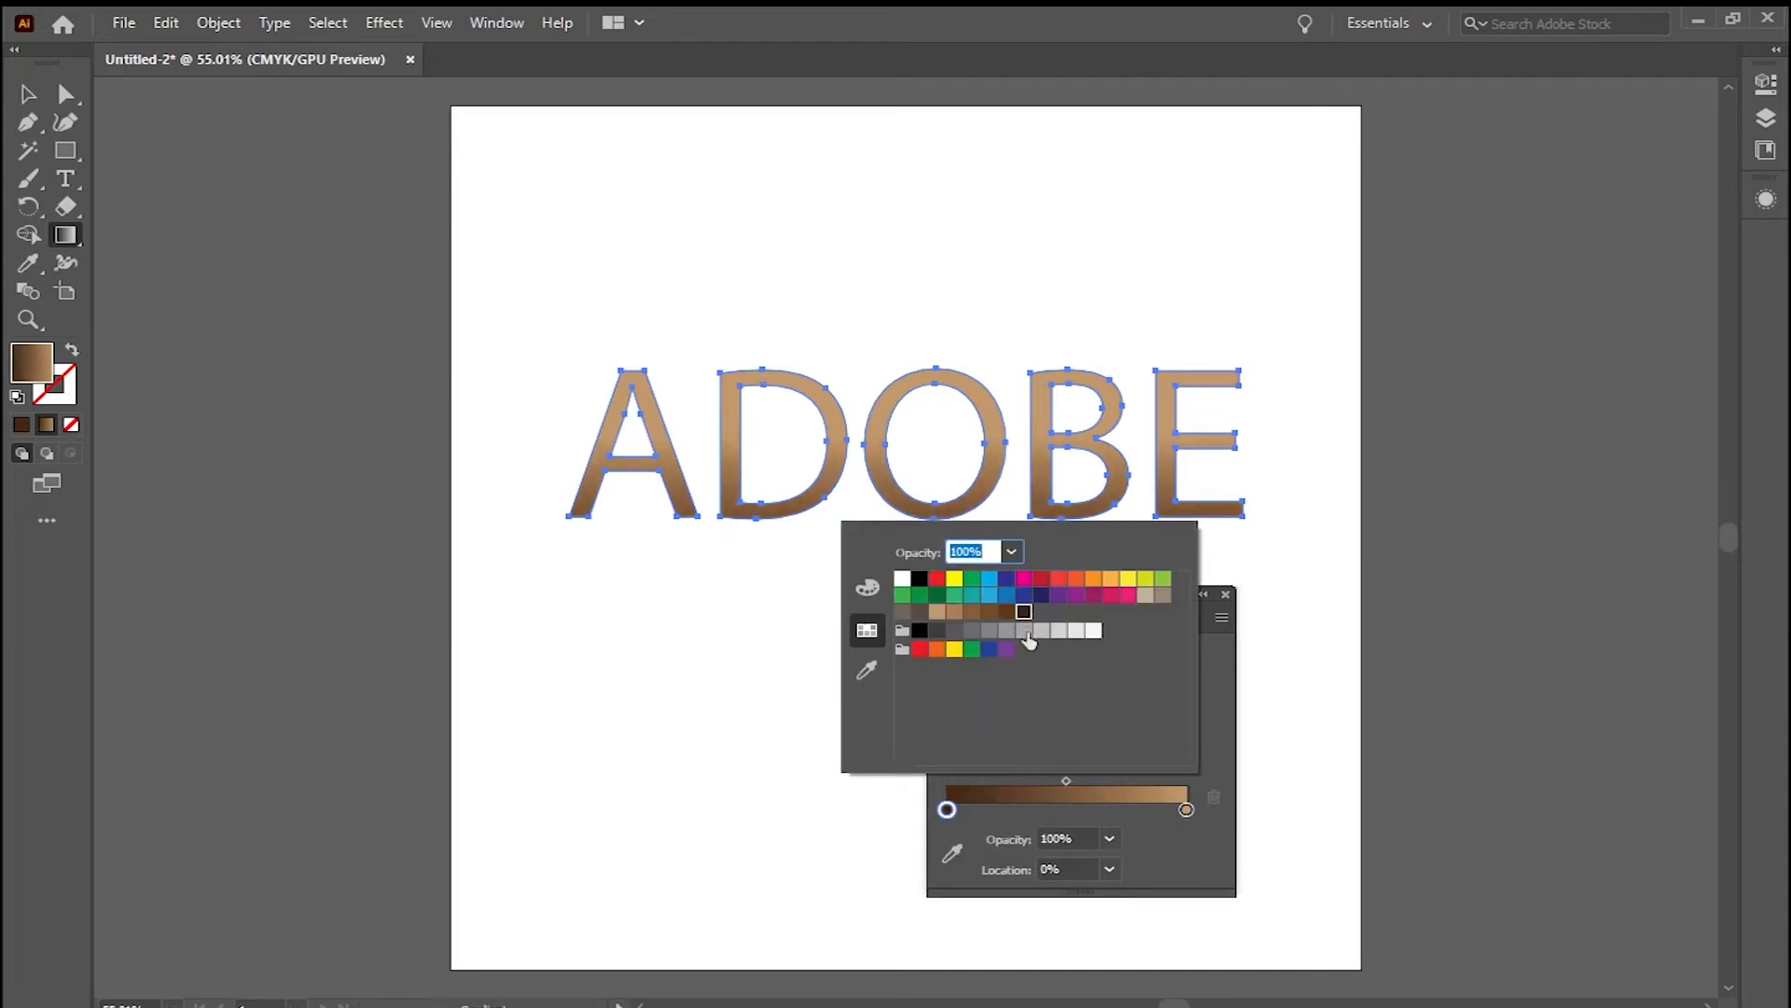
pyautogui.click(834, 799)
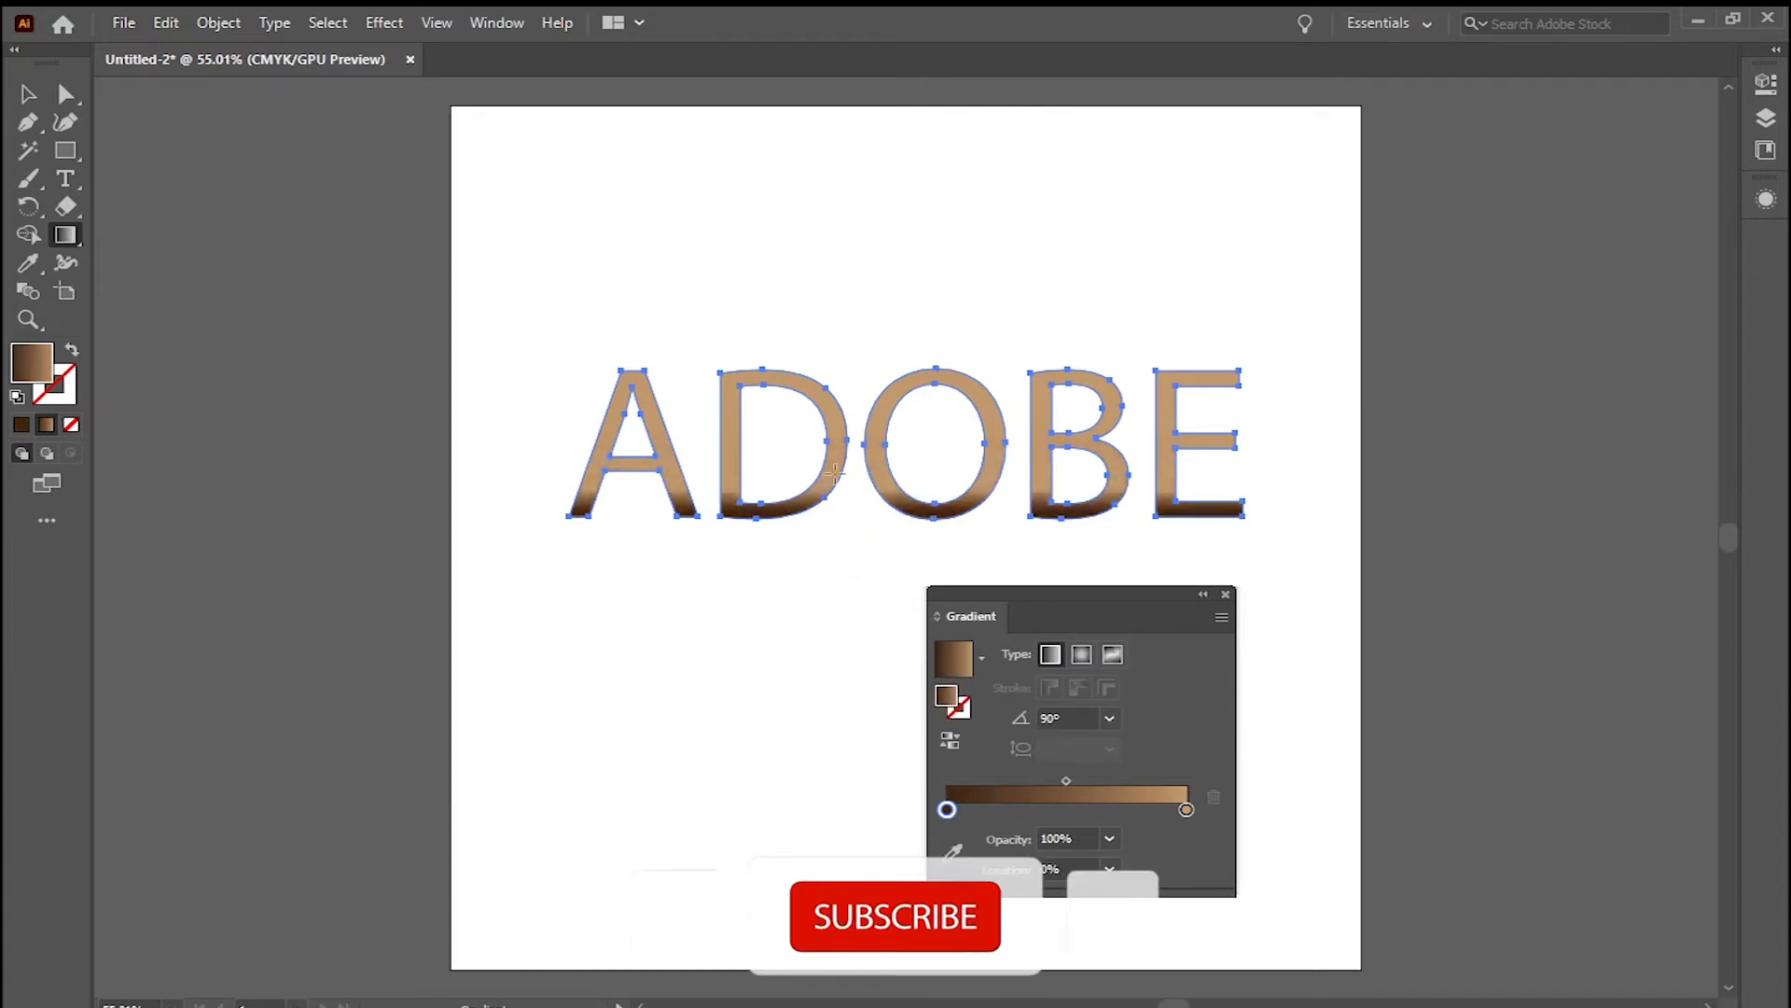
pyautogui.click(1226, 595)
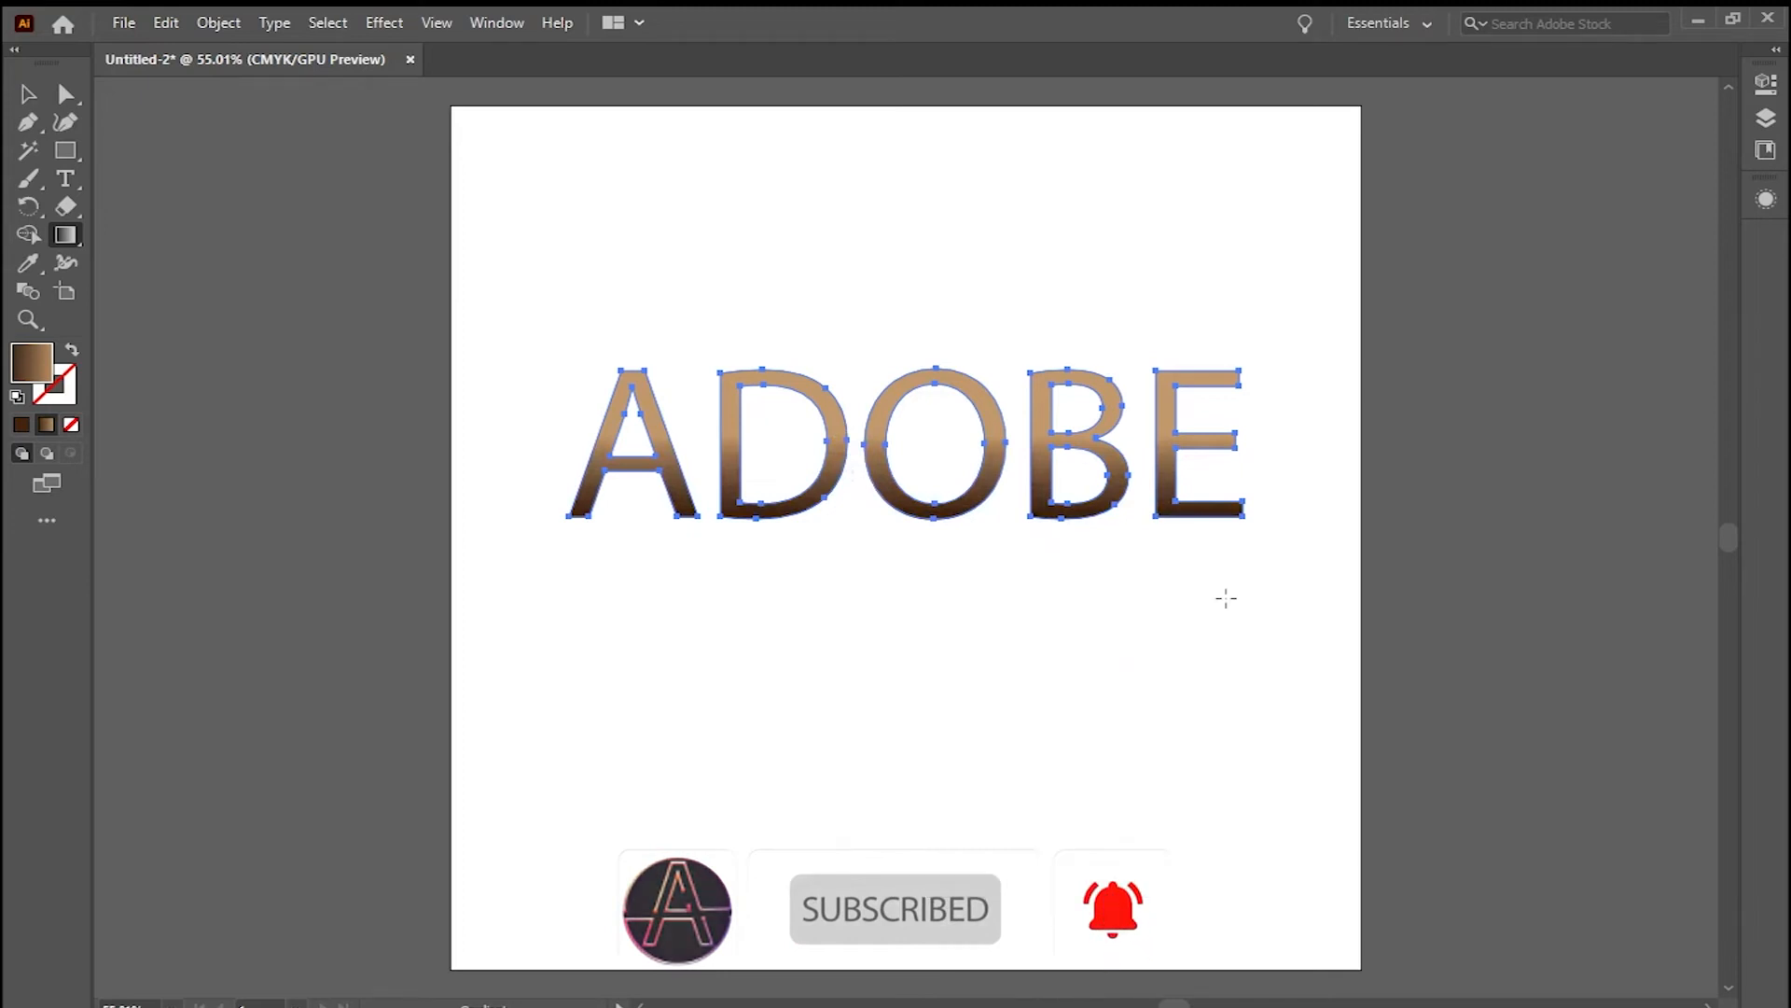
# Apply the 3D Extrude & Bevel effect to the gradient-filled word with an extrude depth of 30 pt
pyautogui.click(384, 22)
pyautogui.moveTo(436, 22)
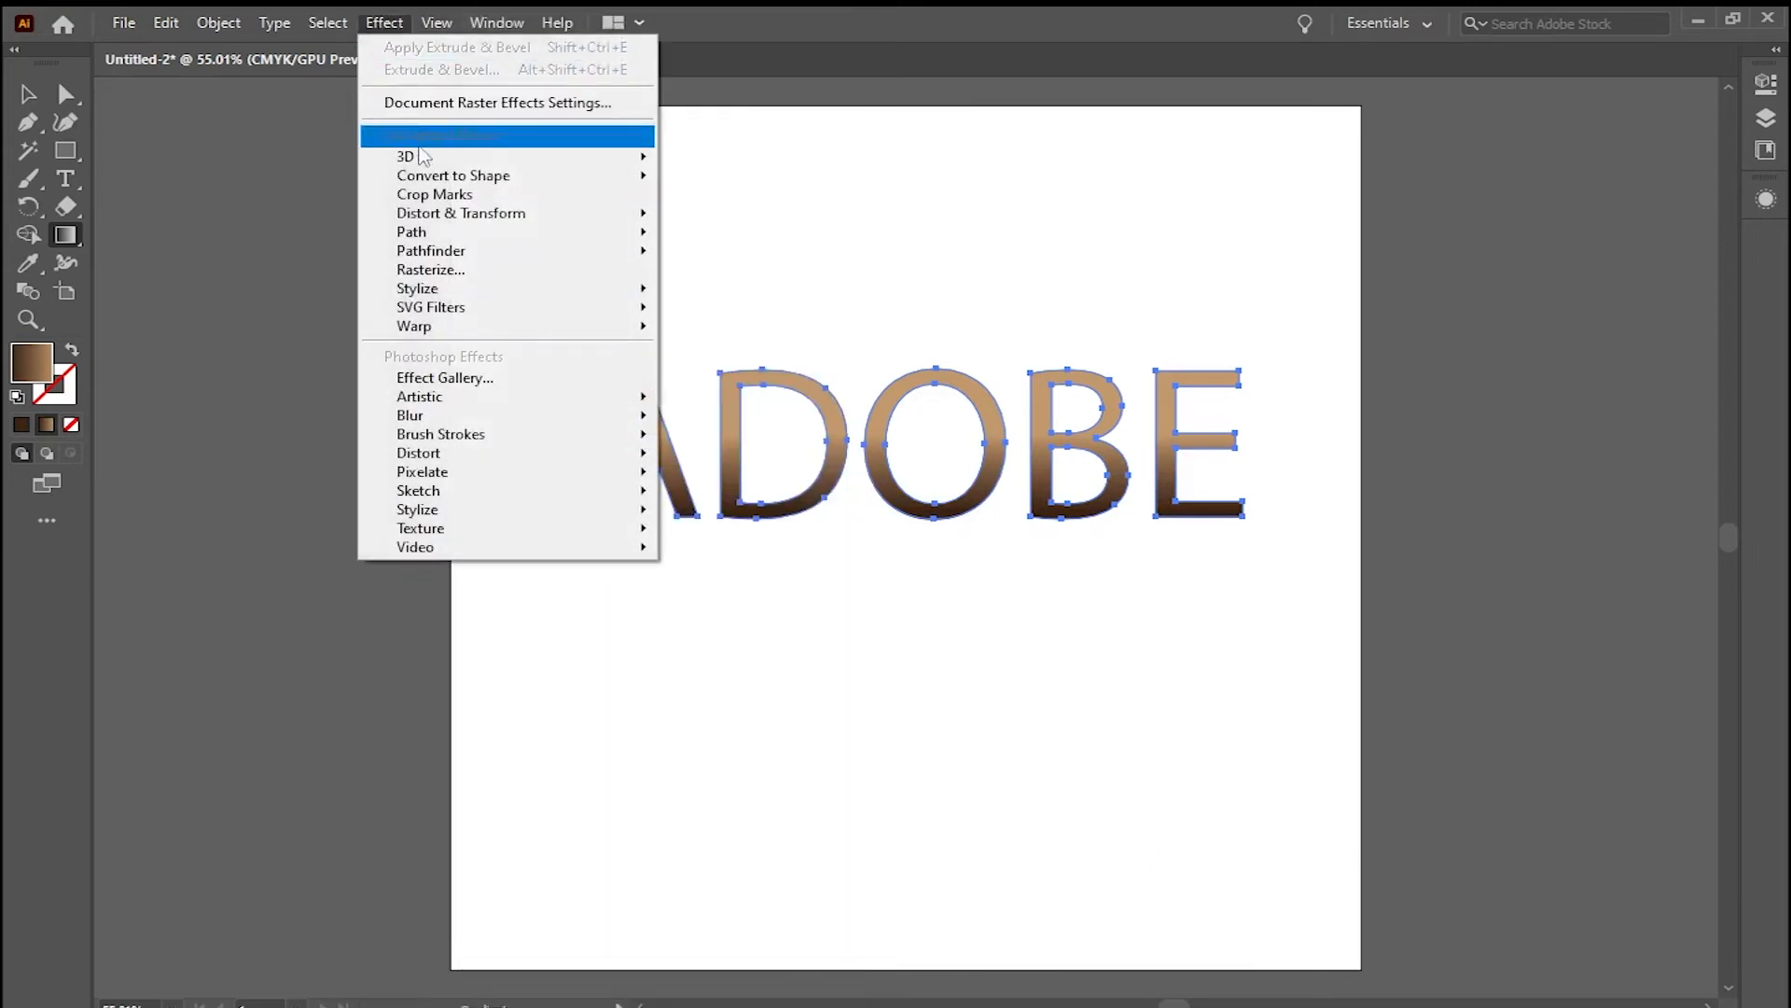
pyautogui.moveTo(585, 164)
pyautogui.click(728, 161)
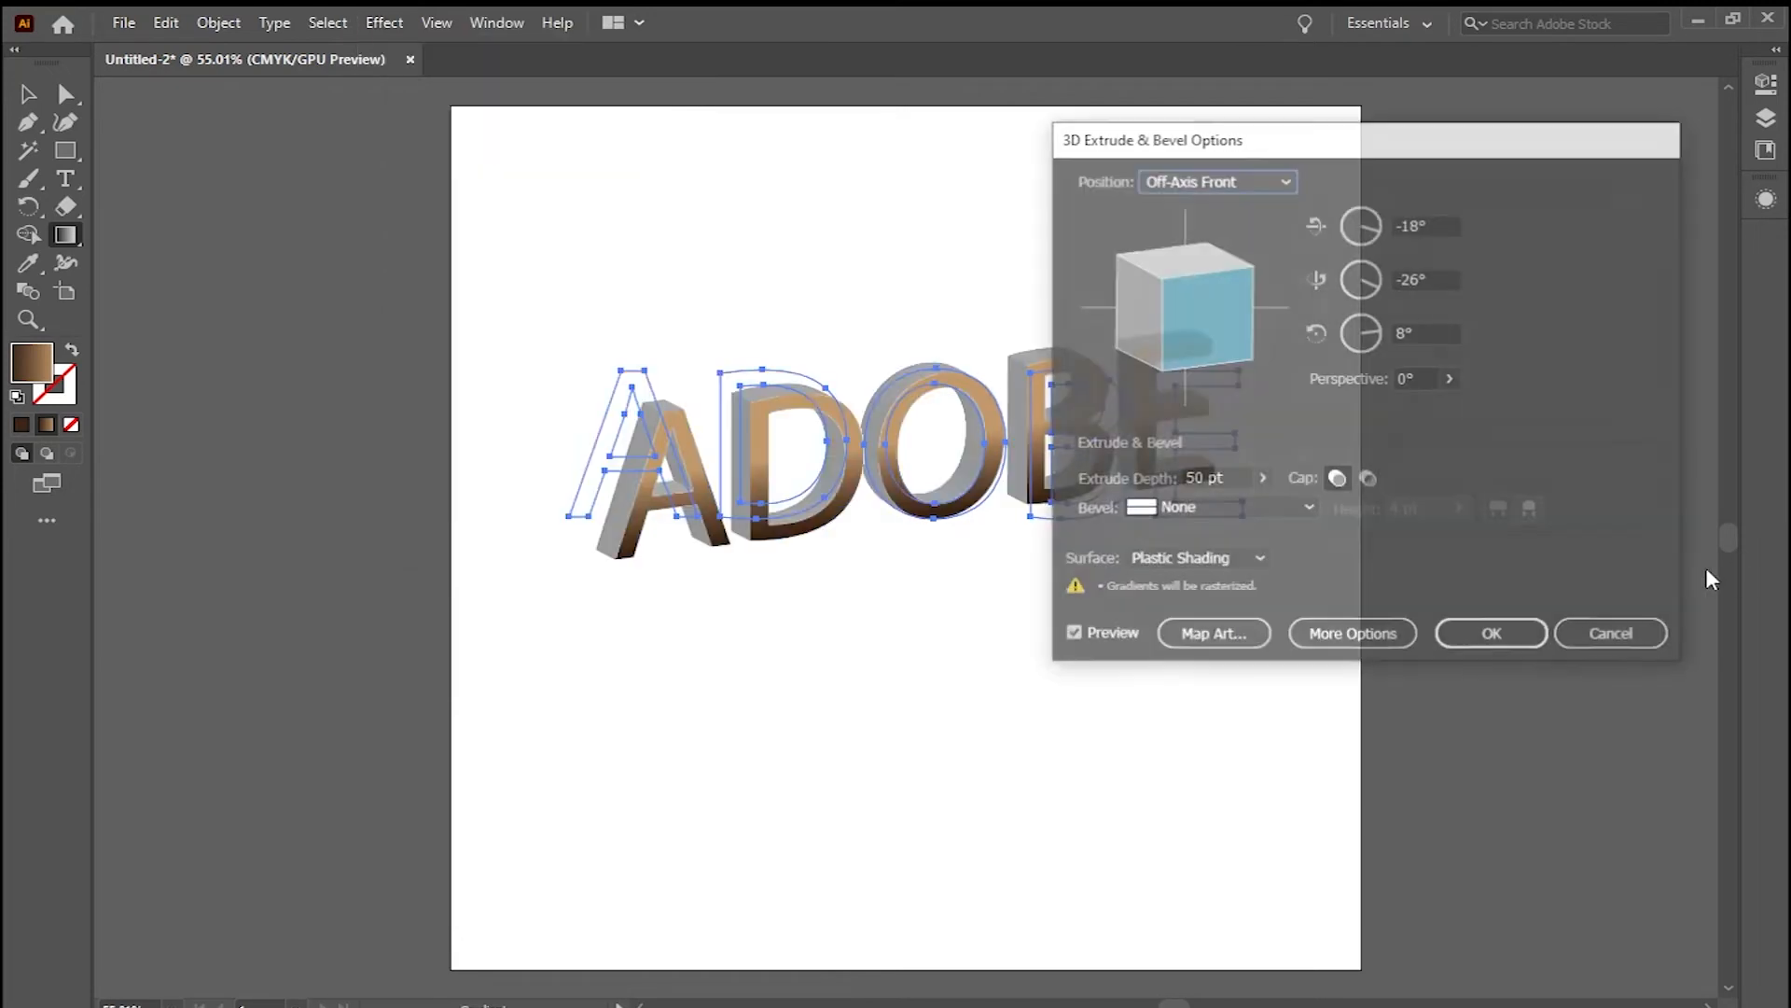
pyautogui.moveTo(1208, 479); pyautogui.dragTo(1185, 481)
pyautogui.write('30')
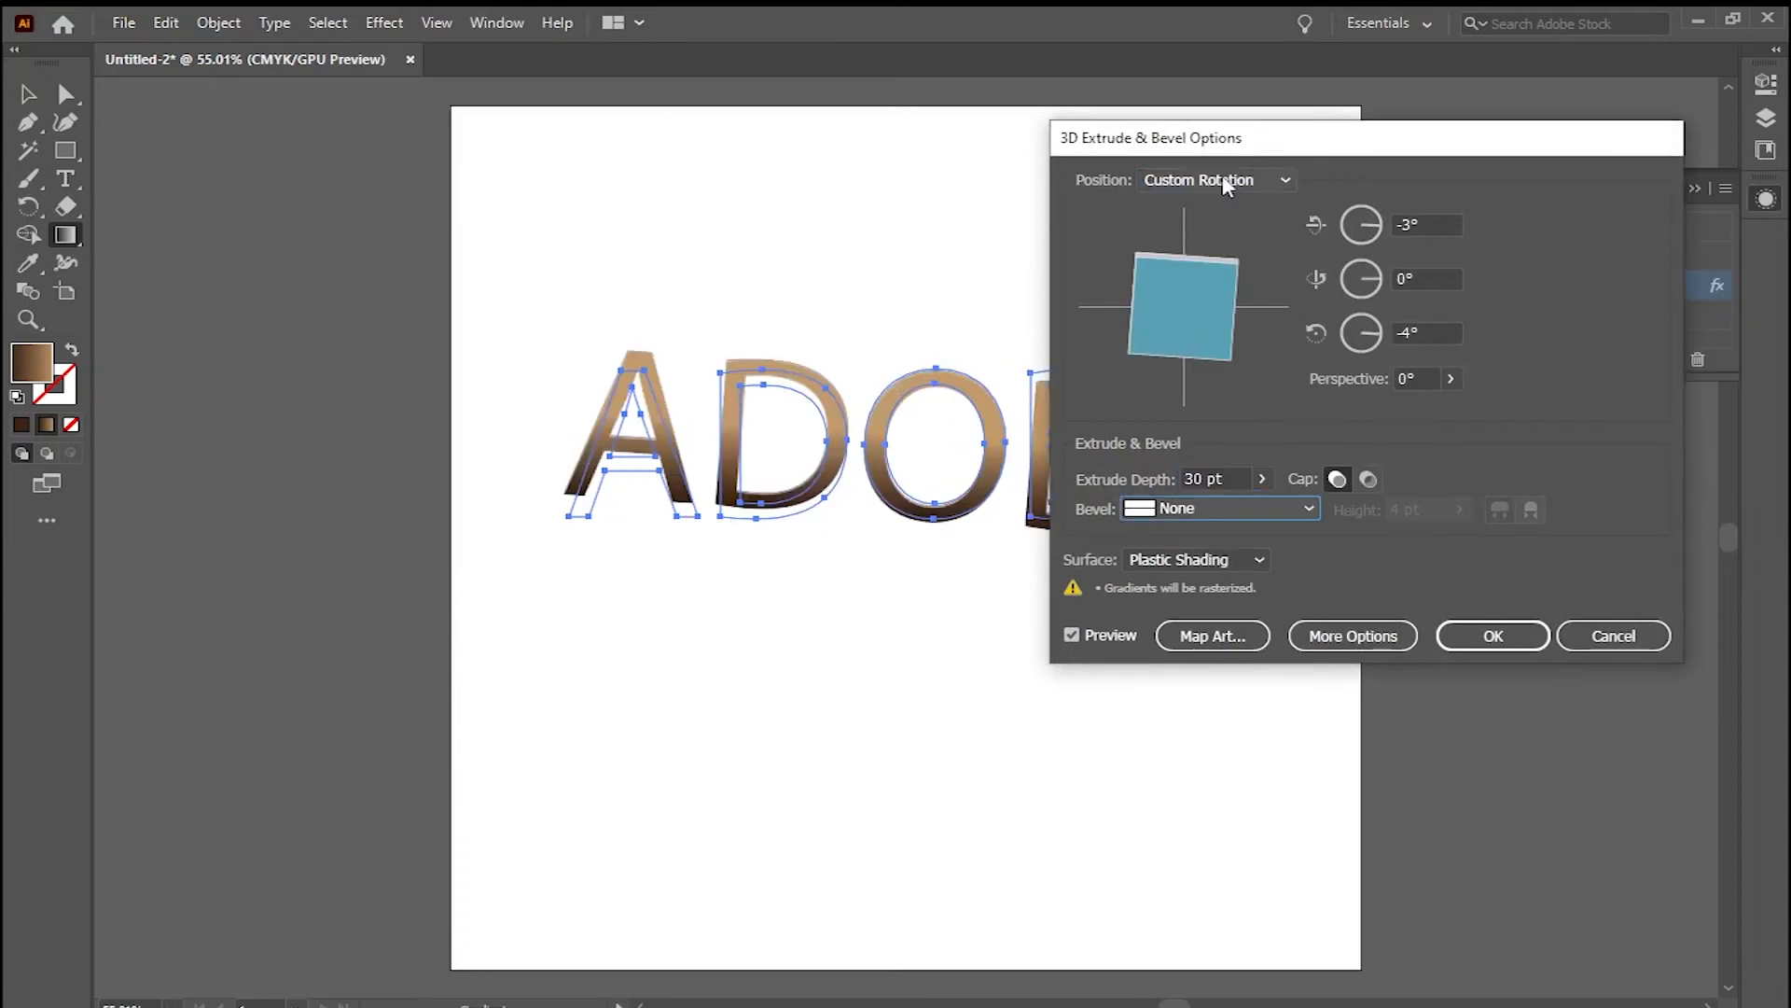
# Use the Off-Axis Bottom position for the extrusion, adjust the rotation to 63°, -20° and 7°, and apply the effect
pyautogui.click(1223, 177)
pyautogui.click(1239, 528)
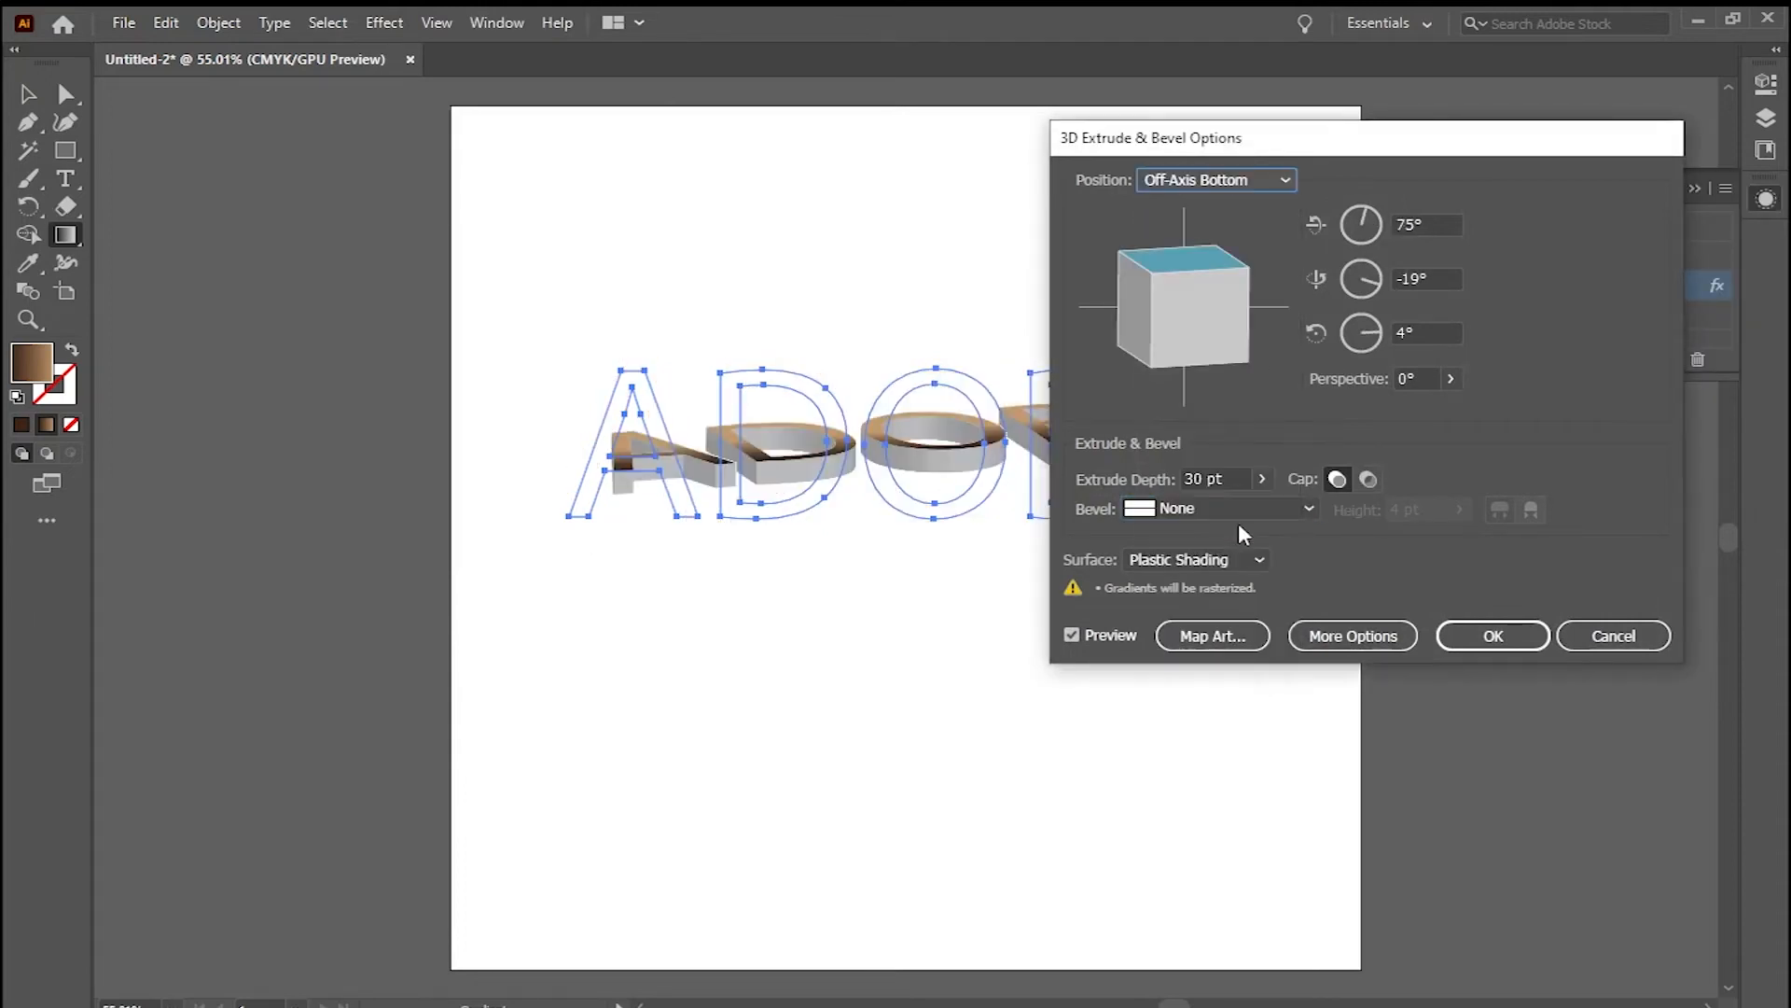
pyautogui.moveTo(1199, 317)
pyautogui.mouseDown()
pyautogui.moveTo(1184, 305)
pyautogui.moveTo(1204, 329)
pyautogui.mouseUp()
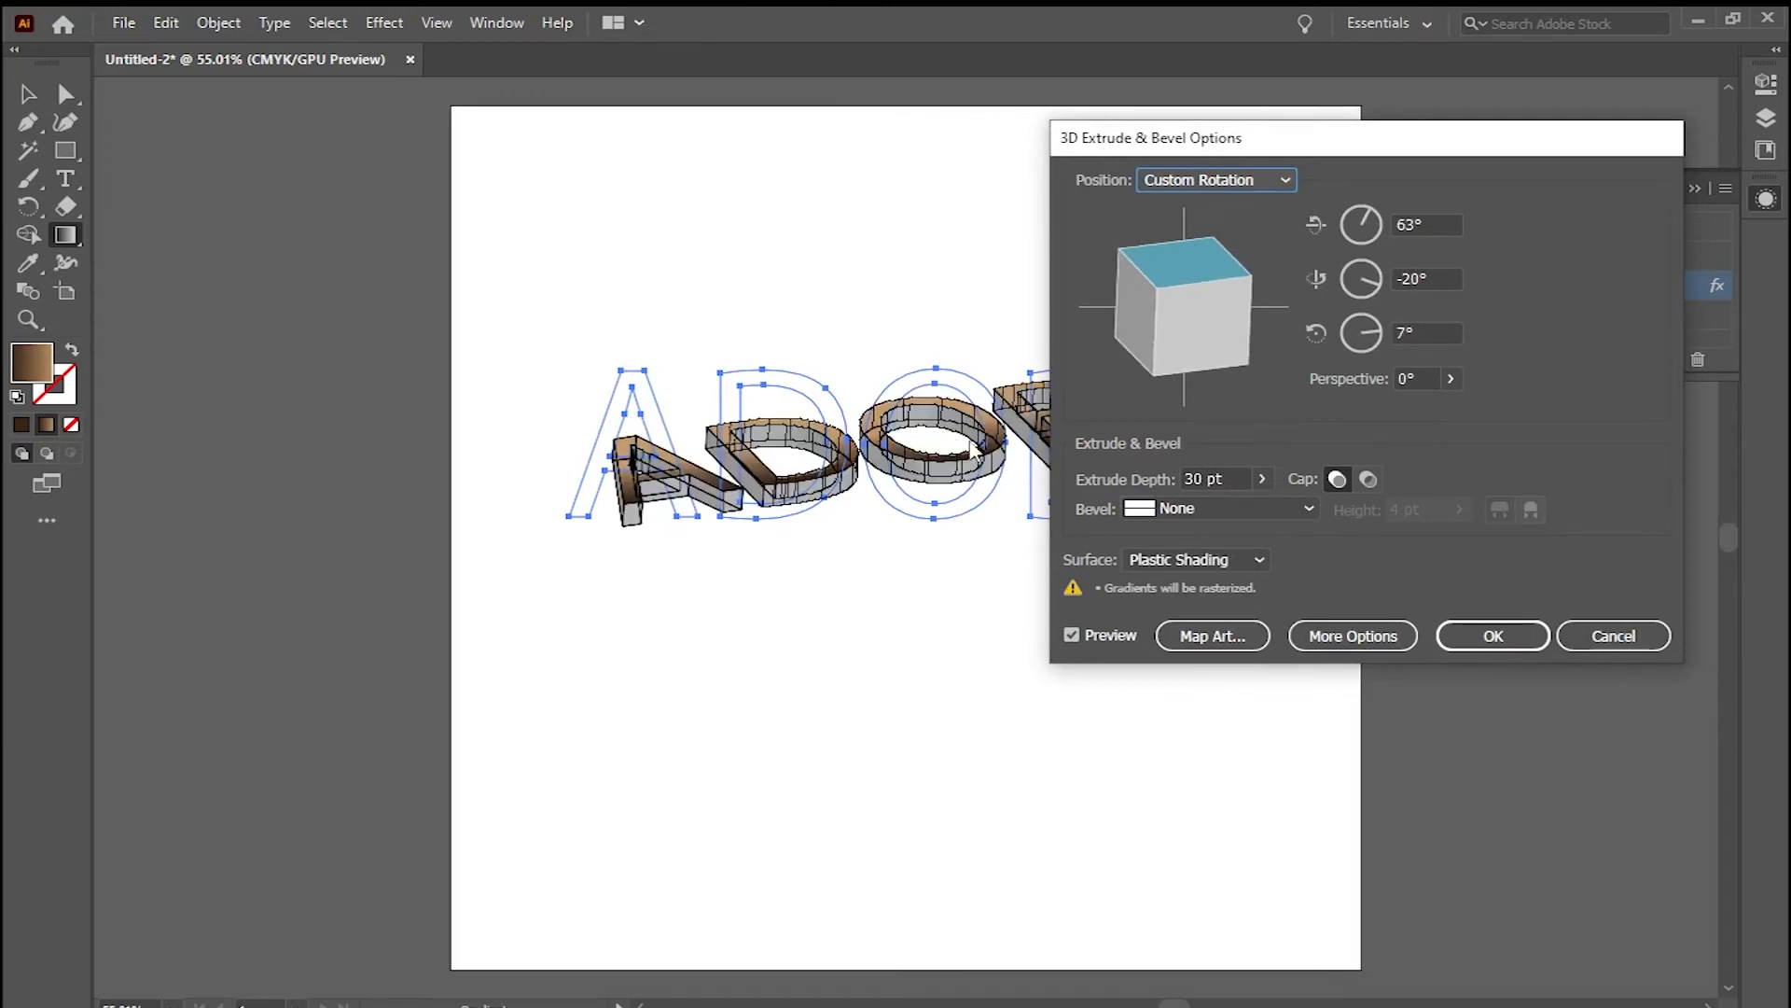
pyautogui.click(1491, 637)
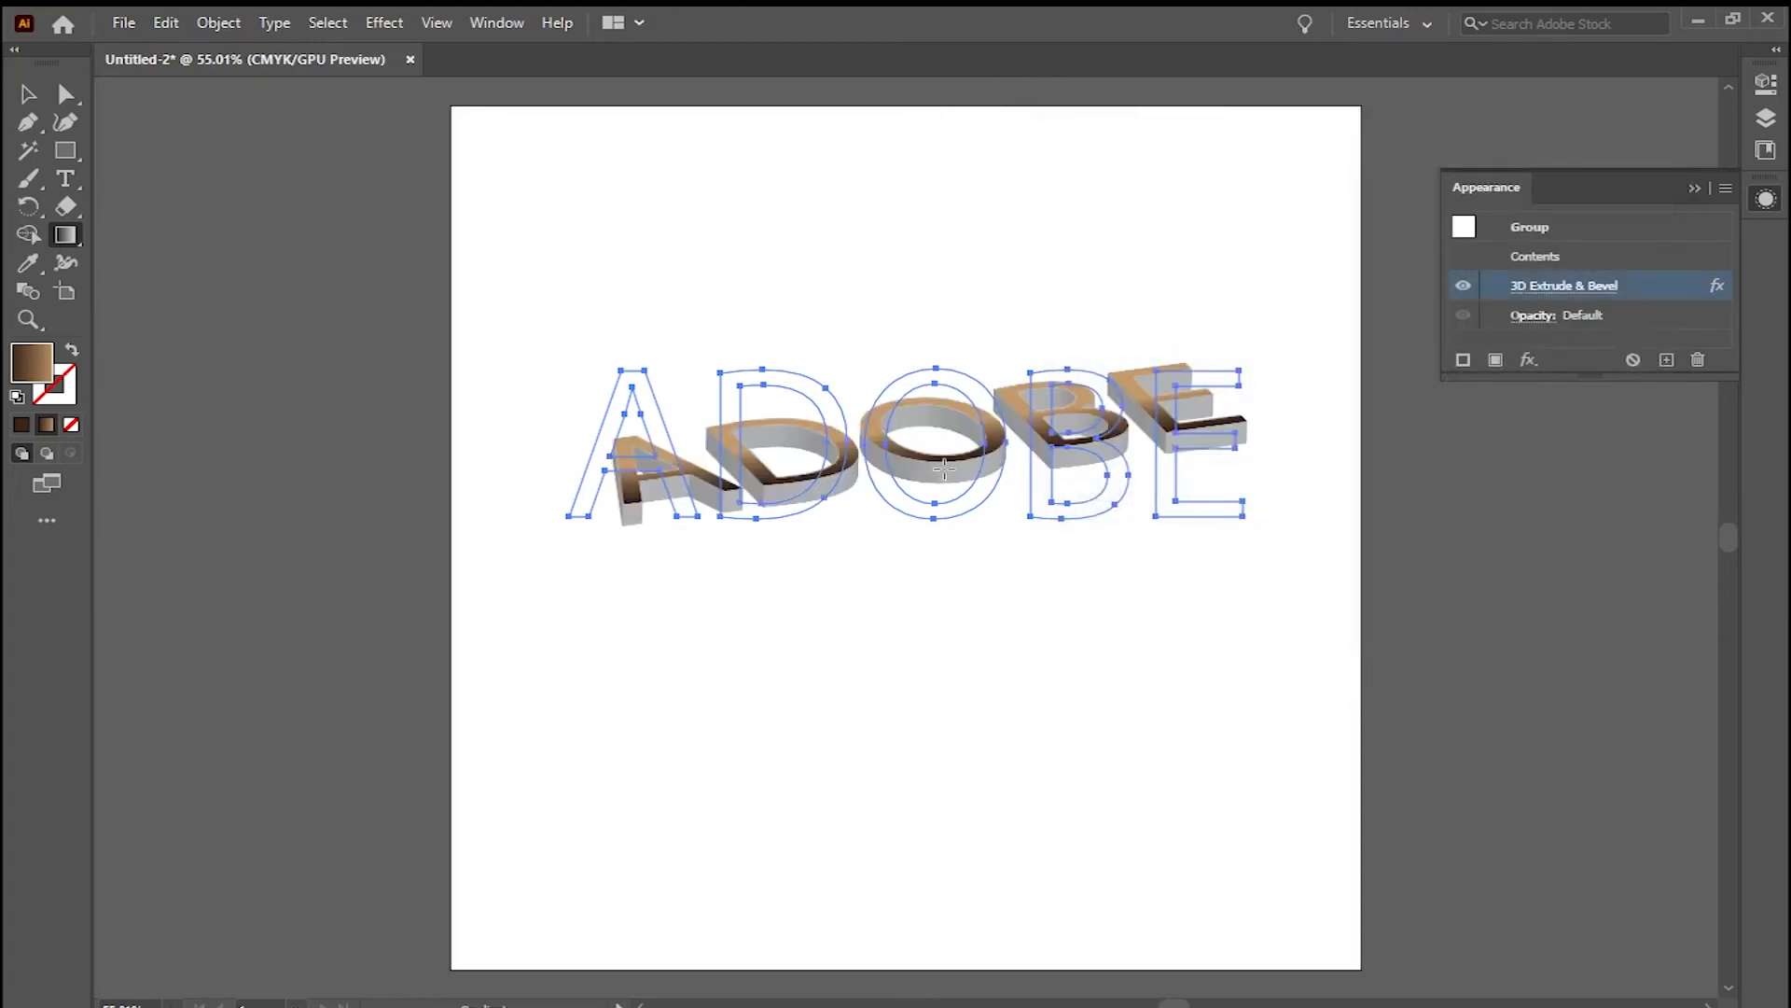
pyautogui.hotkey('ctrl', 'z')
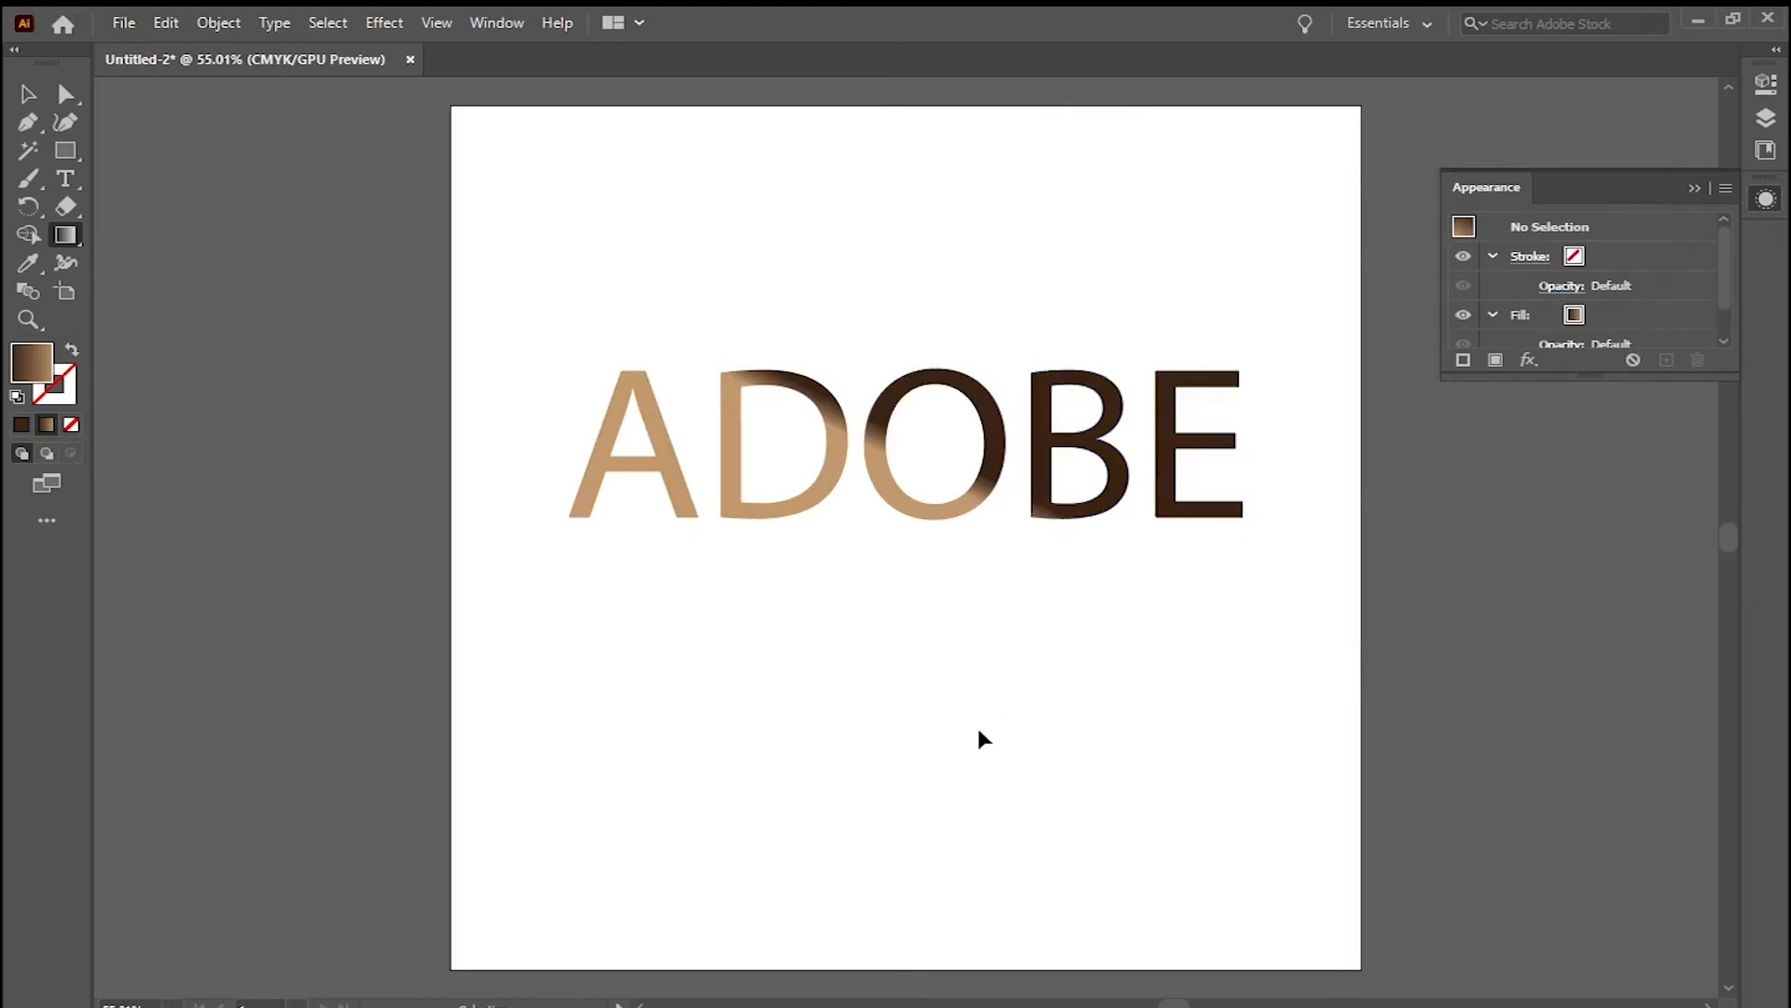
pyautogui.hotkey('ctrl', 'shift', 'z')
pyautogui.press('v')
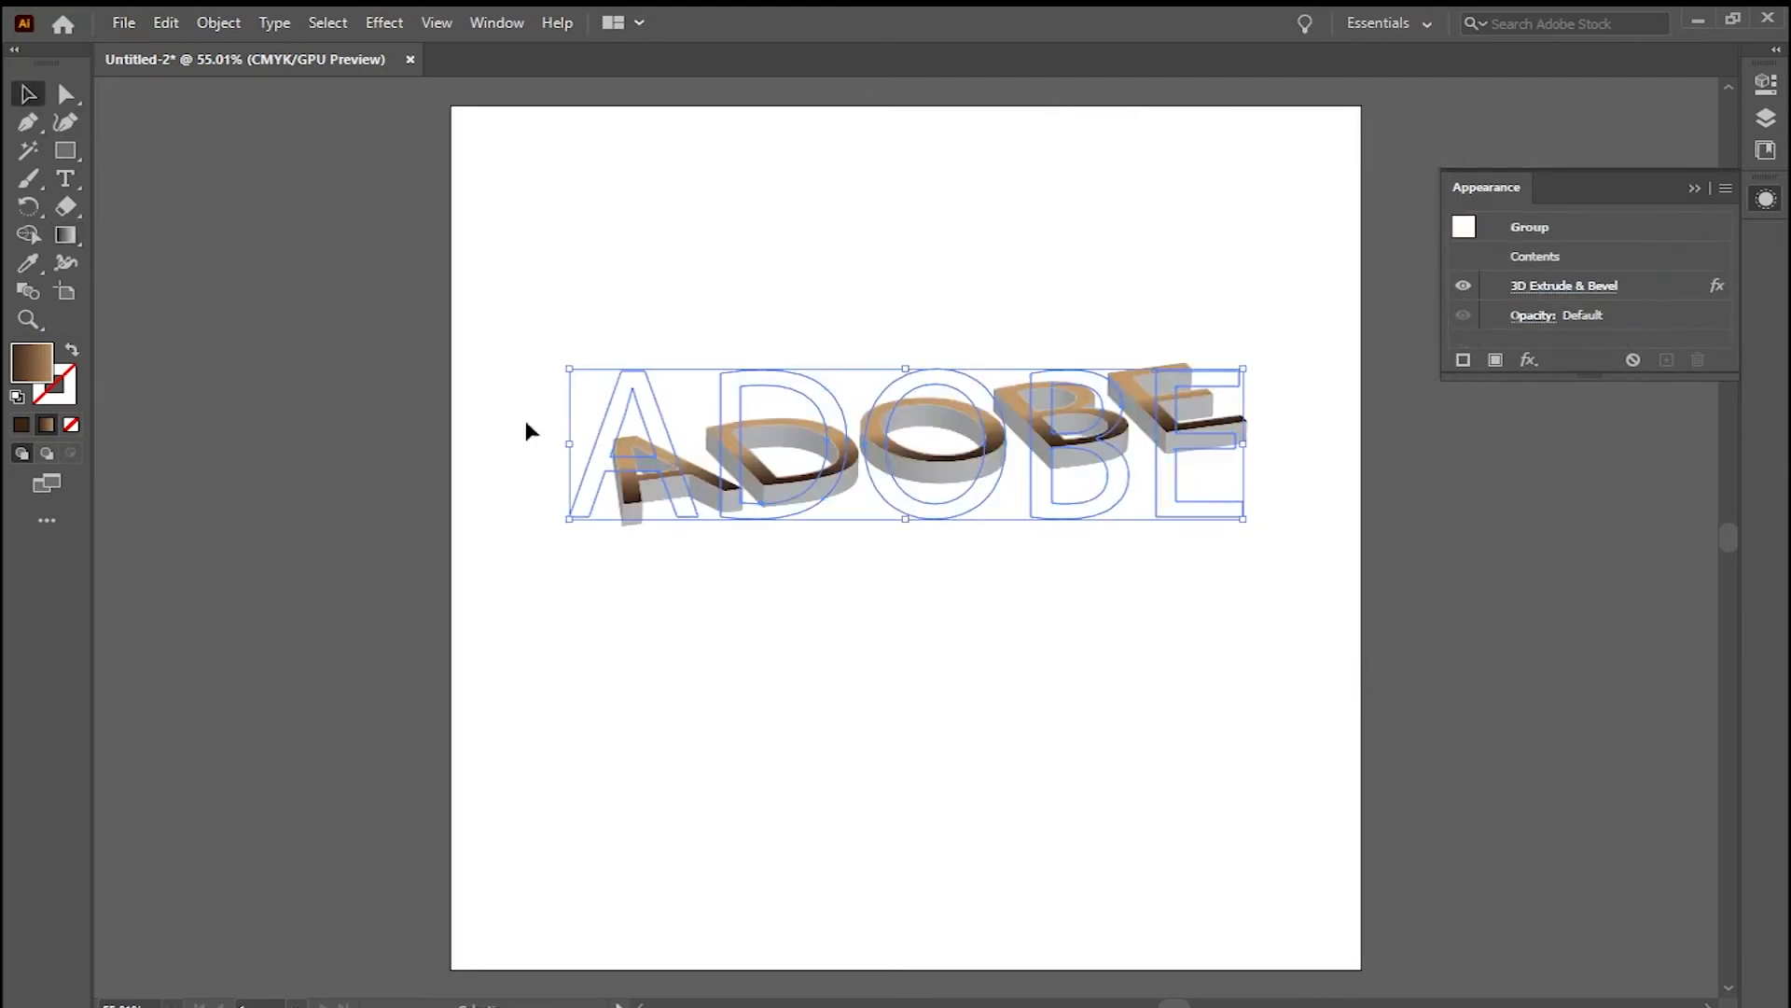
pyautogui.moveTo(869, 459); pyautogui.dragTo(868, 448)
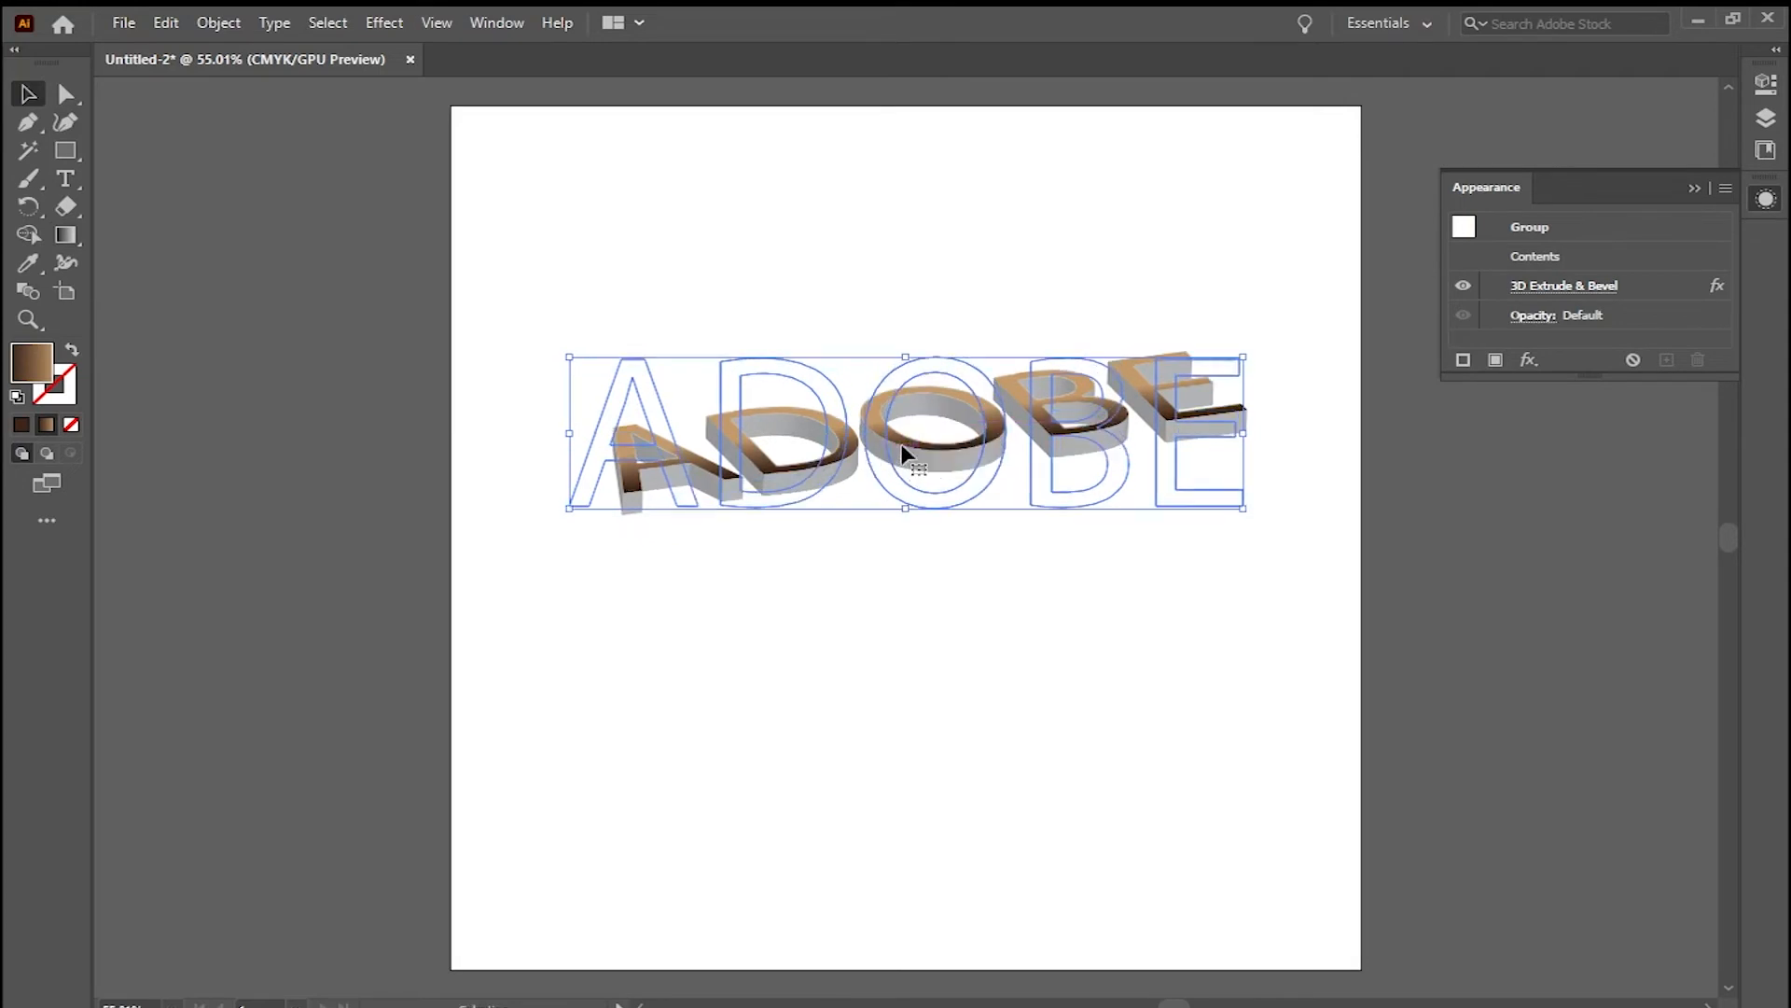
pyautogui.press('a')
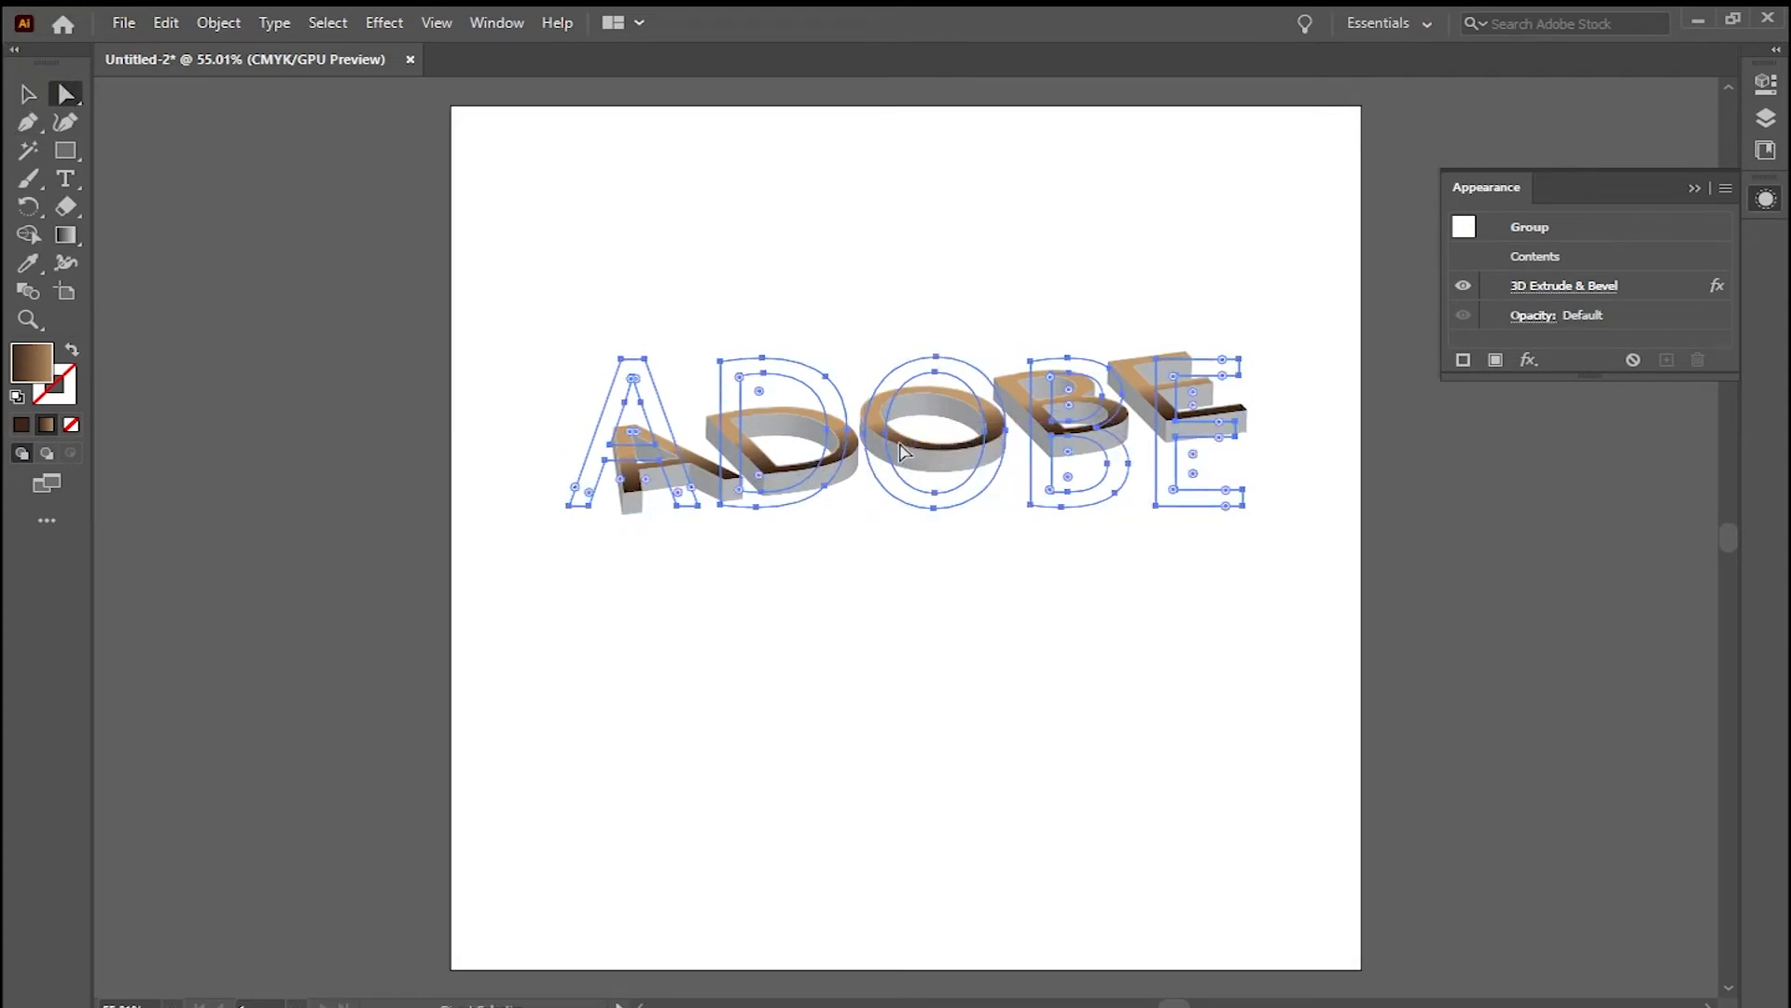
pyautogui.hotkey('ctrl', 'shift', 'a')
pyautogui.moveTo(894, 466); pyautogui.dragTo(907, 473)
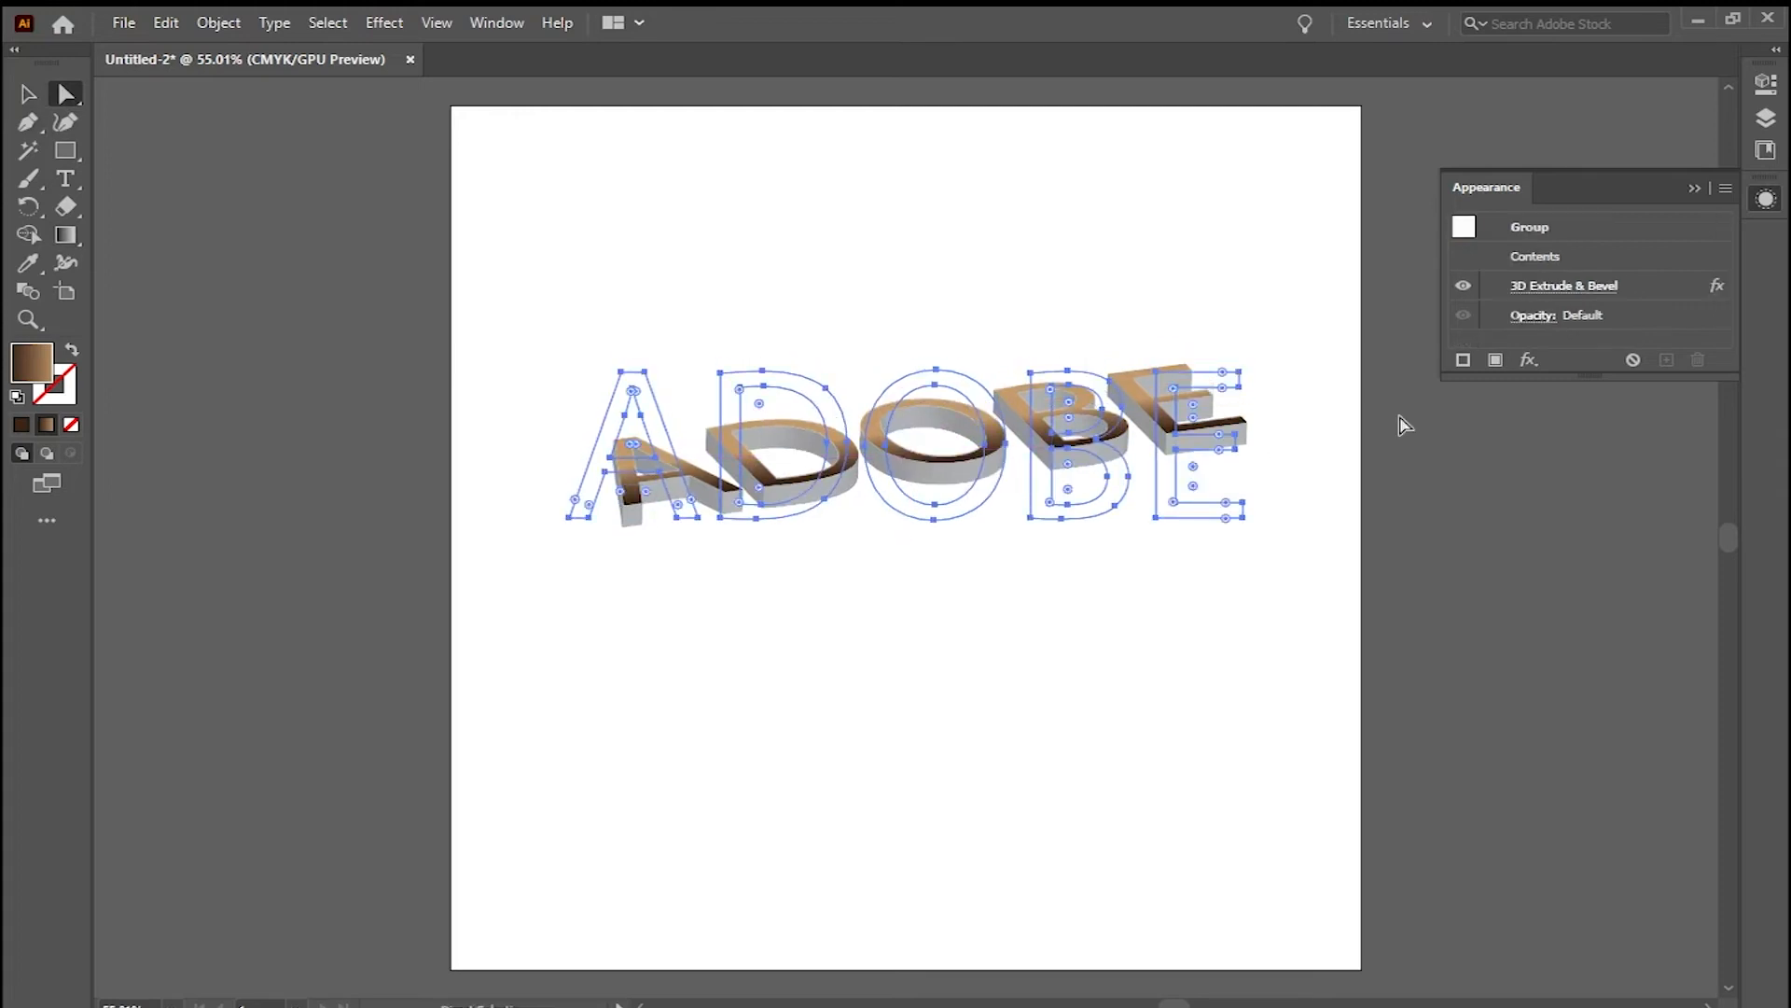
# Duplicate the 3D word straight below the original and set the copy's extrude depth to 0 pt
pyautogui.click(1016, 579)
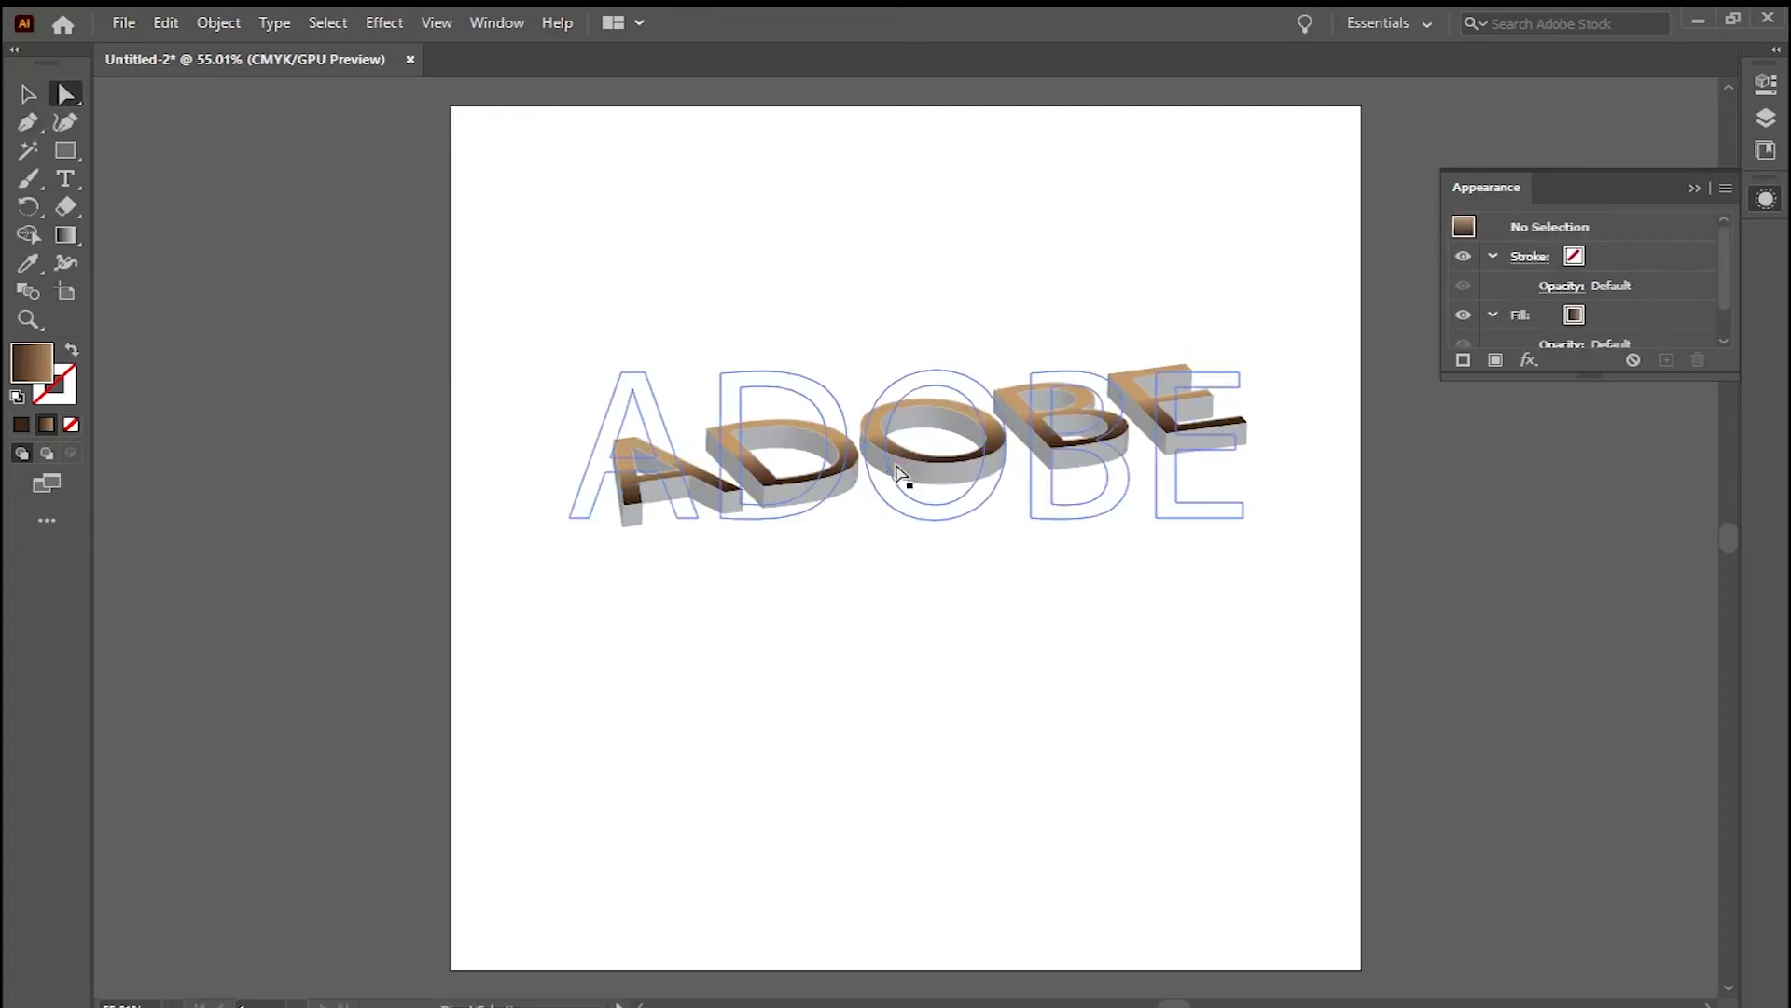
pyautogui.moveTo(927, 474); pyautogui.dragTo(927, 586)
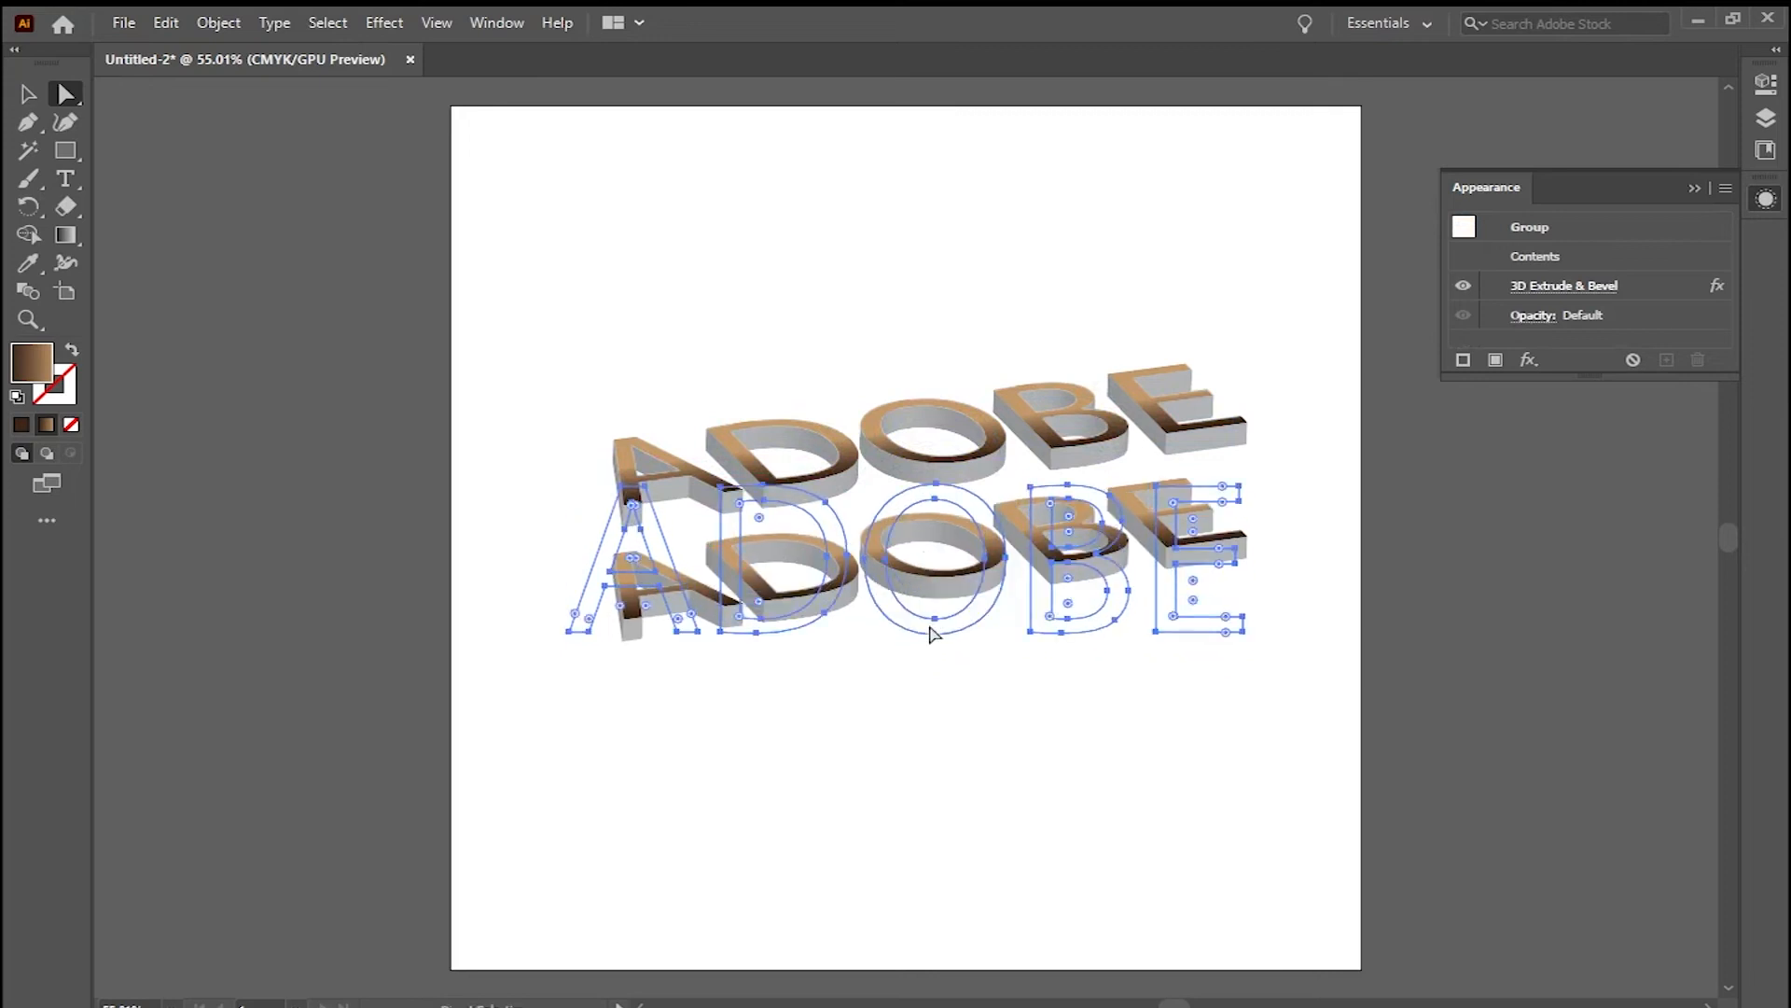
pyautogui.click(1591, 286)
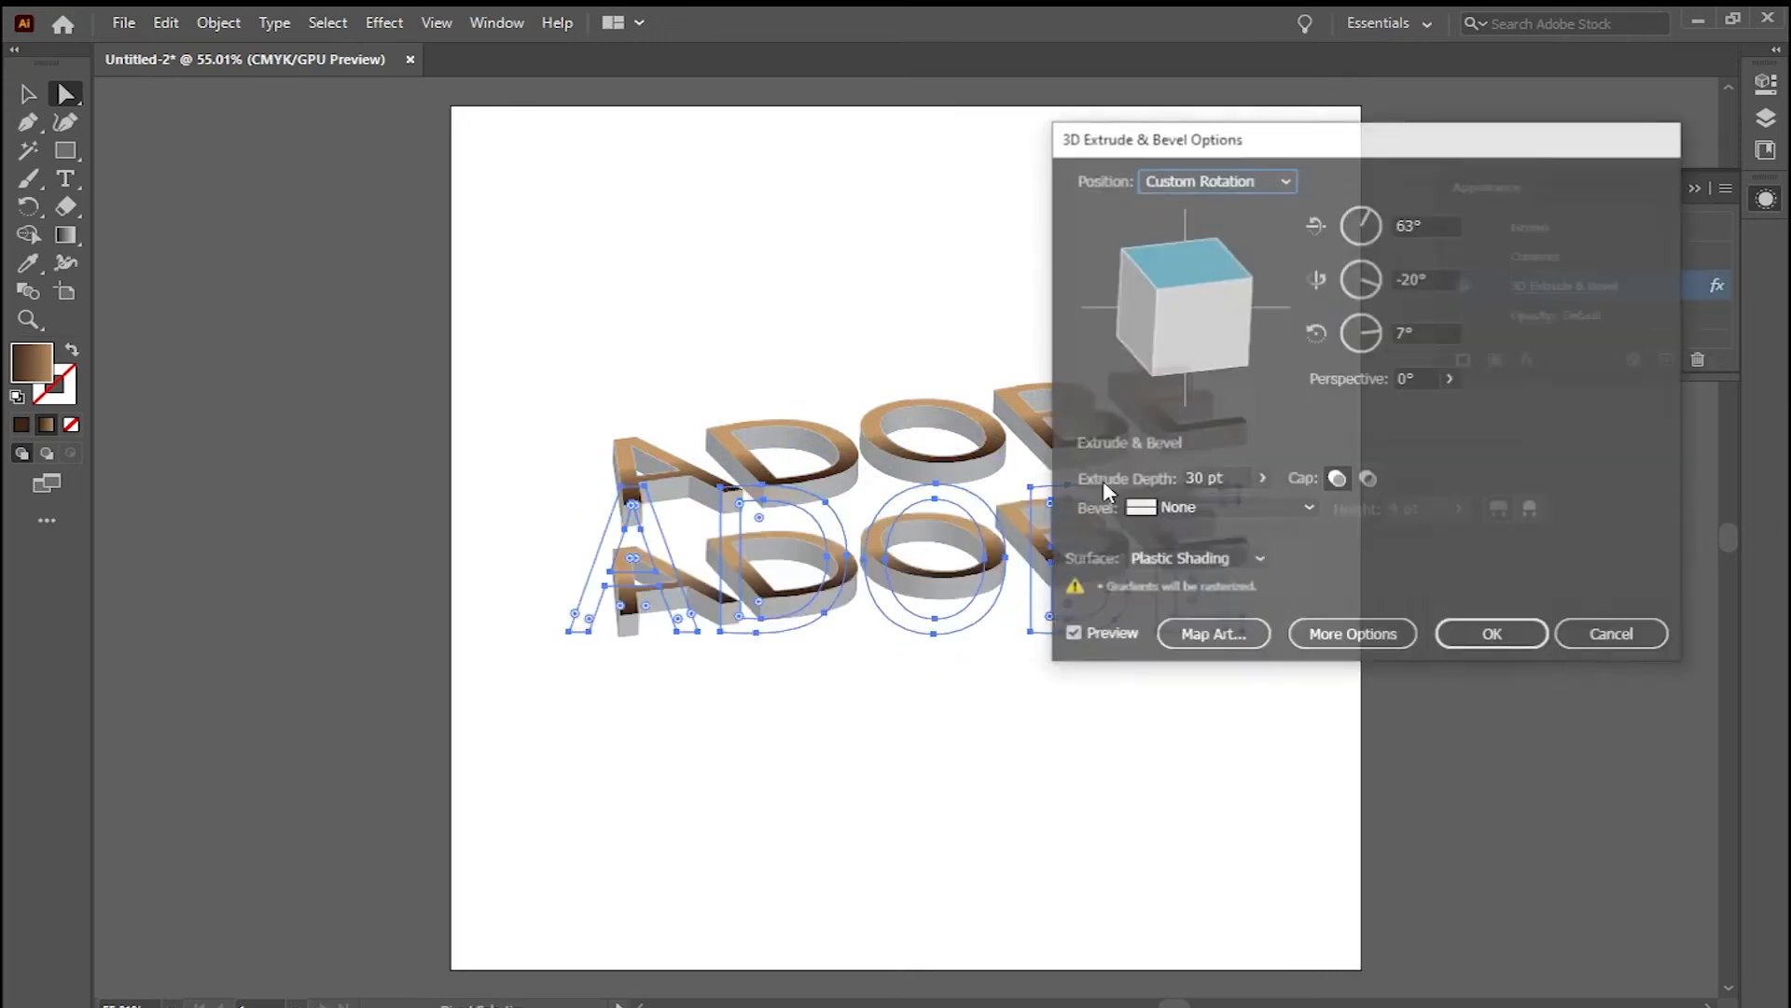
pyautogui.doubleClick(1210, 477)
pyautogui.write('0')
pyautogui.press('Return')
pyautogui.click(1694, 188)
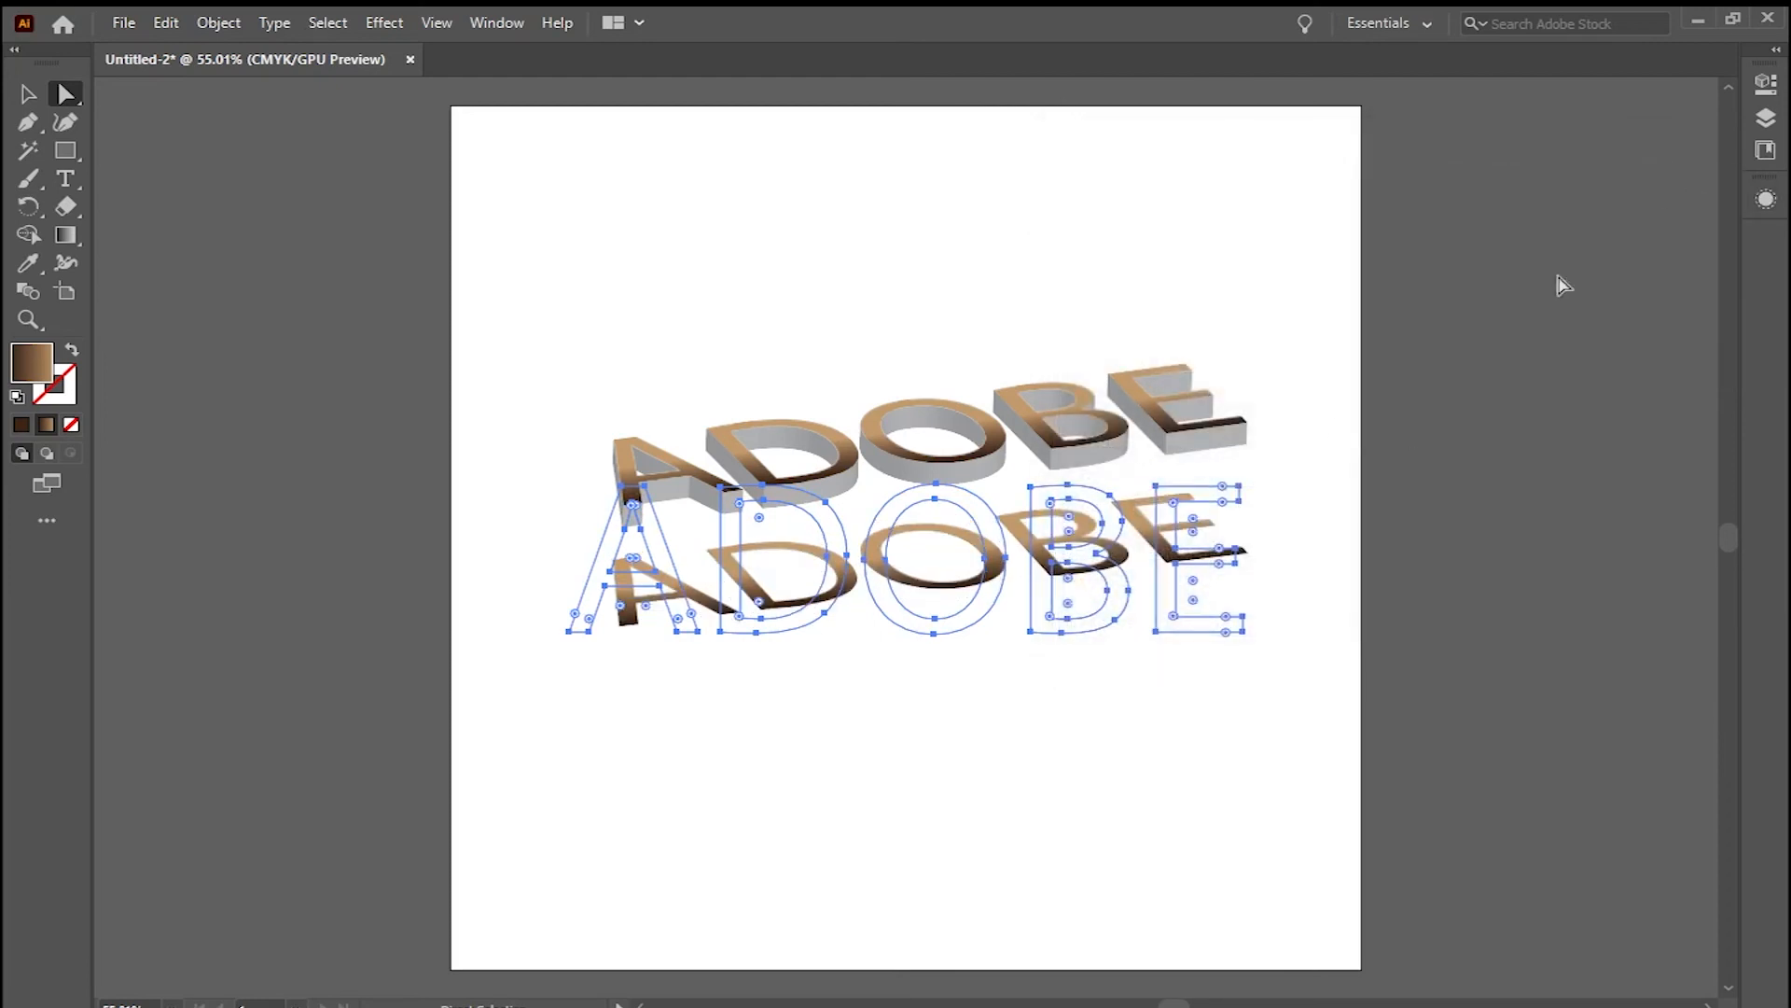
# Fill the flat copy with solid black and move it slightly up and to the right, closer beneath the 3D word
pyautogui.click(21, 424)
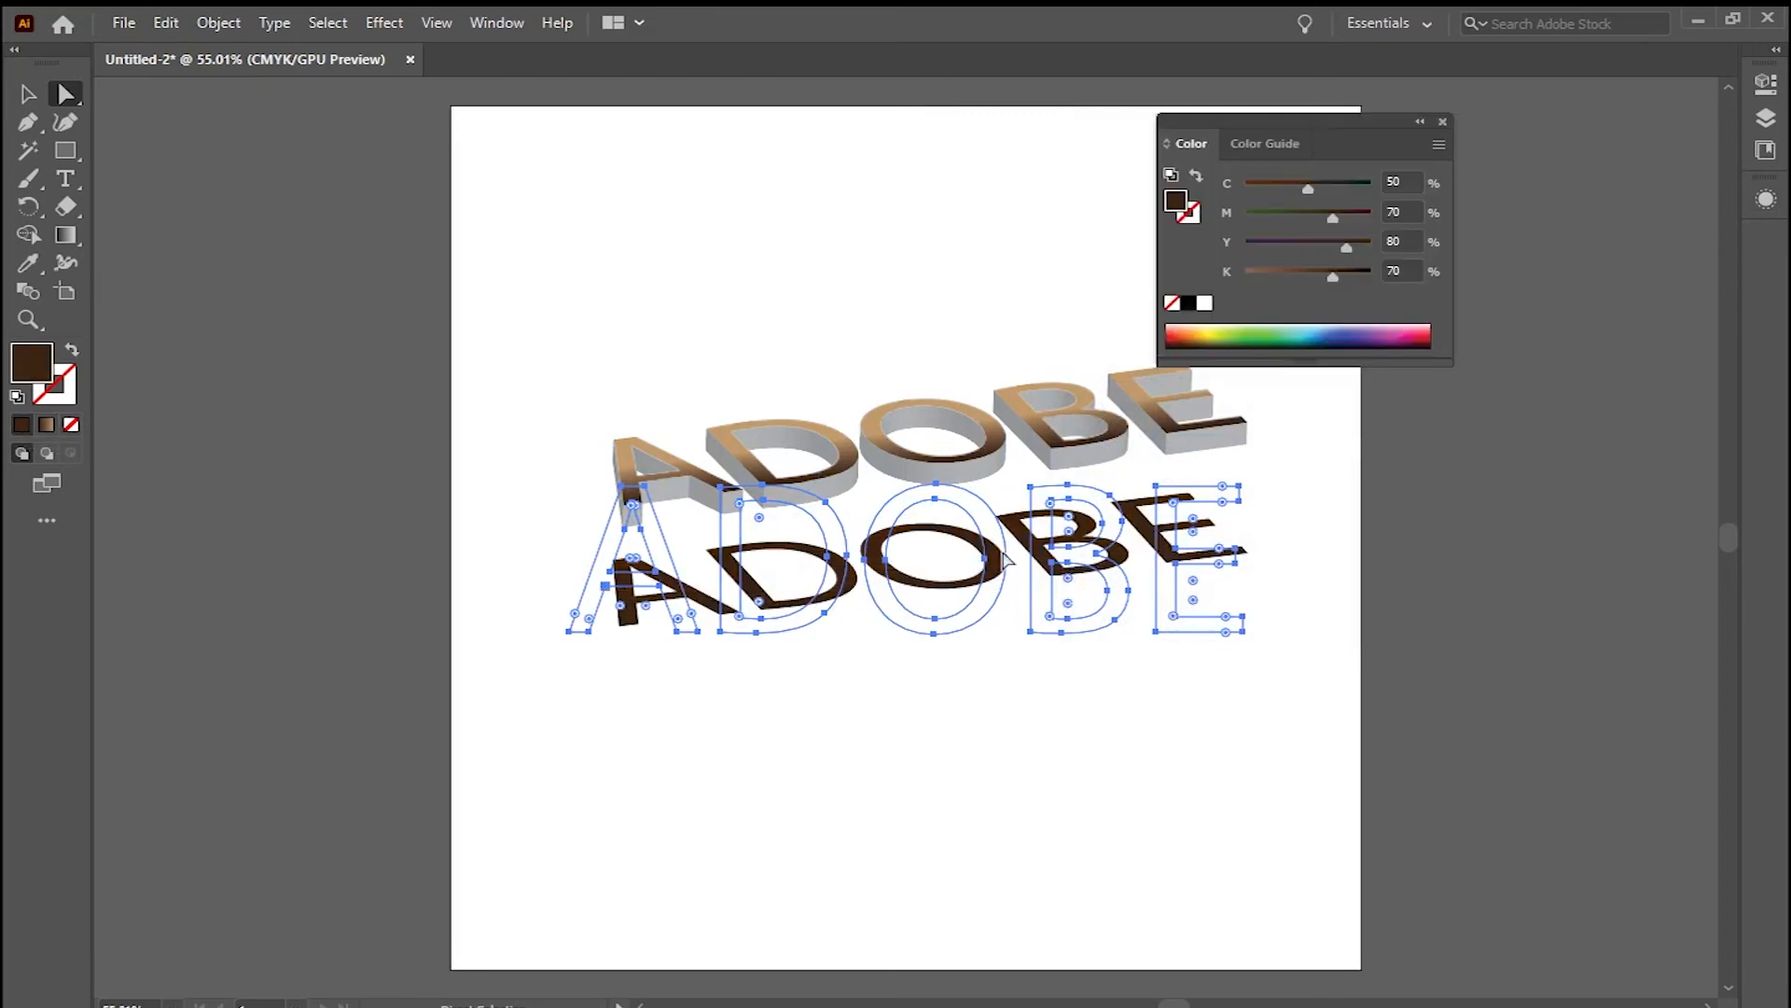
pyautogui.click(1189, 303)
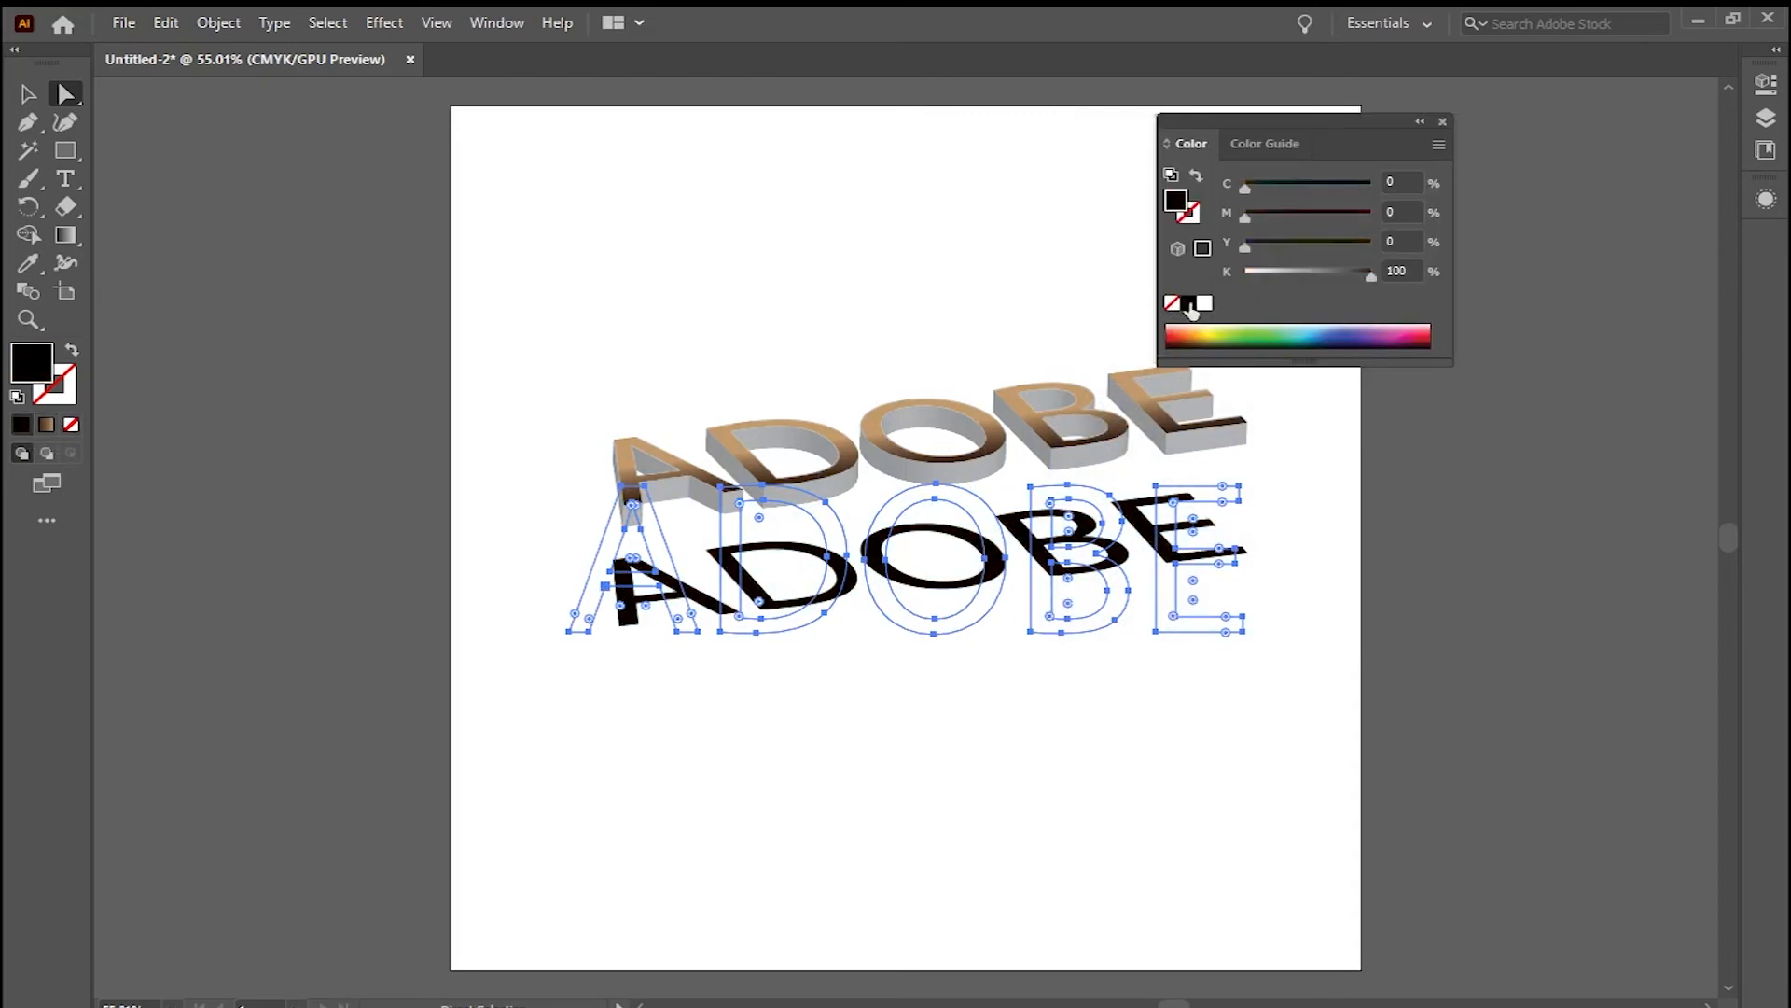
pyautogui.click(1443, 122)
pyautogui.press('v')
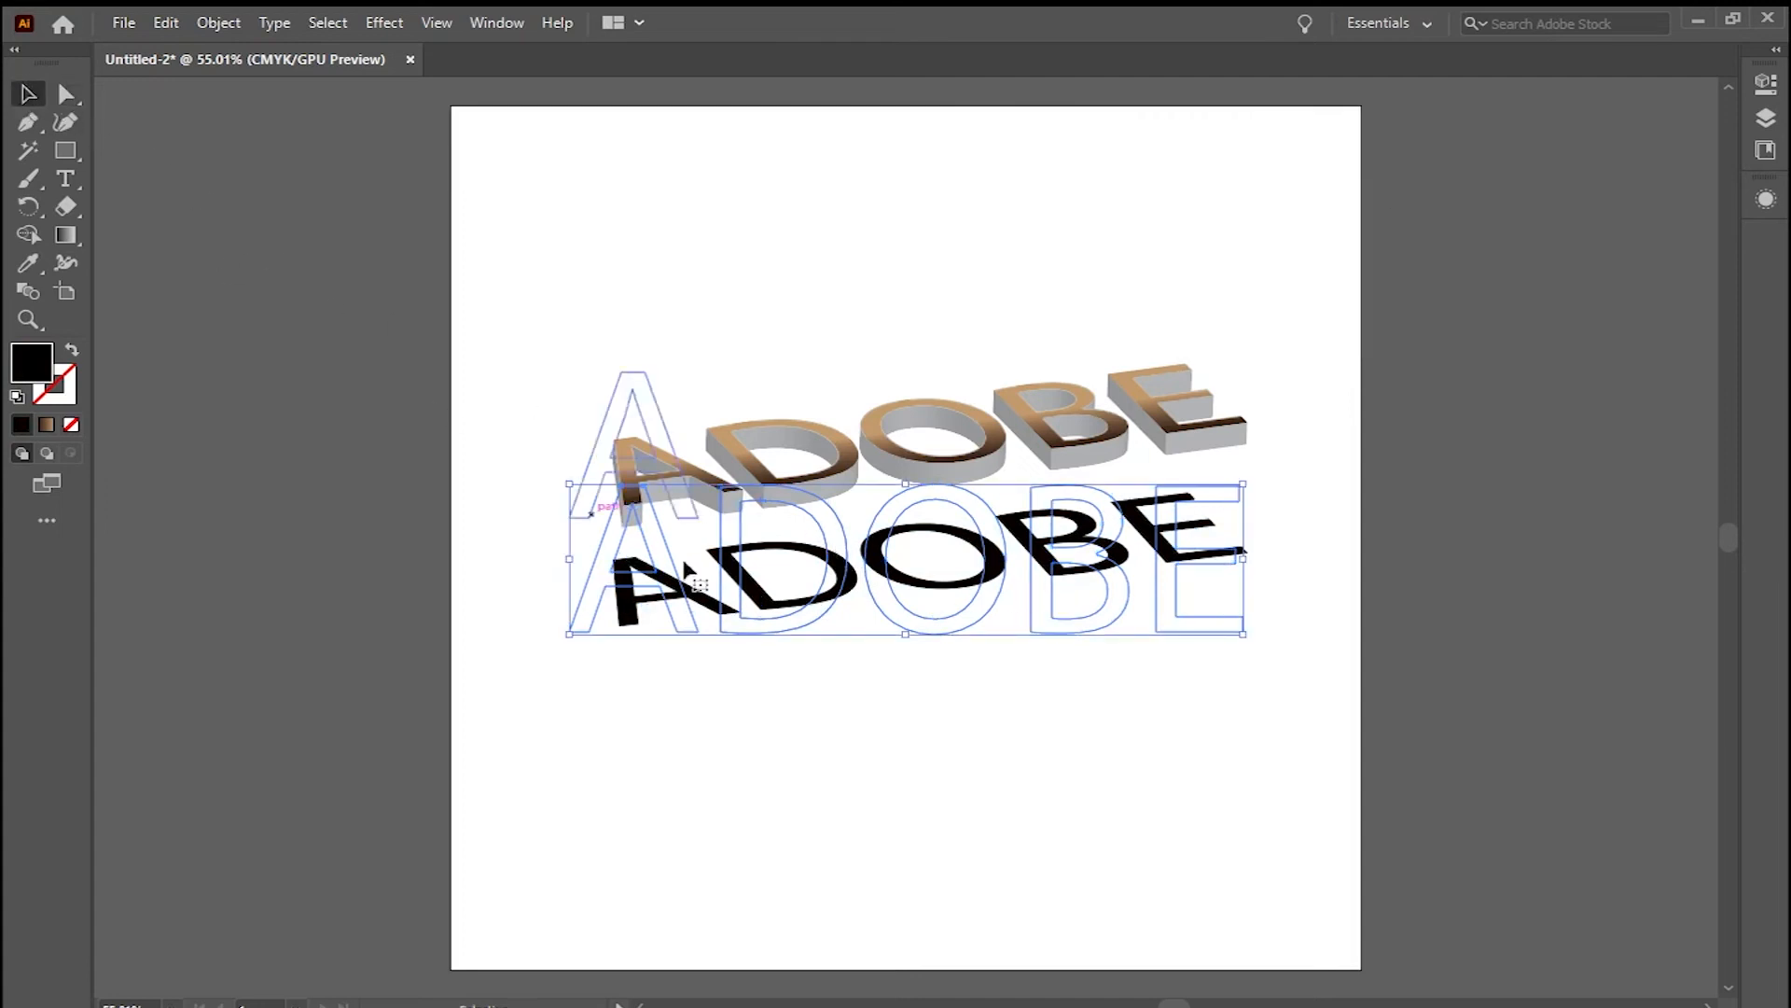
pyautogui.moveTo(1082, 560); pyautogui.dragTo(1101, 539)
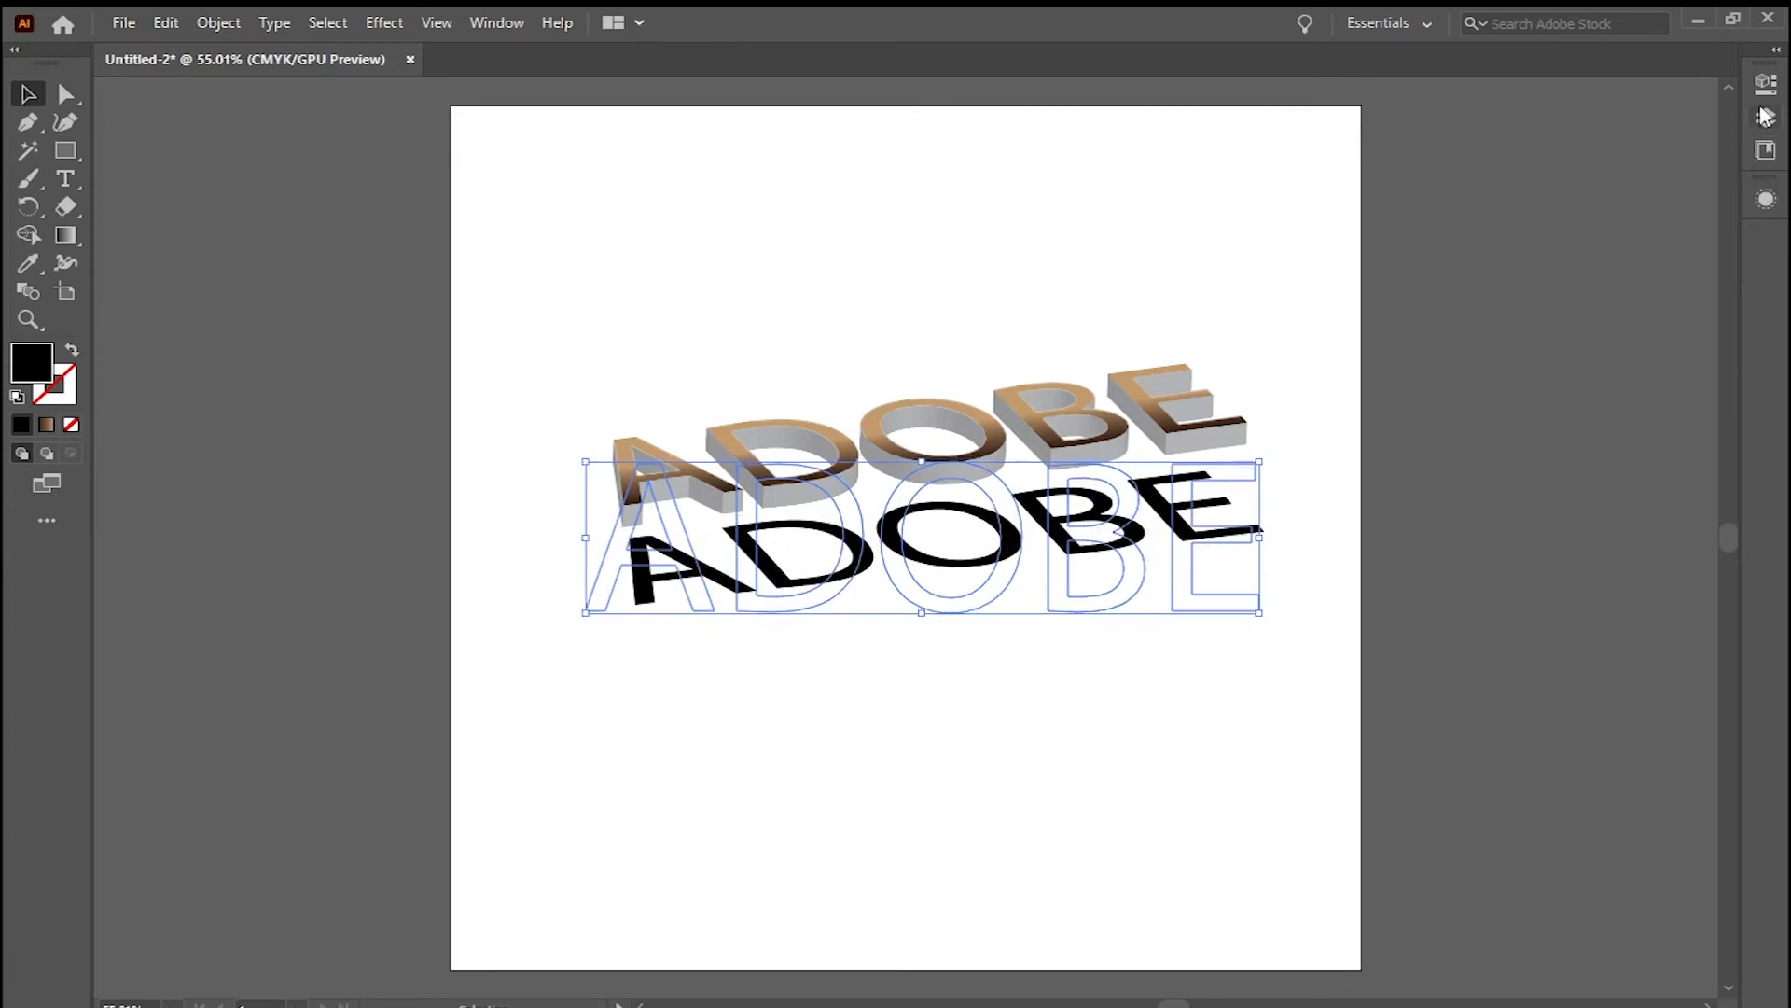
# Apply a Gaussian Blur with a 35-pixel radius to the black copy of the word
pyautogui.click(386, 24)
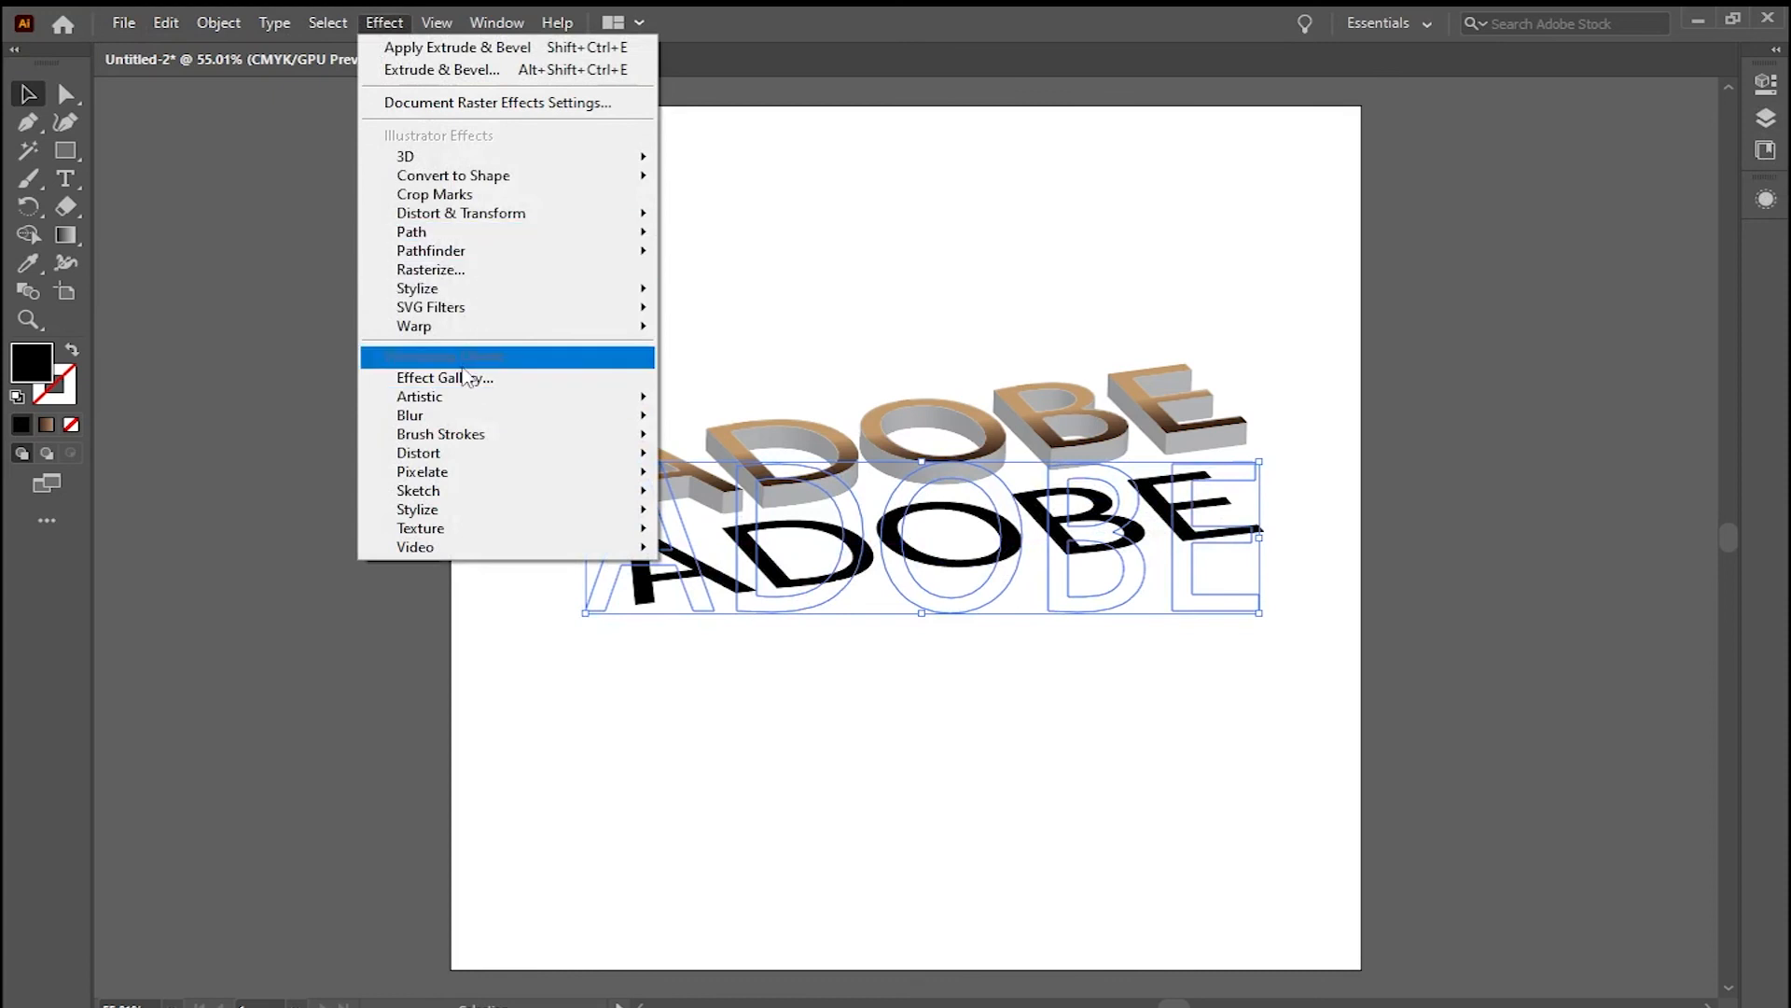
pyautogui.moveTo(481, 420)
pyautogui.click(702, 420)
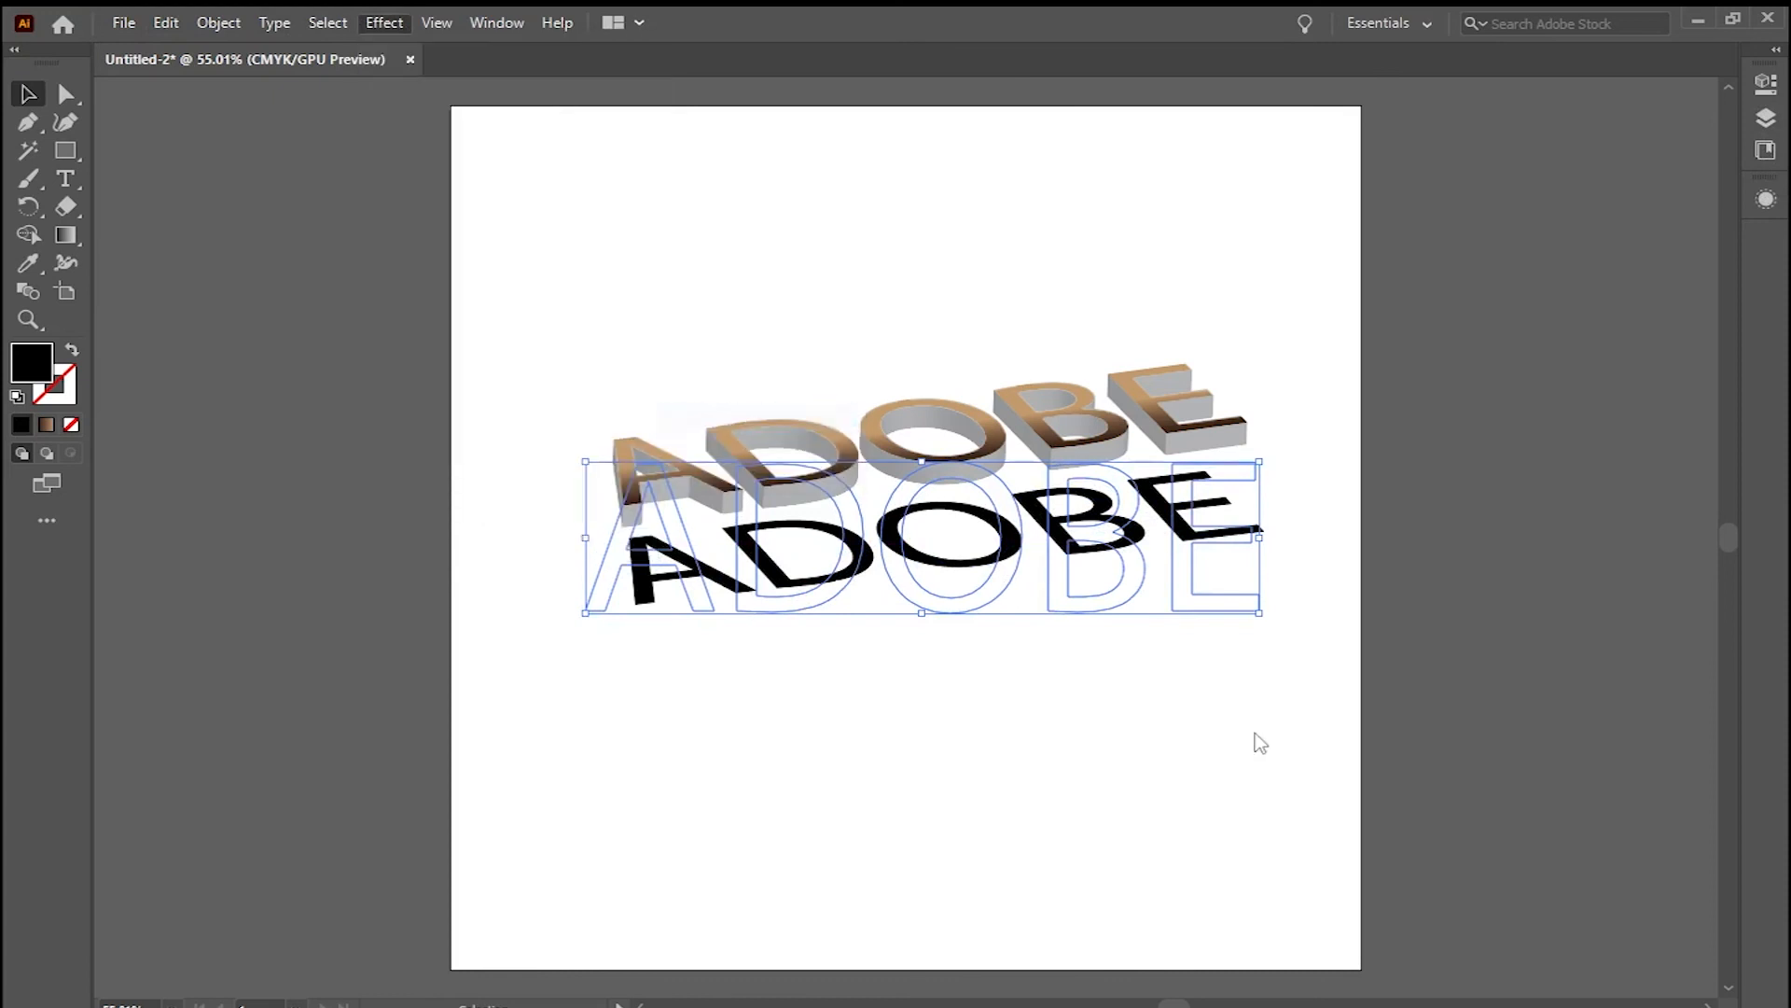
pyautogui.moveTo(821, 446); pyautogui.dragTo(1477, 459)
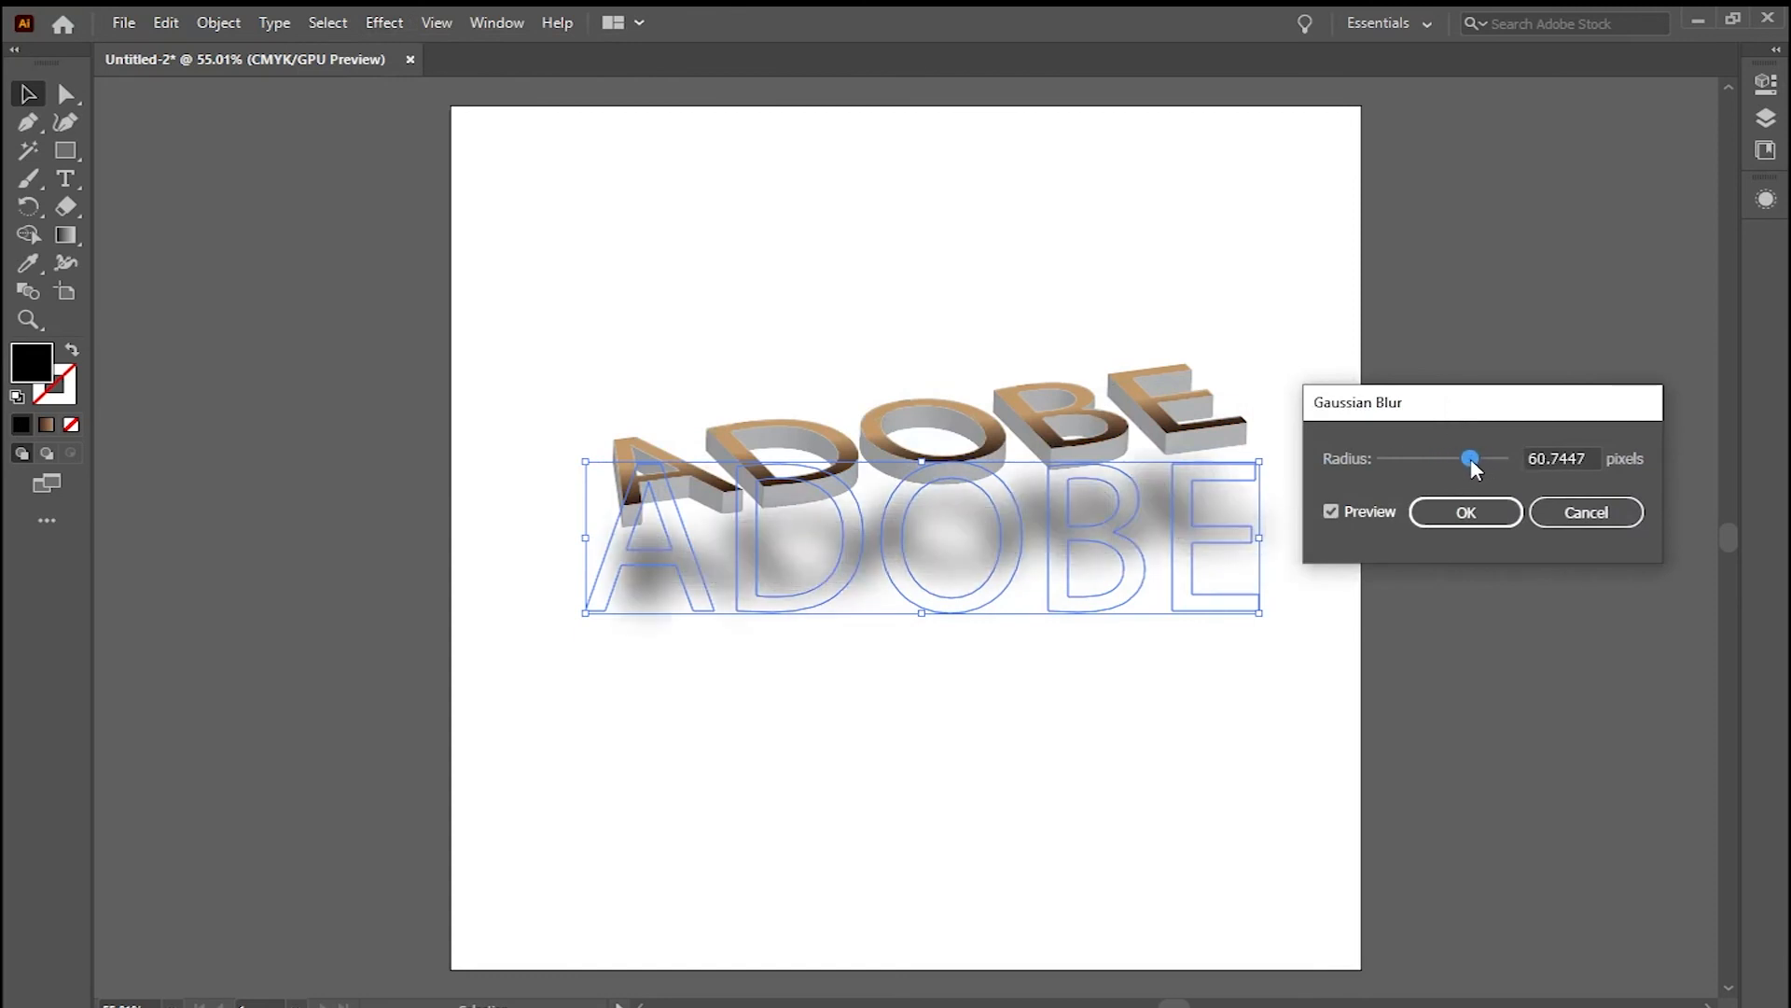
pyautogui.moveTo(1444, 461)
pyautogui.mouseDown()
pyautogui.moveTo(1483, 461)
pyautogui.moveTo(1463, 459)
pyautogui.mouseUp()
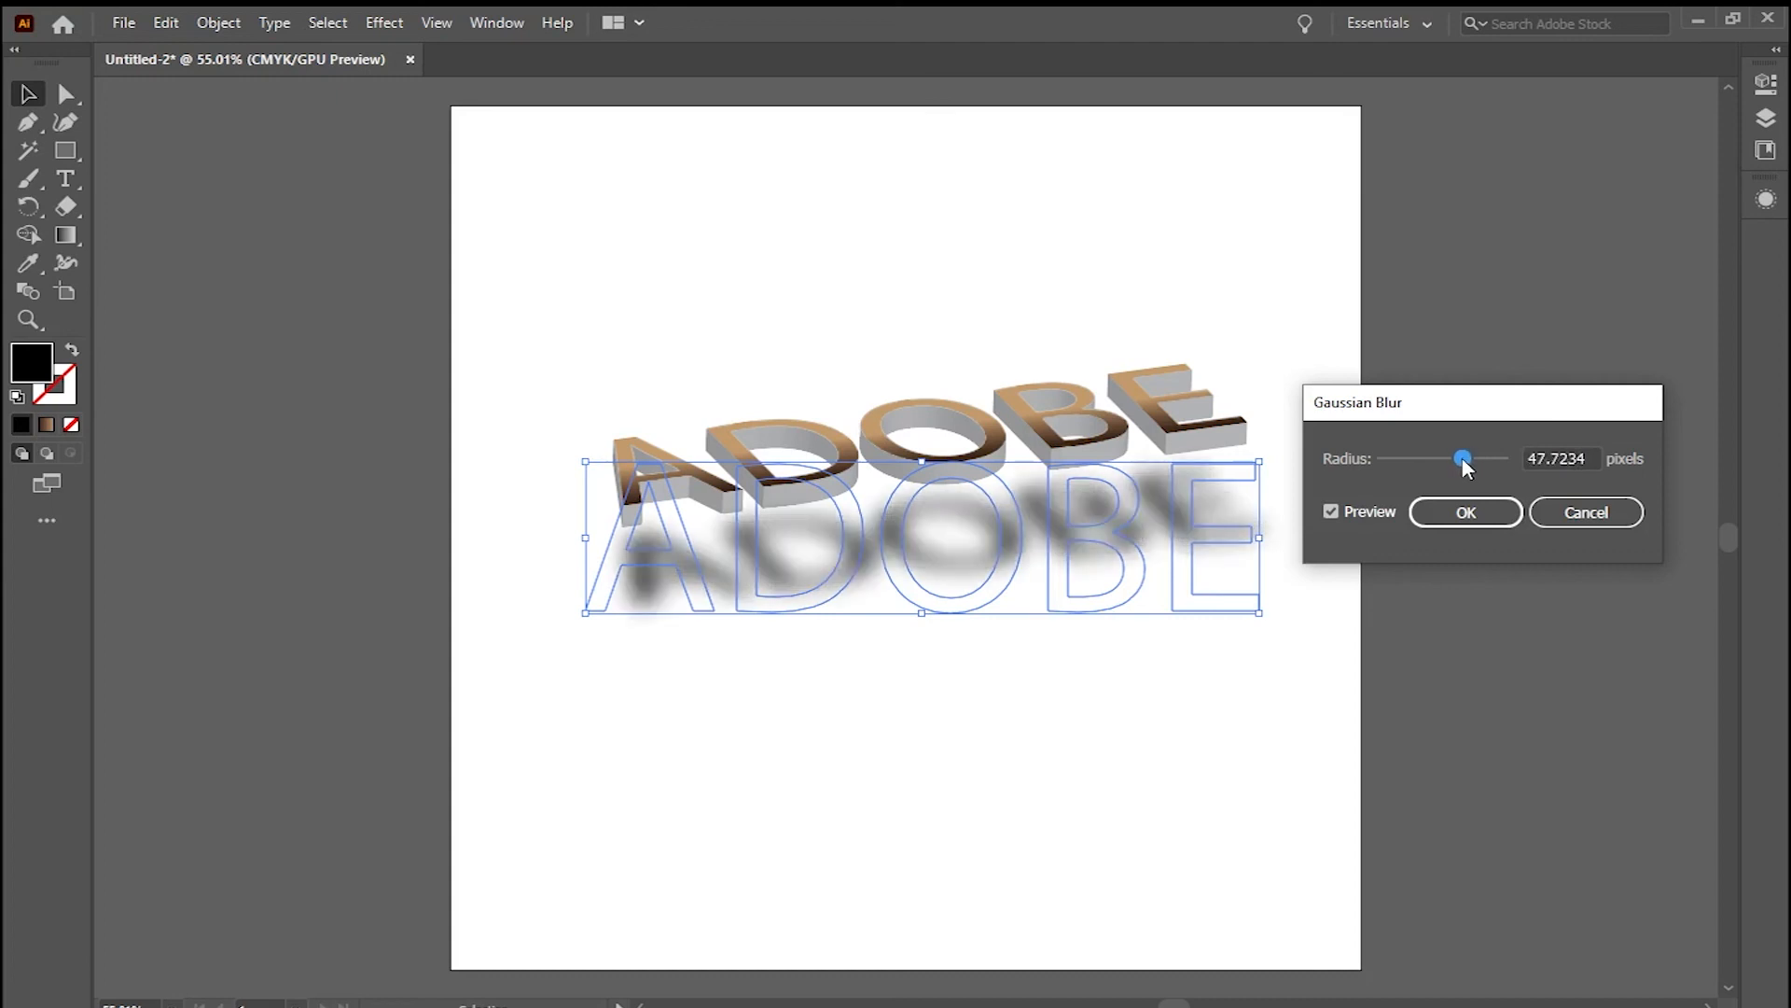
pyautogui.click(1541, 457)
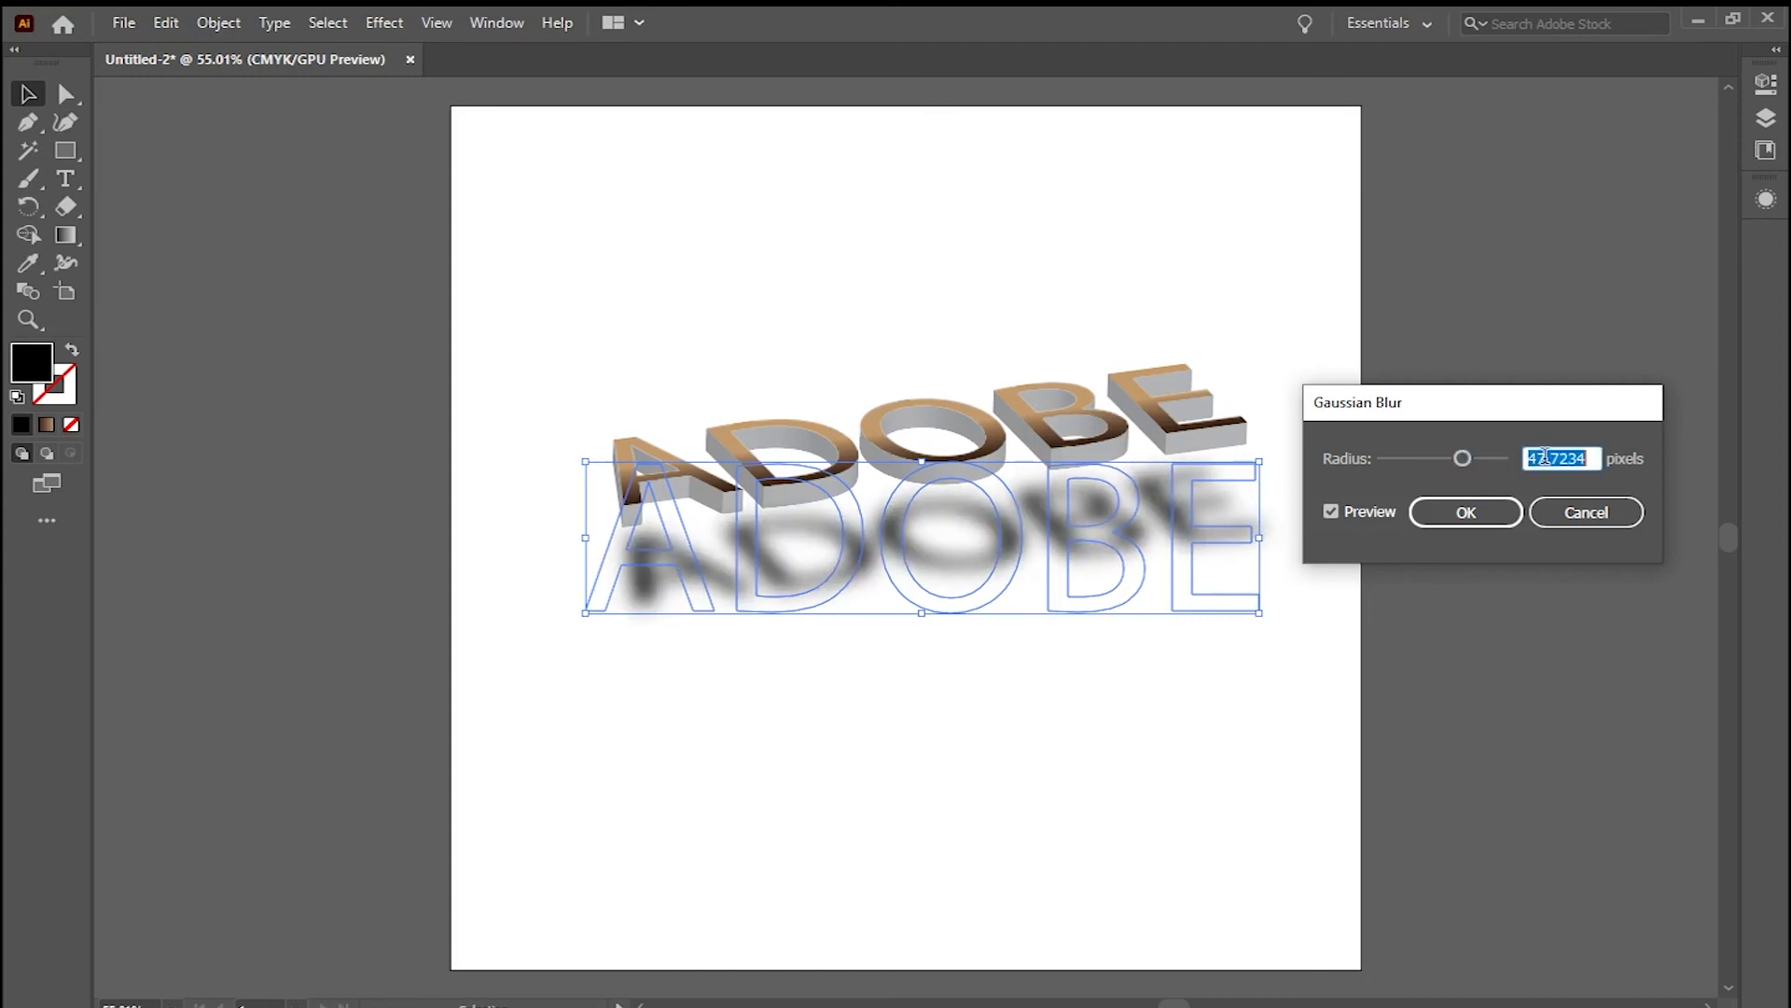
pyautogui.write('35')
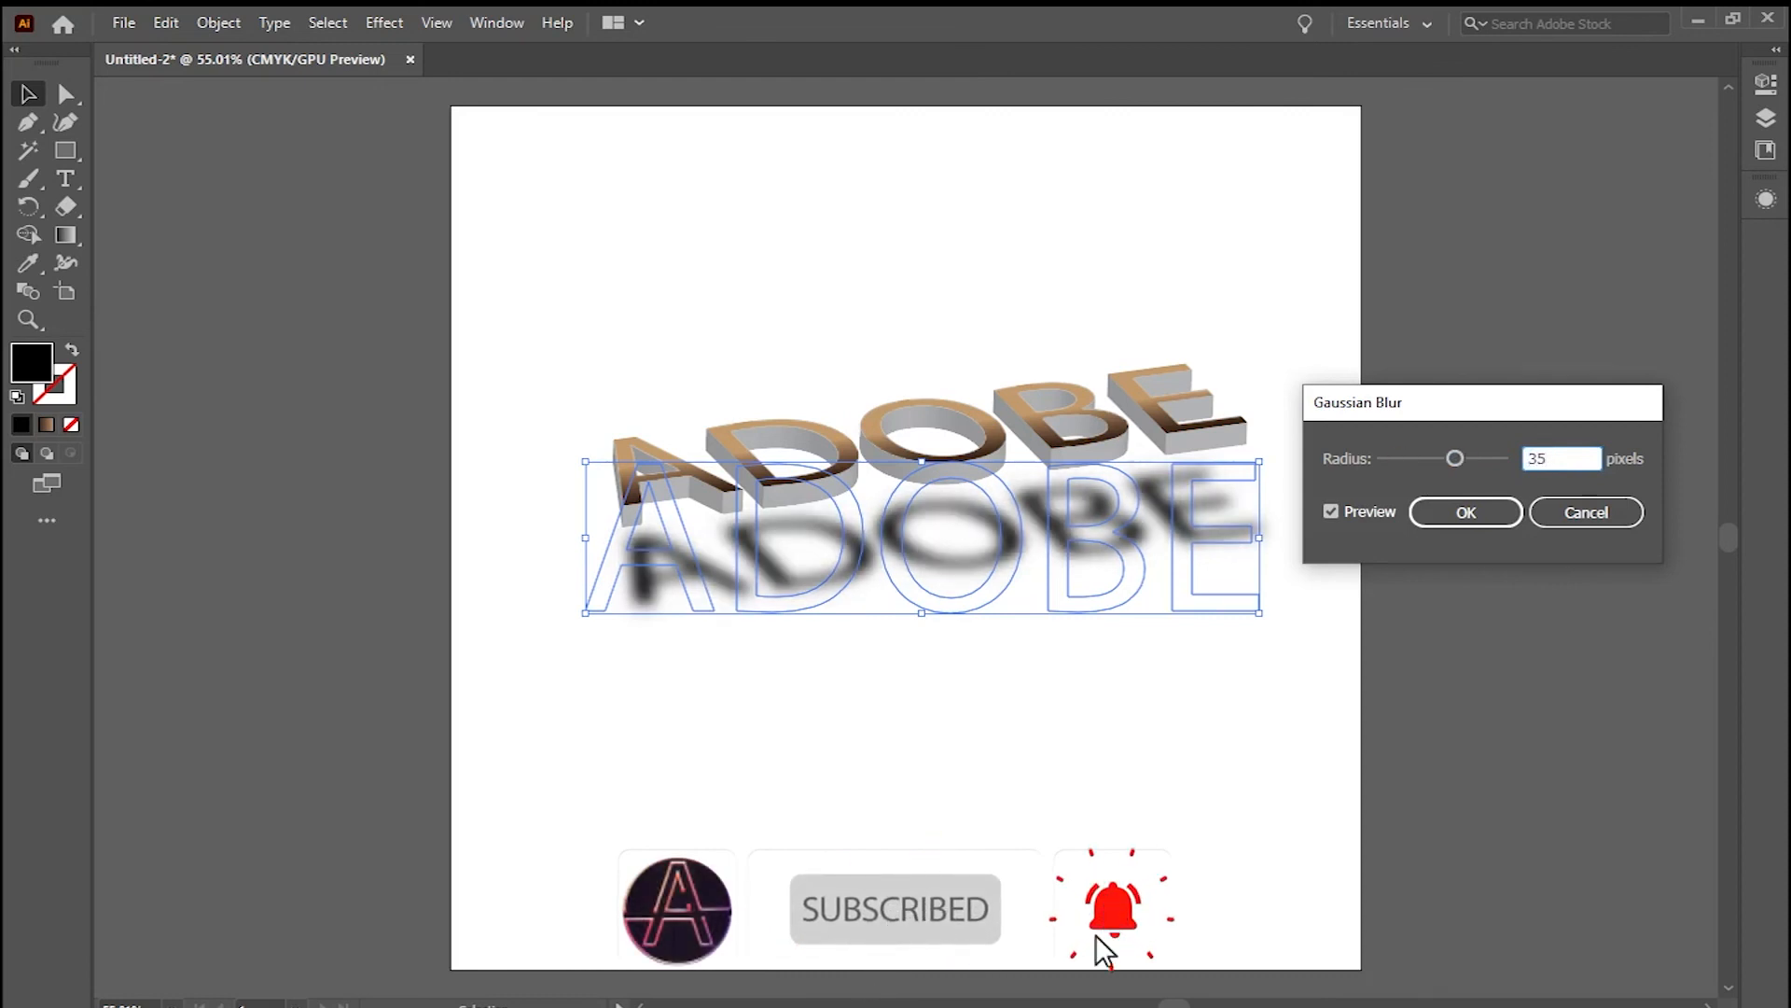
pyautogui.press('Return')
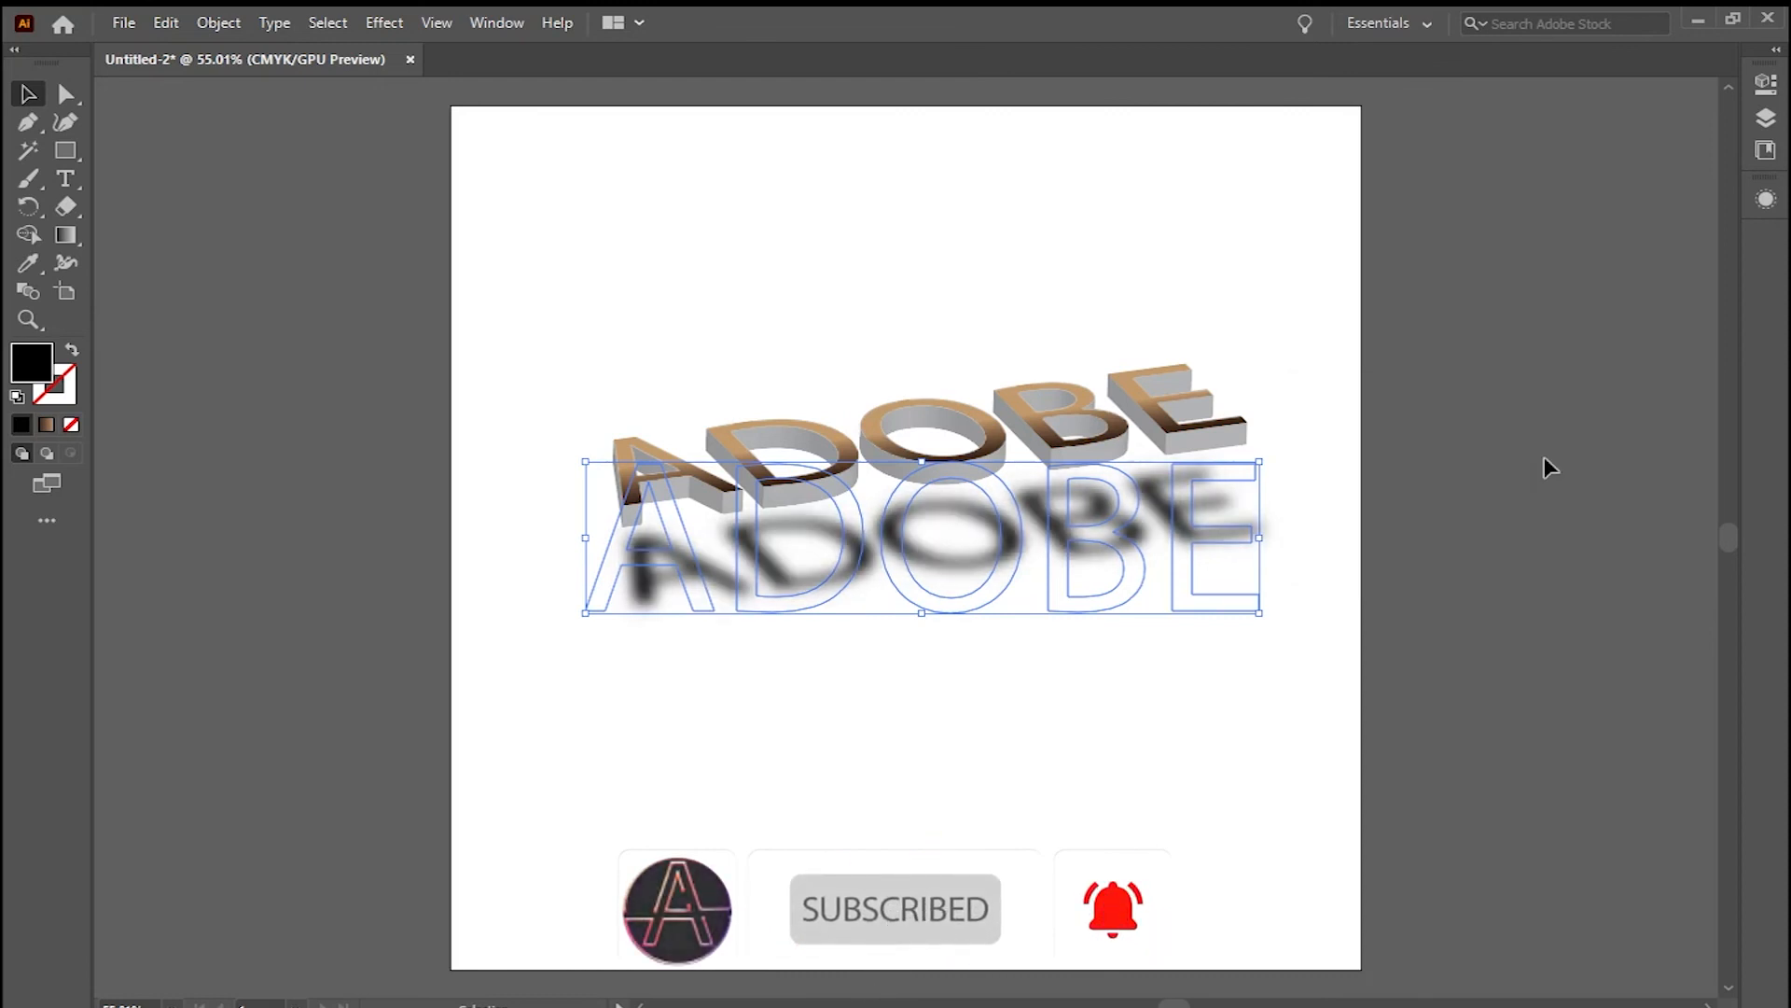